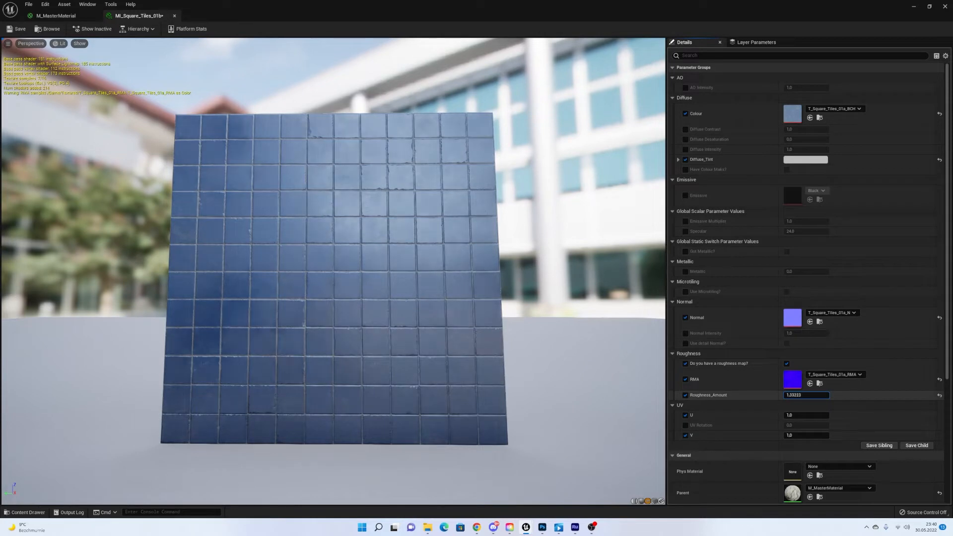
Override Normal Intensity, try a value of 3, then set it back to 1.
{"action": "left_click", "coordinate": [686, 333]}
{"action": "left_click", "coordinate": [812, 334]}
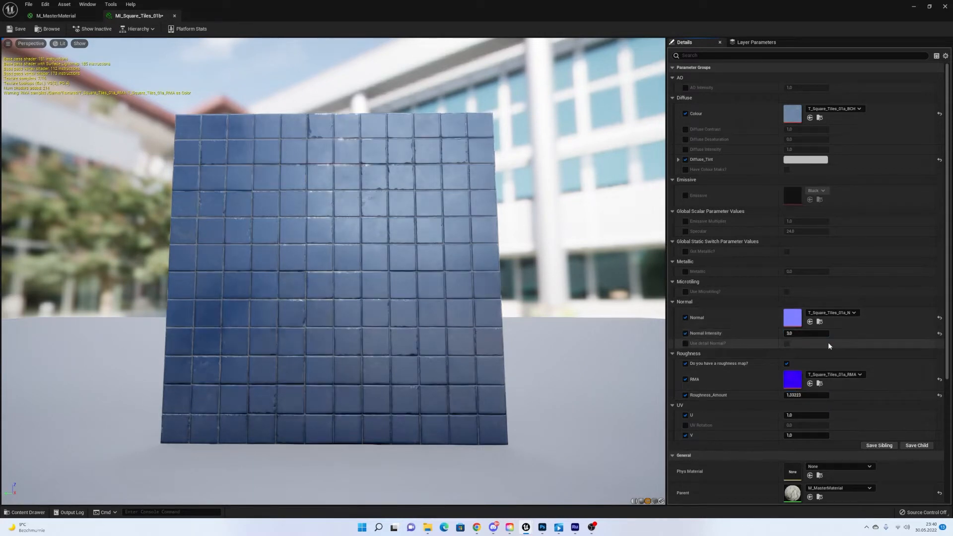
{"action": "type", "text": "3"}
{"action": "key", "text": "Return"}
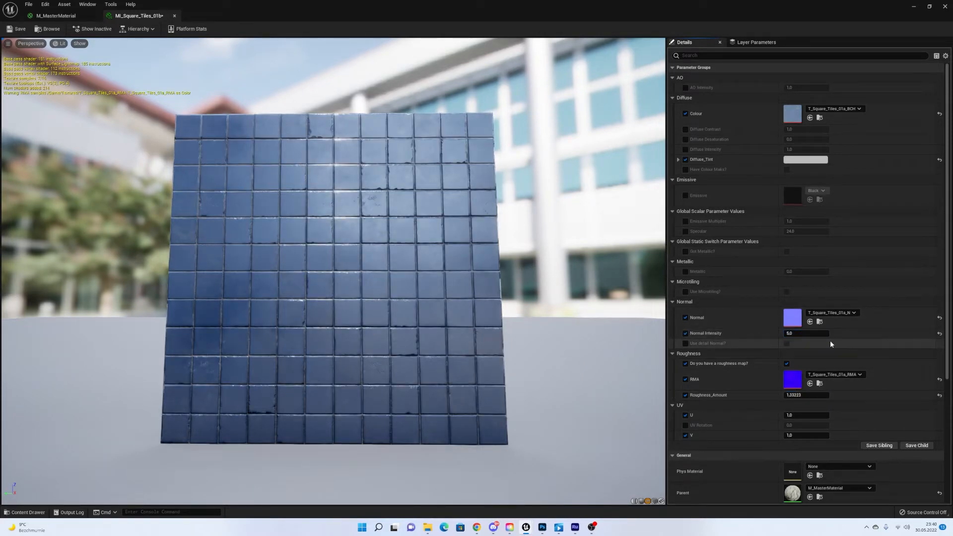
{"action": "type", "text": "1"}
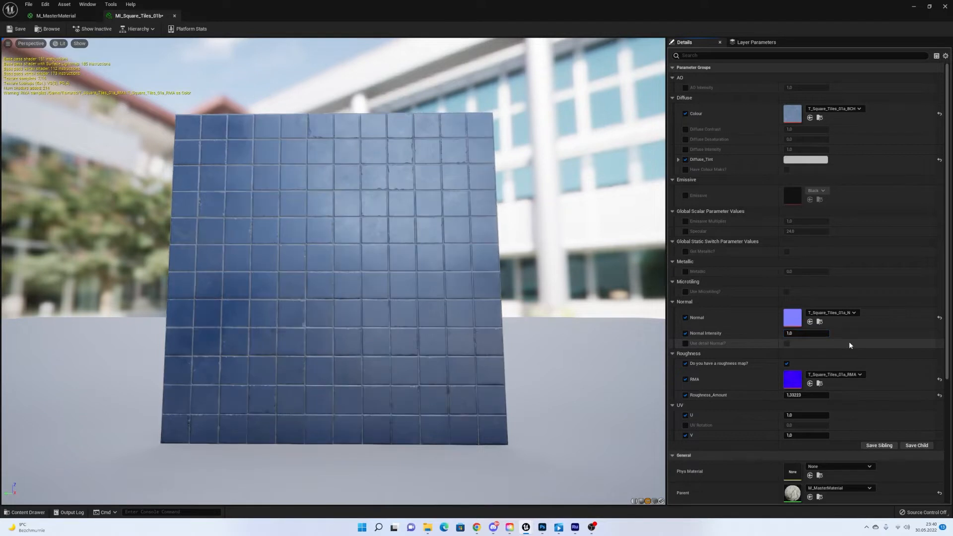
{"action": "key", "text": "Return"}
Enable the Diffuse Contrast and Desaturation overrides, raise Desaturation, then reset it to default.
{"action": "left_click", "coordinate": [685, 129]}
{"action": "left_click", "coordinate": [685, 139]}
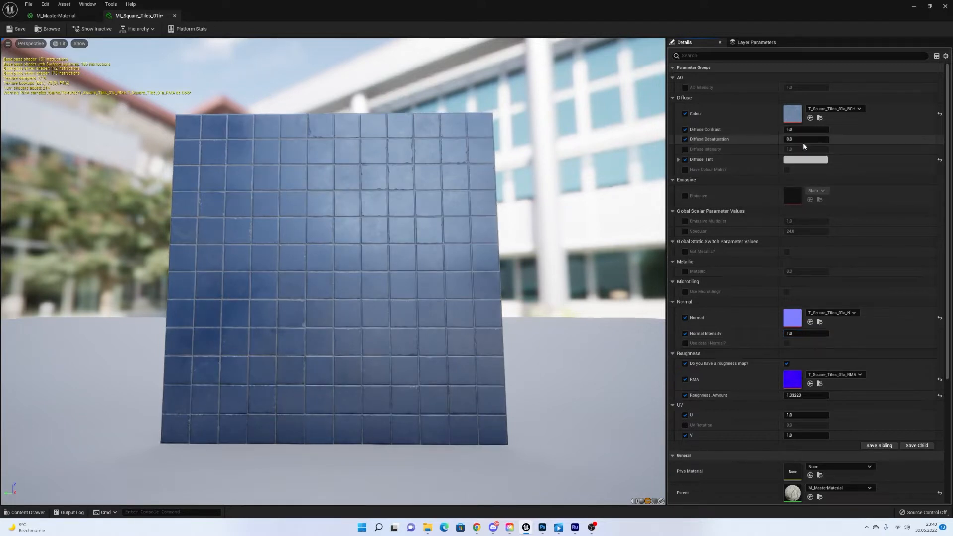
{"action": "left_click_drag", "start_coordinate": [802, 139], "coordinate": [812, 139]}
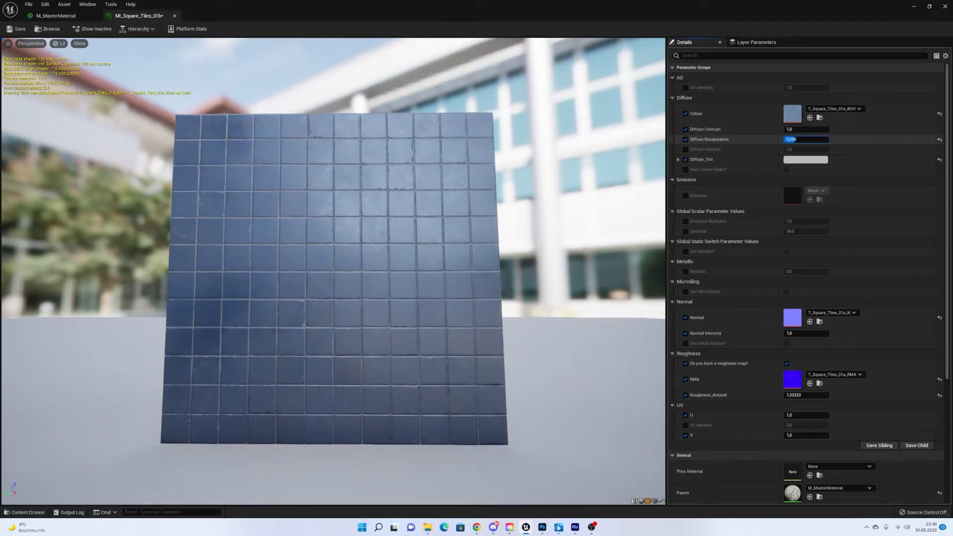
{"action": "left_click", "coordinate": [939, 139]}
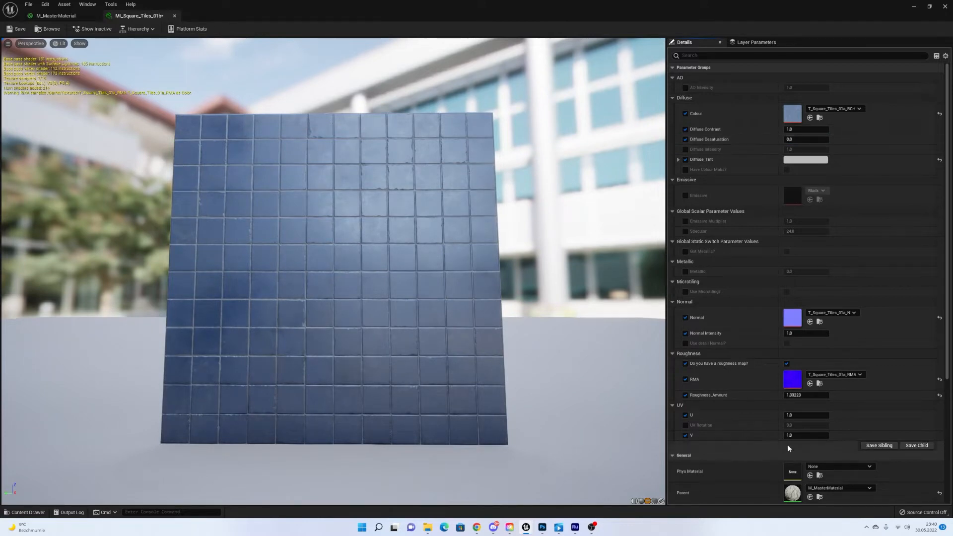
Set the UV tiling to 3 for both U and V.
{"action": "left_click", "coordinate": [806, 415]}
{"action": "type", "text": "3"}
{"action": "left_click", "coordinate": [821, 435]}
{"action": "type", "text": "3"}
{"action": "key", "text": "Return"}
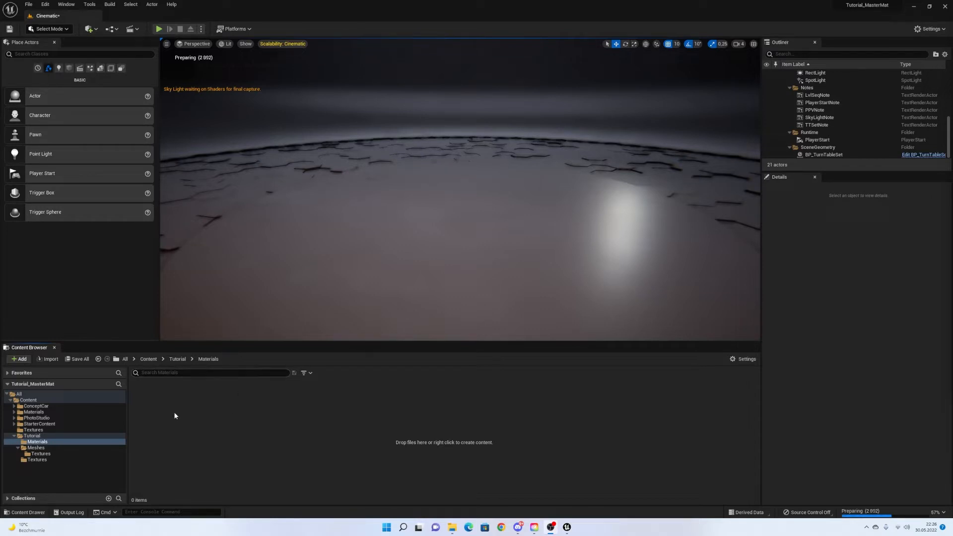
Create a new Material asset in Tutorial/Materials named M_MasterMaterial.
{"action": "right_click", "coordinate": [192, 409]}
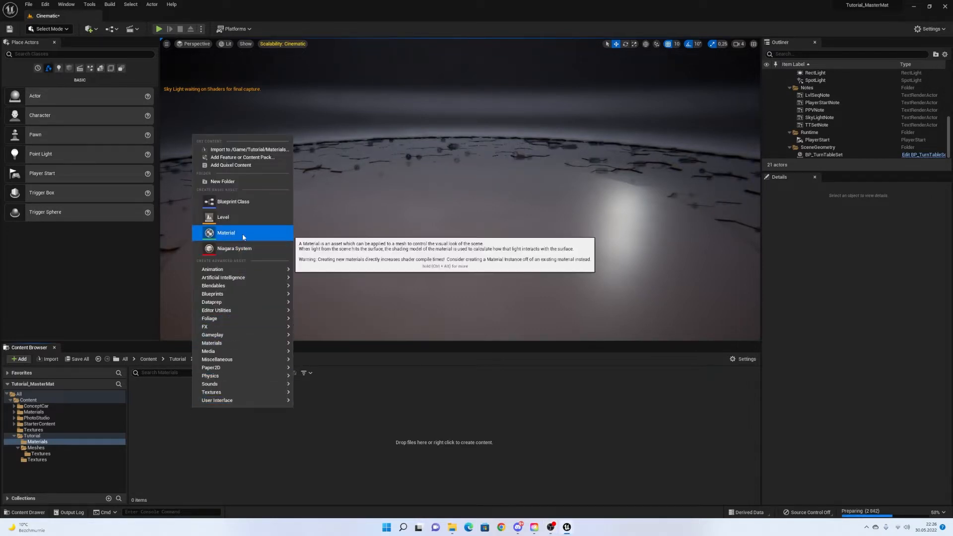
{"action": "left_click", "coordinate": [226, 233]}
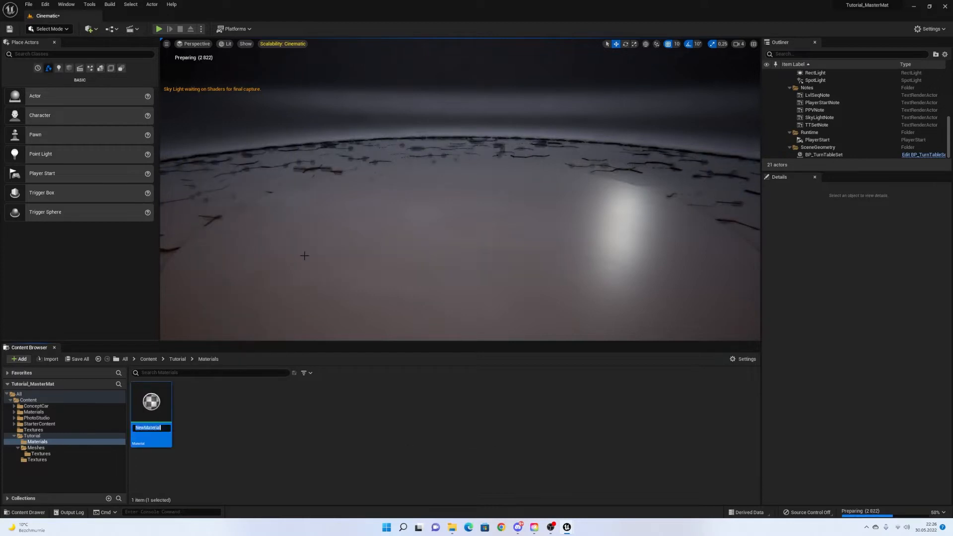
{"action": "type", "text": "M"}
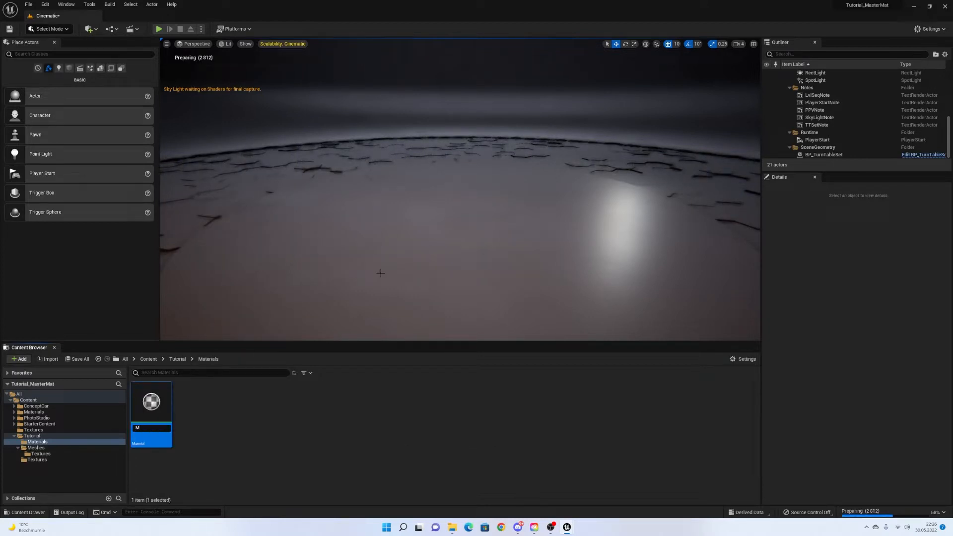
{"action": "type", "text": "_MasterMat"}
{"action": "type", "text": "erial"}
{"action": "key", "text": "Return"}
Save the new material with Save Selected and open it in the material editor.
{"action": "left_click", "coordinate": [77, 358]}
{"action": "left_click", "coordinate": [535, 346]}
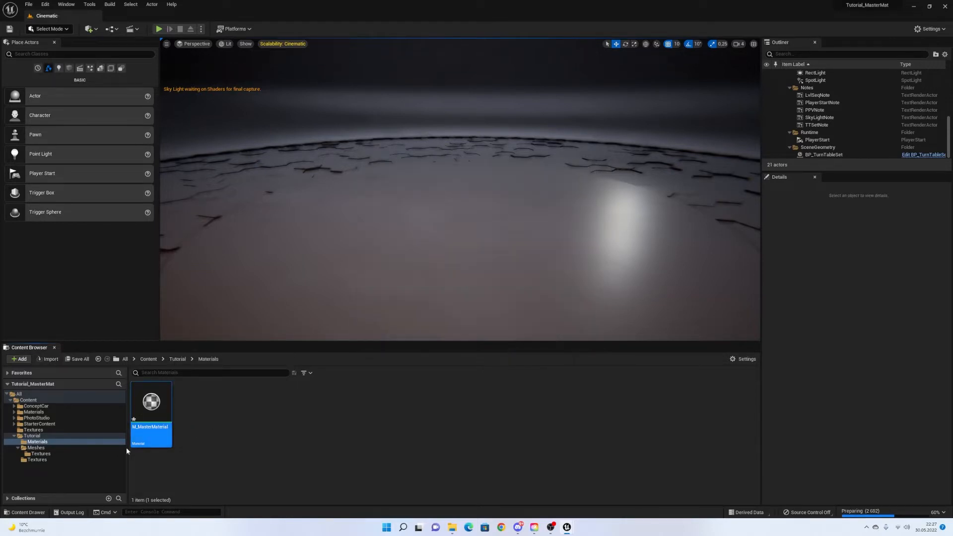
{"action": "left_click", "coordinate": [228, 422]}
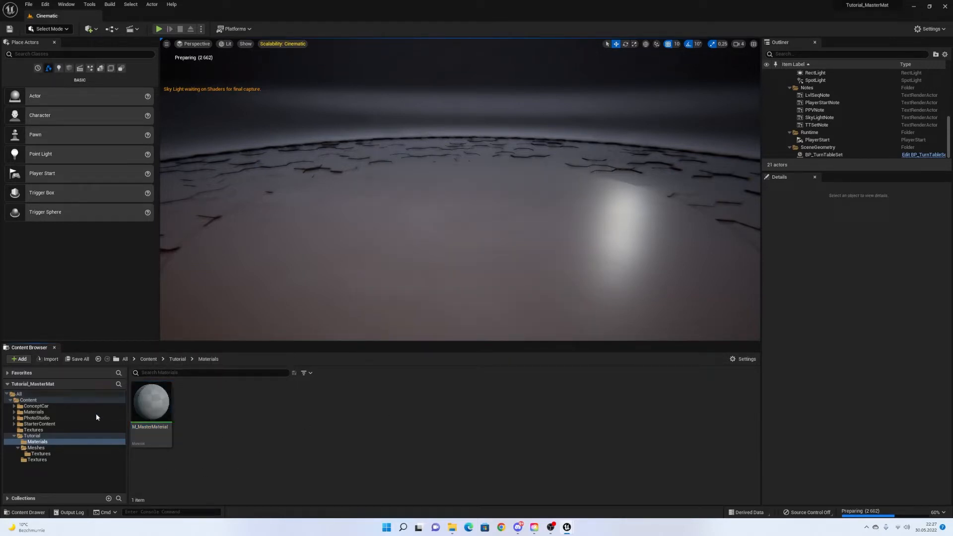
{"action": "double_click", "coordinate": [156, 412]}
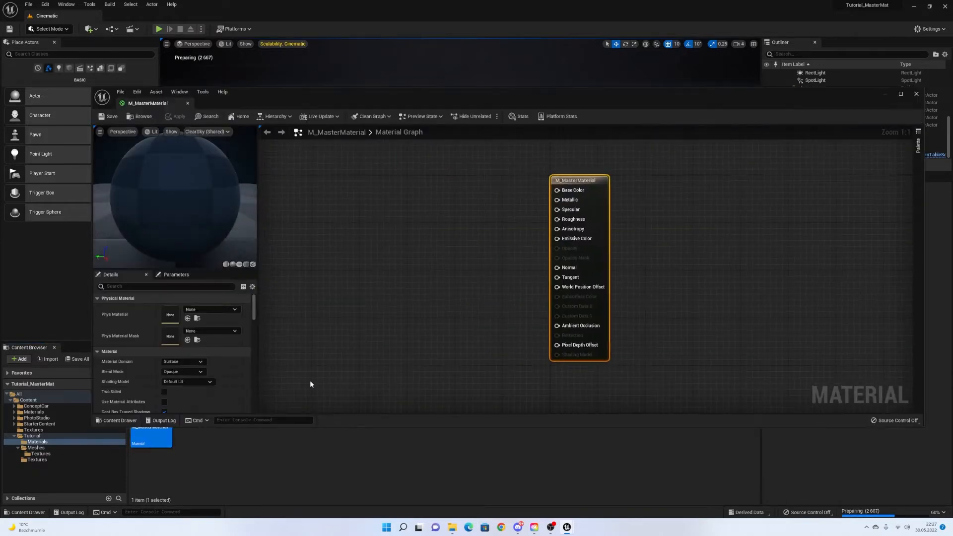
Reposition and restore the material editor window, panning the graph around the output node.
{"action": "left_click_drag", "start_coordinate": [574, 101], "coordinate": [517, 3]}
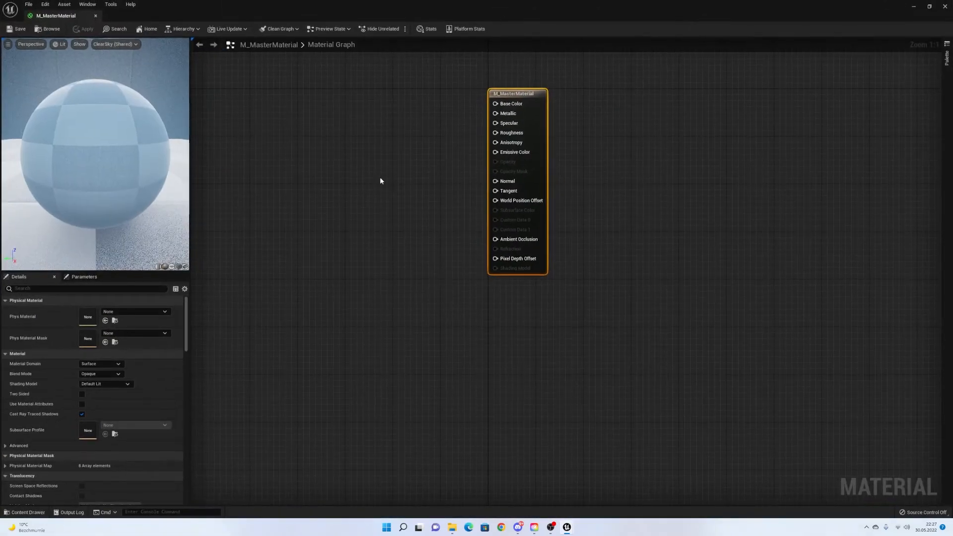
{"action": "right_click_drag", "start_coordinate": [331, 183], "coordinate": [573, 251]}
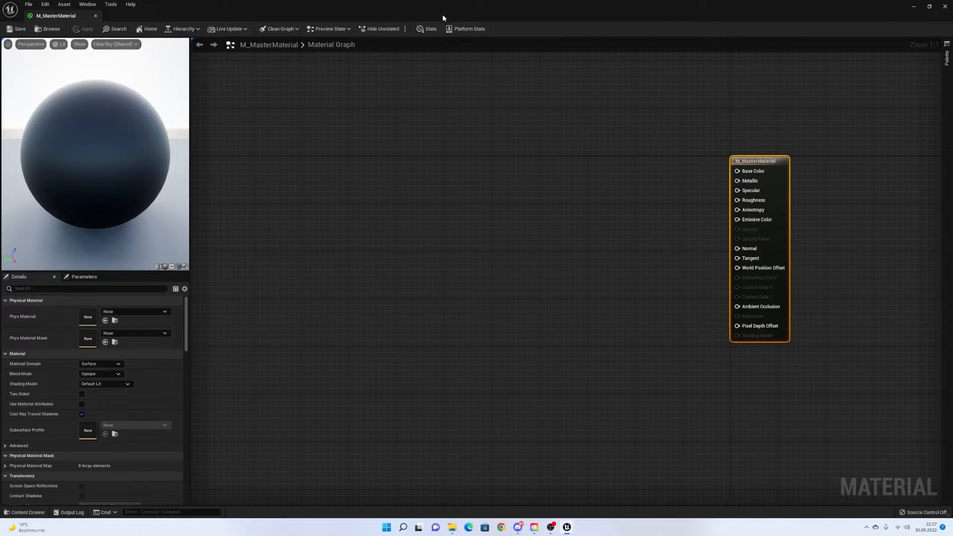
{"action": "left_click_drag", "start_coordinate": [430, 5], "coordinate": [445, 22]}
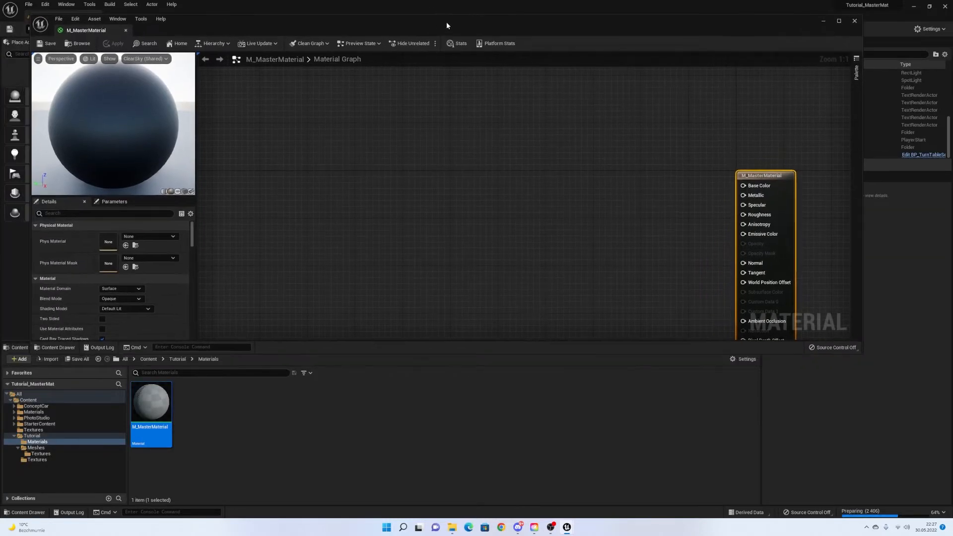
{"action": "right_click_drag", "start_coordinate": [483, 212], "coordinate": [429, 173]}
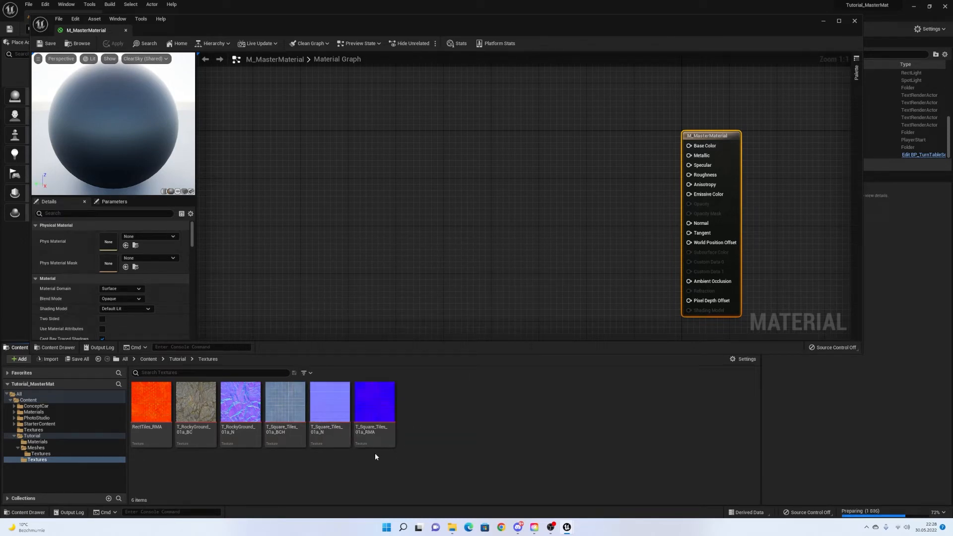
Drag the T_Square_Tiles_01a BCH, N and RMA textures into the graph as three Texture Samples.
{"action": "mouse_move", "coordinate": [383, 412]}
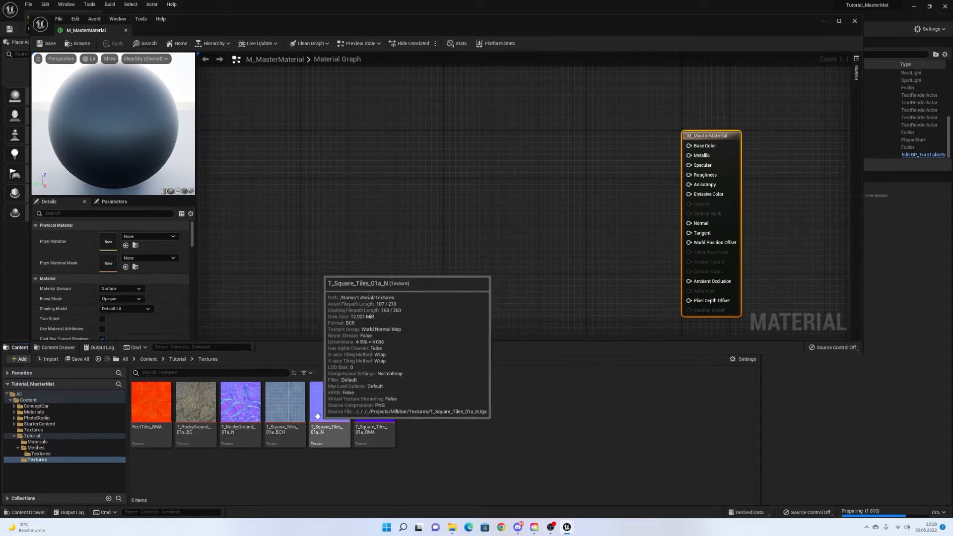
{"action": "left_click", "coordinate": [285, 404]}
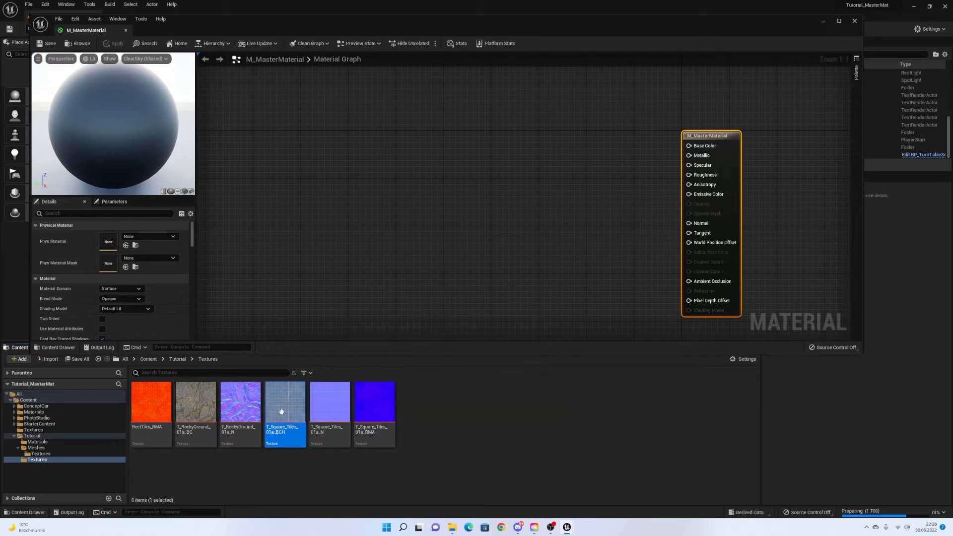
{"action": "left_click", "coordinate": [376, 412], "text": "shift"}
{"action": "left_click_drag", "start_coordinate": [376, 412], "coordinate": [426, 200]}
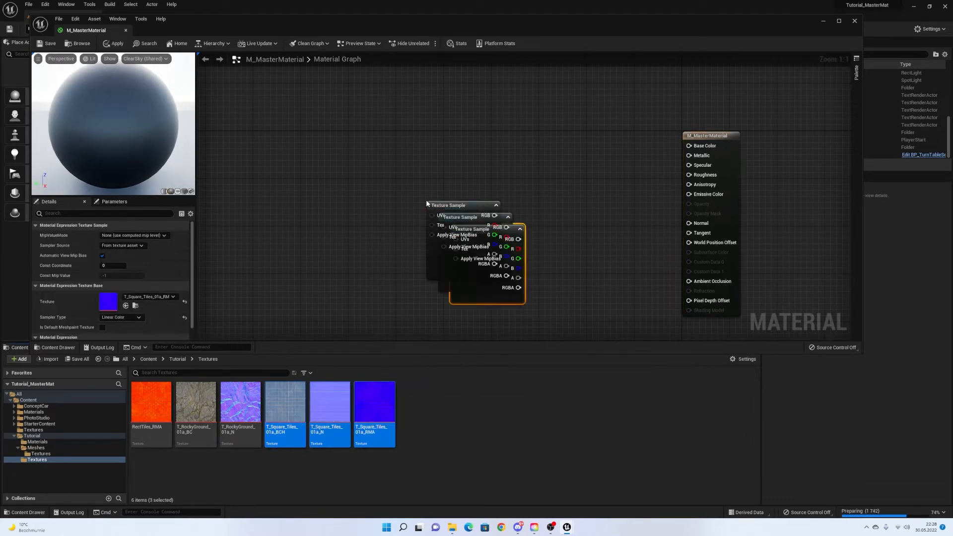
{"action": "left_click", "coordinate": [434, 204]}
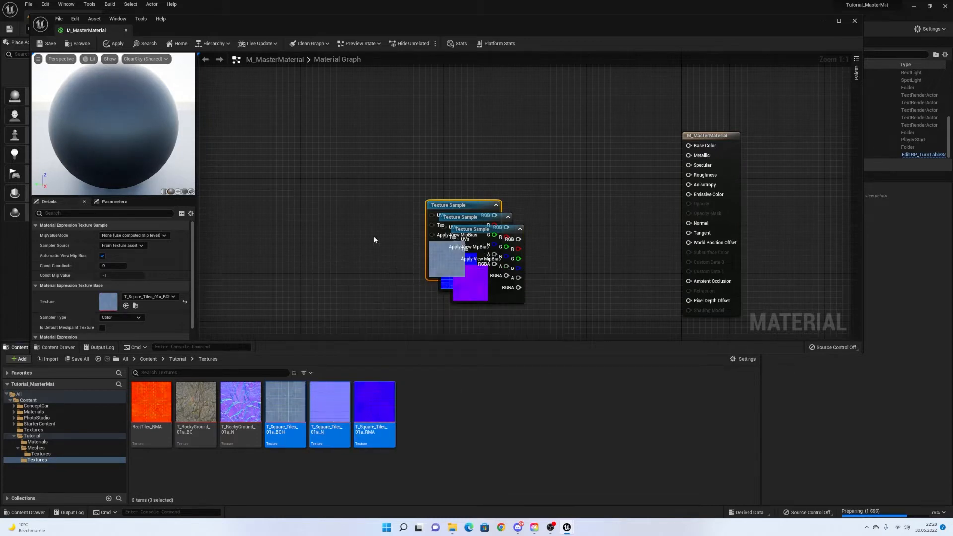
{"action": "right_click_drag", "start_coordinate": [432, 267], "coordinate": [379, 200]}
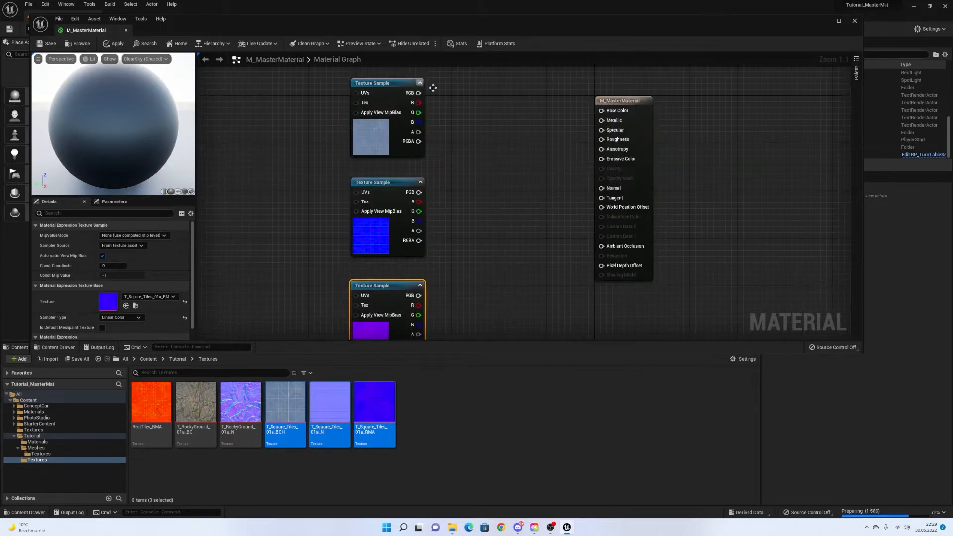
{"action": "left_click", "coordinate": [439, 135]}
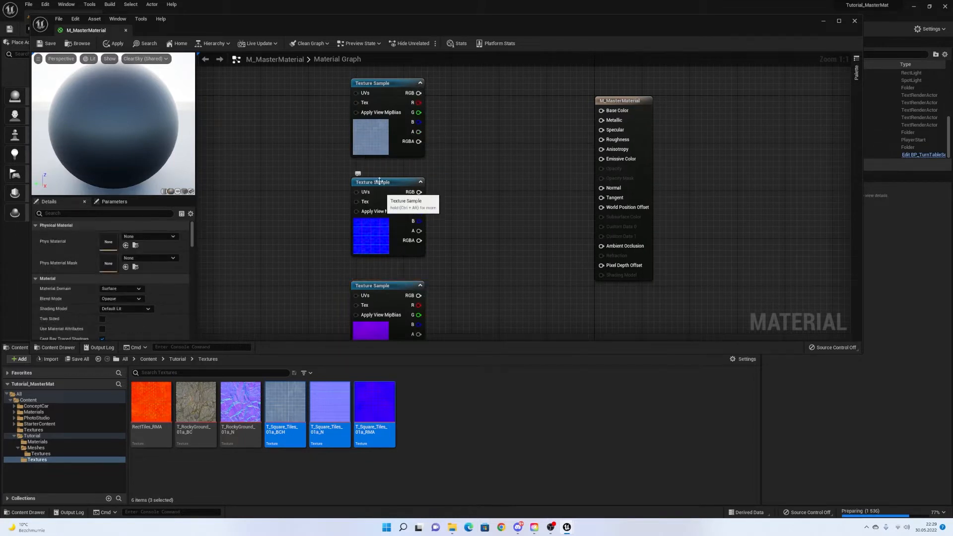
{"action": "left_click", "coordinate": [375, 145]}
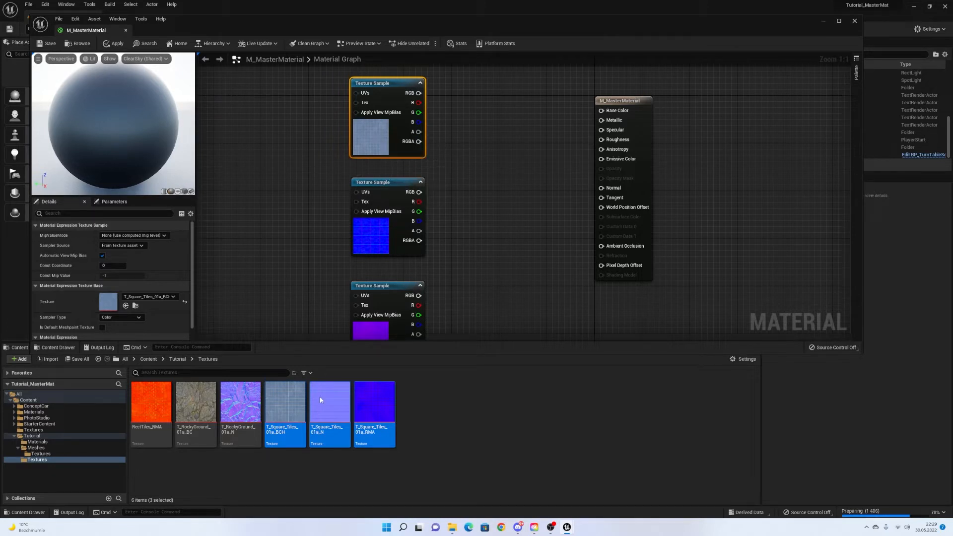
{"action": "double_click", "coordinate": [286, 399]}
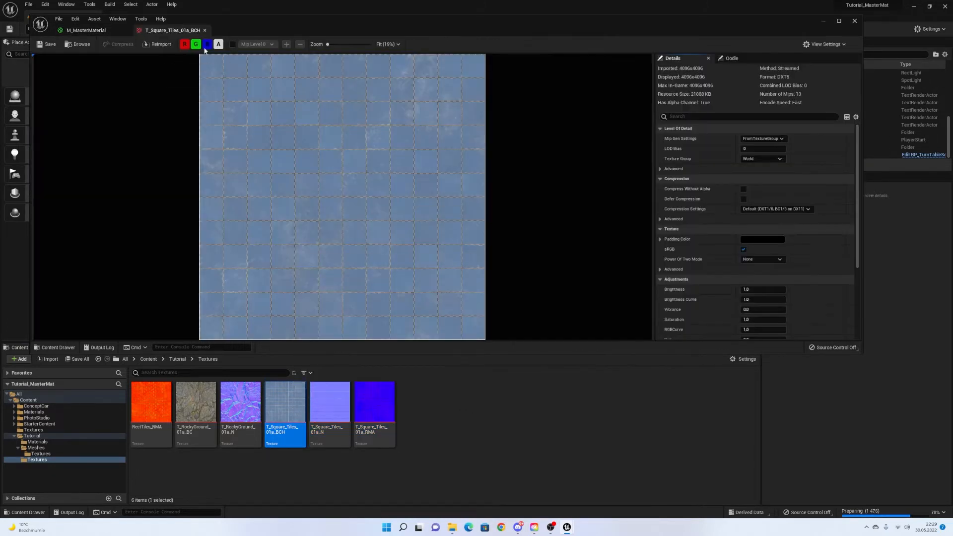
Inspect the BCH texture's red, green, blue and alpha channels individually.
{"action": "left_click", "coordinate": [185, 43]}
{"action": "left_click", "coordinate": [195, 43]}
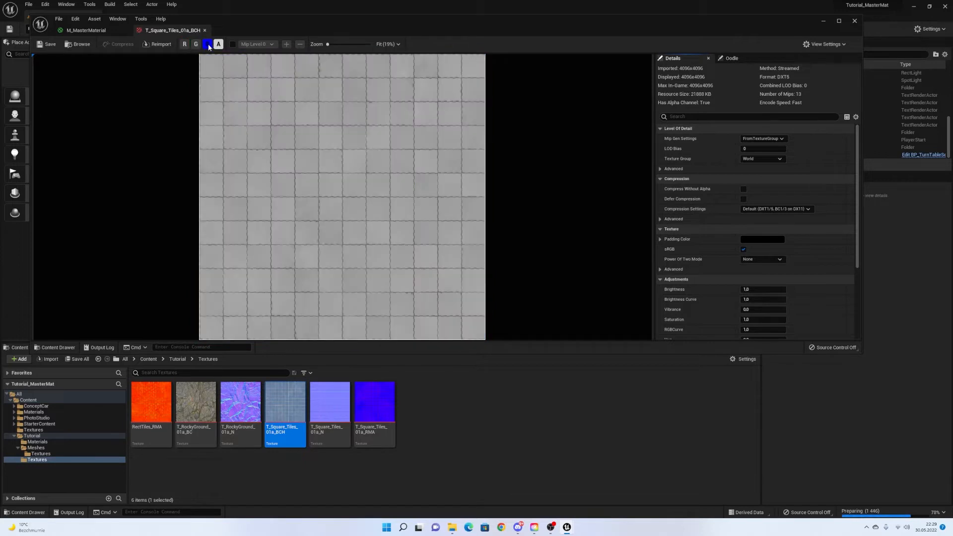
{"action": "left_click", "coordinate": [208, 44]}
{"action": "left_click", "coordinate": [184, 44]}
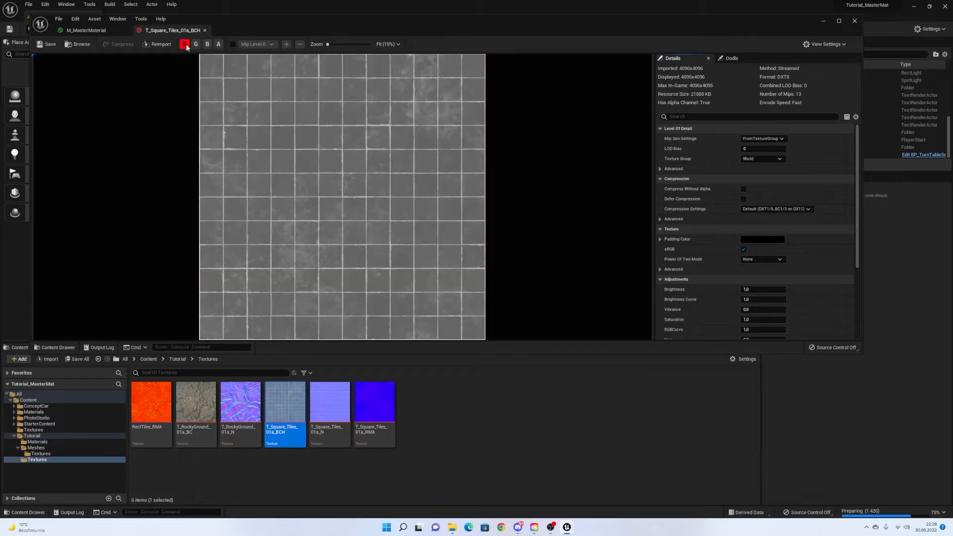
{"action": "left_click", "coordinate": [185, 44]}
{"action": "left_click", "coordinate": [195, 44]}
{"action": "left_click", "coordinate": [207, 44]}
{"action": "left_click", "coordinate": [196, 44]}
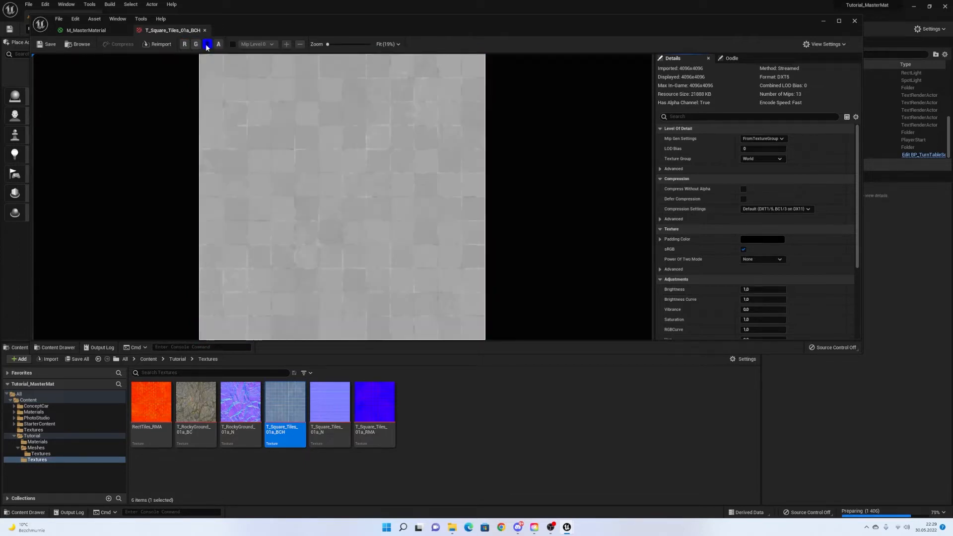
{"action": "left_click", "coordinate": [208, 44]}
{"action": "left_click", "coordinate": [218, 45]}
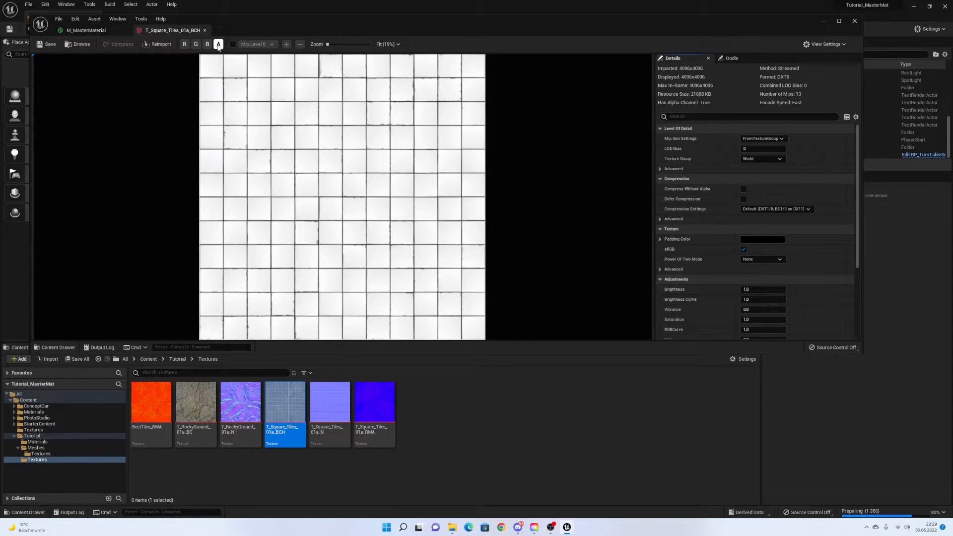
{"action": "left_click", "coordinate": [219, 44]}
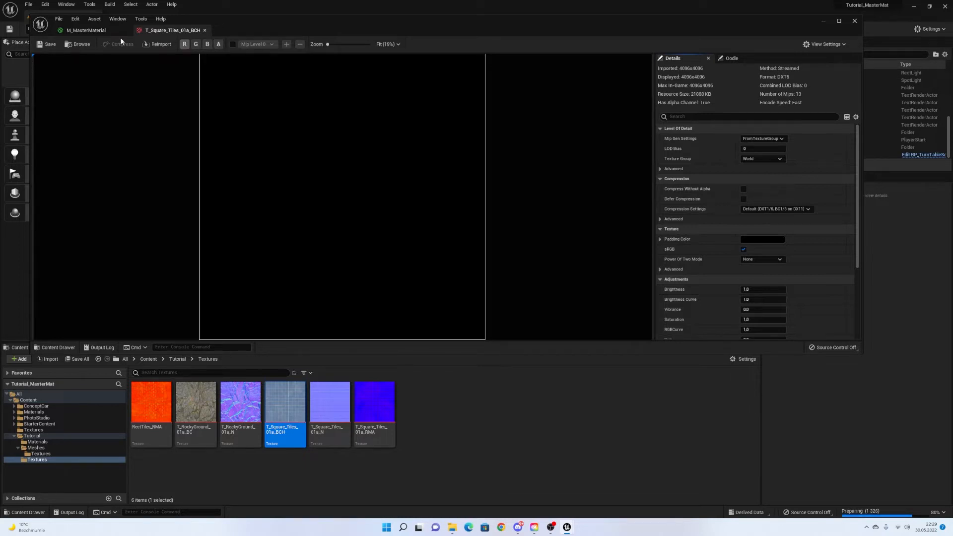
{"action": "left_click", "coordinate": [85, 30]}
Open the N and RMA textures and view the RMA's red, green and blue channels separately.
{"action": "double_click", "coordinate": [332, 409]}
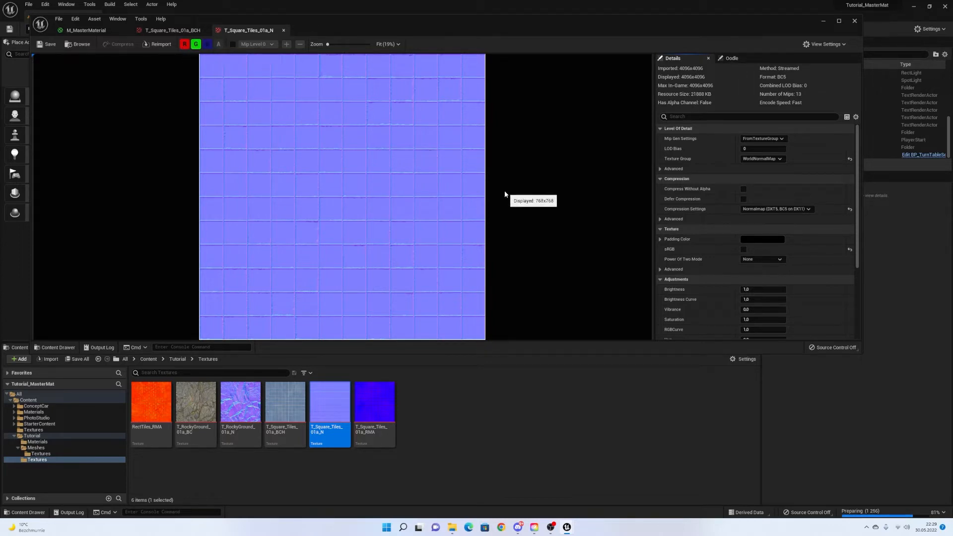
{"action": "double_click", "coordinate": [378, 401]}
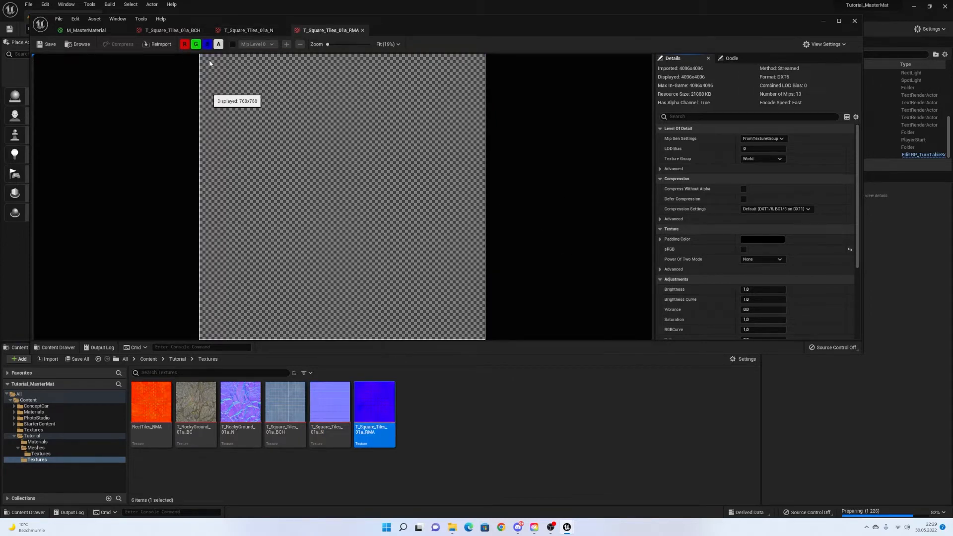
{"action": "left_click", "coordinate": [218, 44]}
{"action": "left_click", "coordinate": [207, 44]}
{"action": "left_click", "coordinate": [196, 44]}
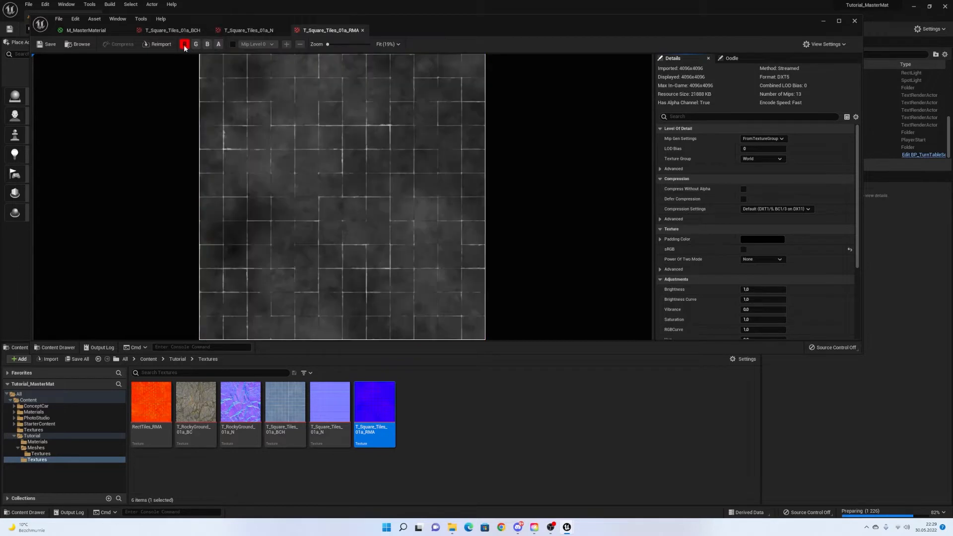
{"action": "left_click", "coordinate": [184, 44]}
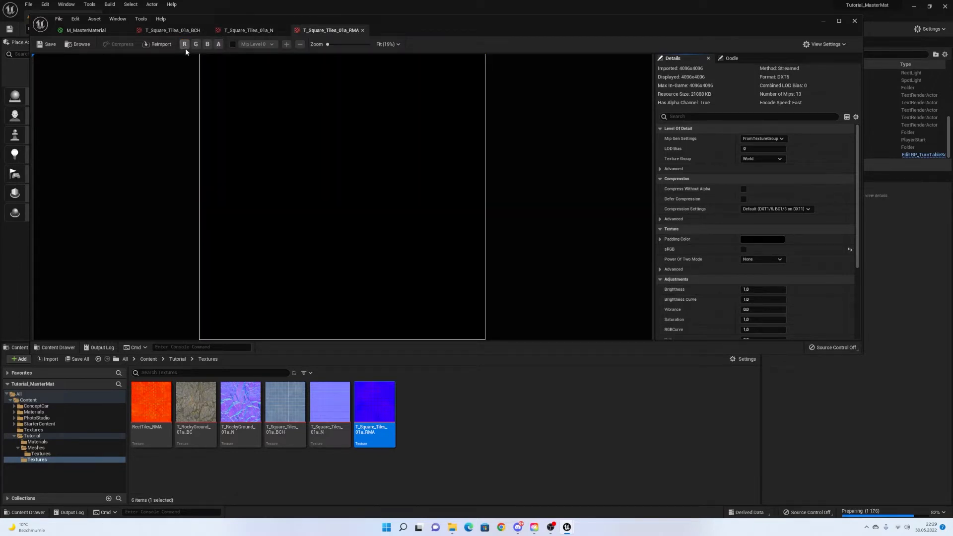
{"action": "left_click", "coordinate": [185, 46]}
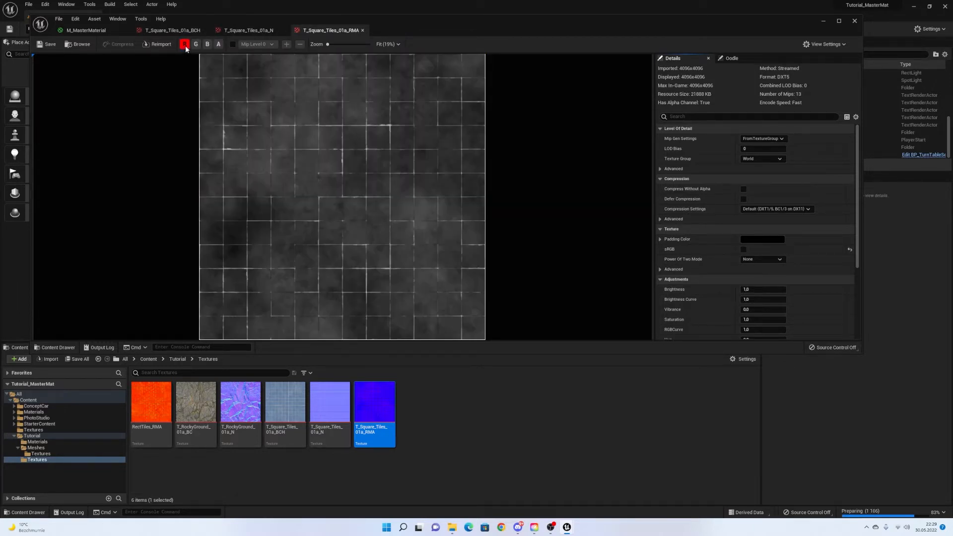
{"action": "left_click", "coordinate": [185, 45]}
{"action": "left_click", "coordinate": [196, 45]}
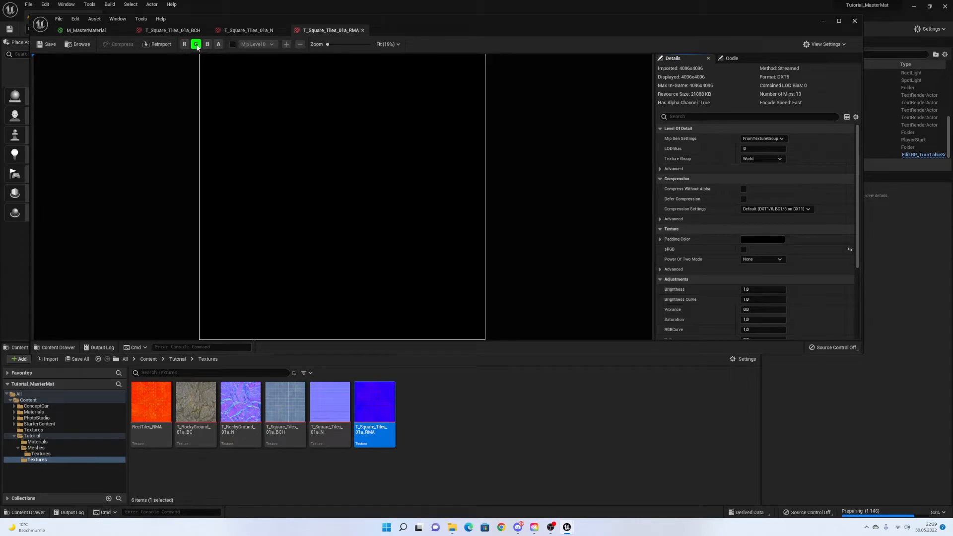
{"action": "left_click", "coordinate": [196, 45]}
{"action": "mouse_move", "coordinate": [377, 421]}
{"action": "left_click", "coordinate": [208, 44]}
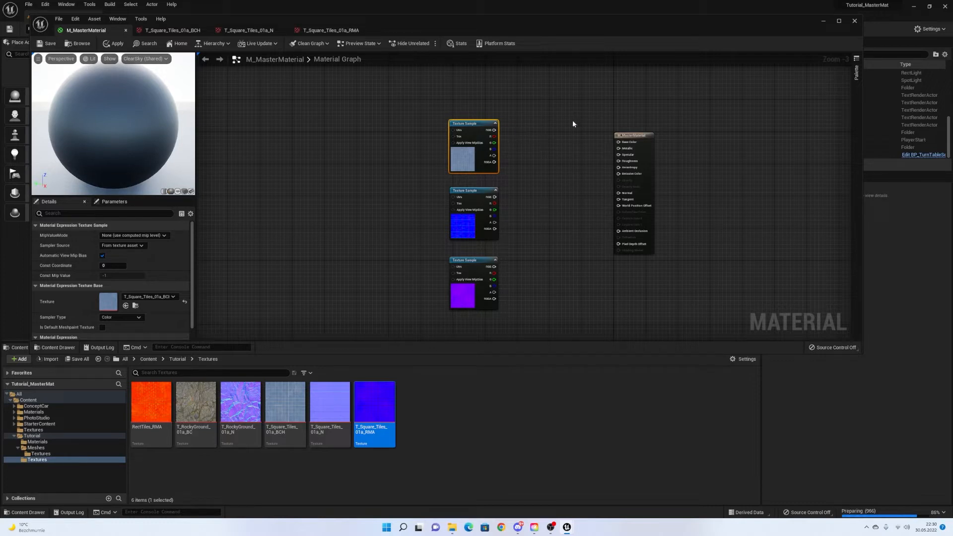
{"action": "right_click_drag", "start_coordinate": [378, 162], "coordinate": [586, 160]}
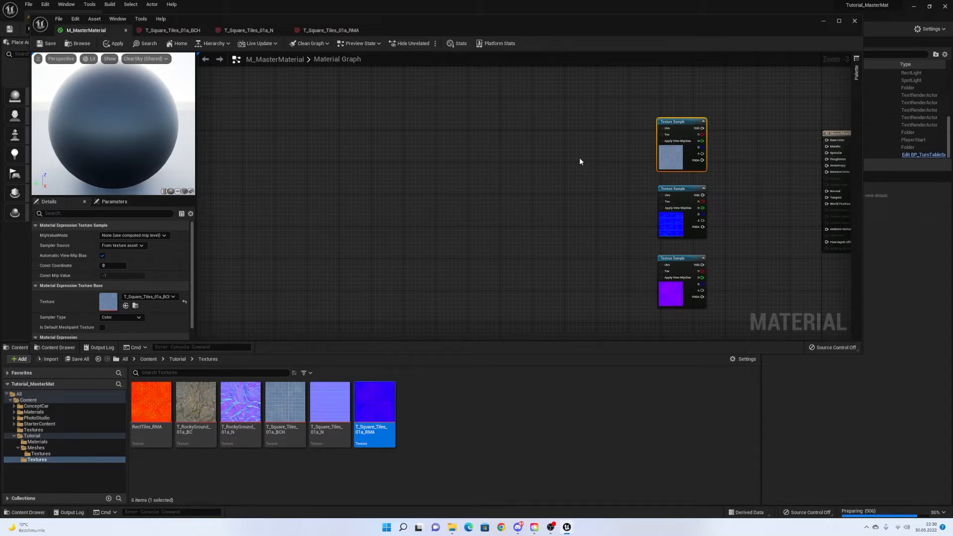
{"action": "right_click_drag", "start_coordinate": [618, 166], "coordinate": [458, 157]}
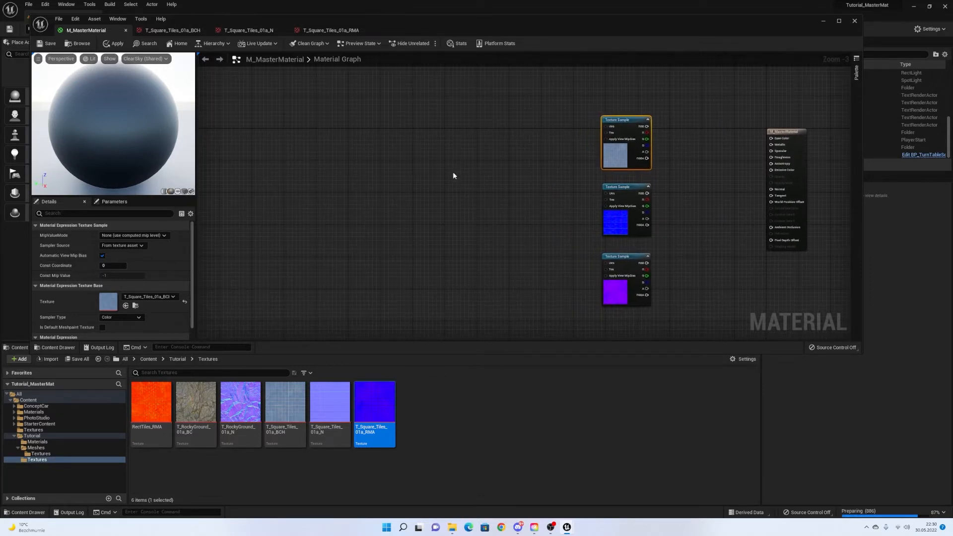
{"action": "right_click_drag", "start_coordinate": [448, 172], "coordinate": [363, 150]}
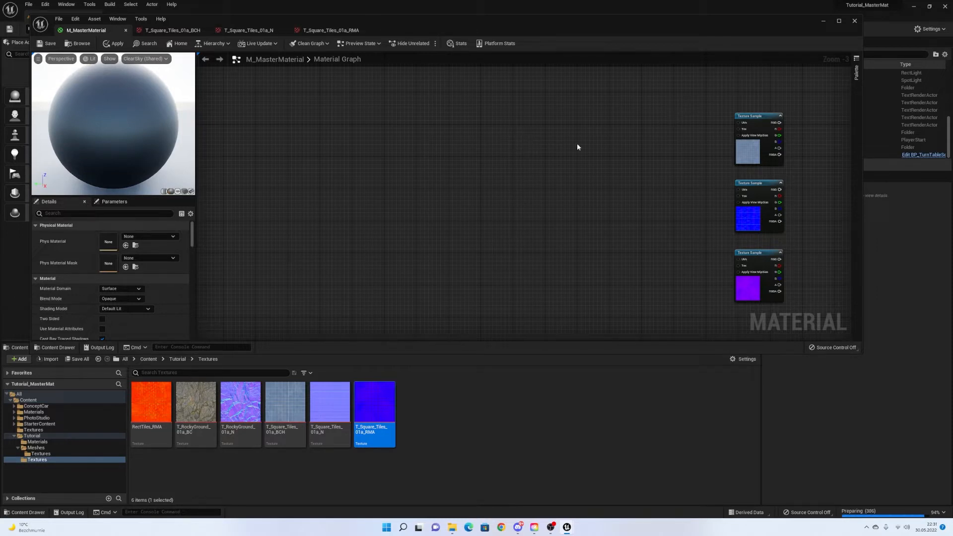
Add a ScalarParameter node via the 'scalar' search and place a Constant node beside it.
{"action": "right_click", "coordinate": [477, 149]}
{"action": "type", "text": "scalar"}
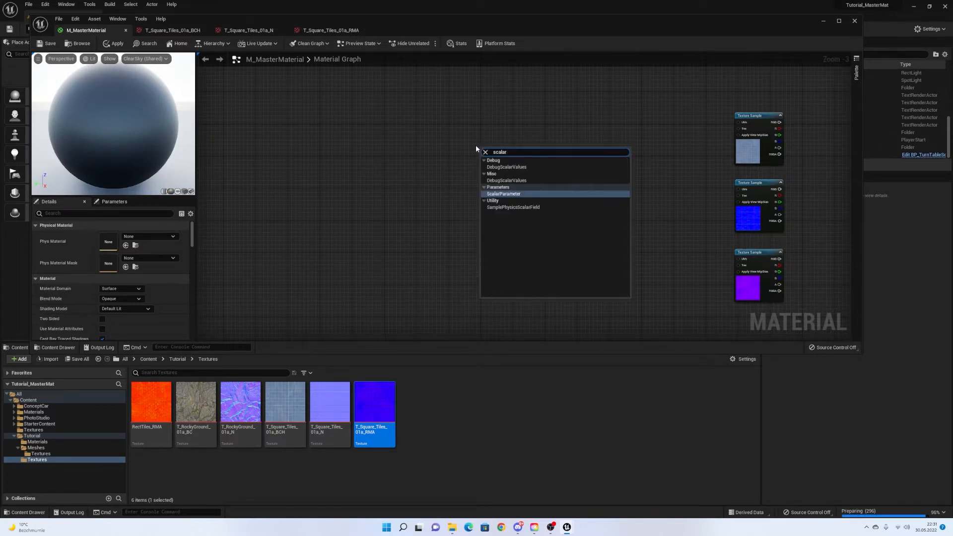
{"action": "left_click", "coordinate": [503, 193]}
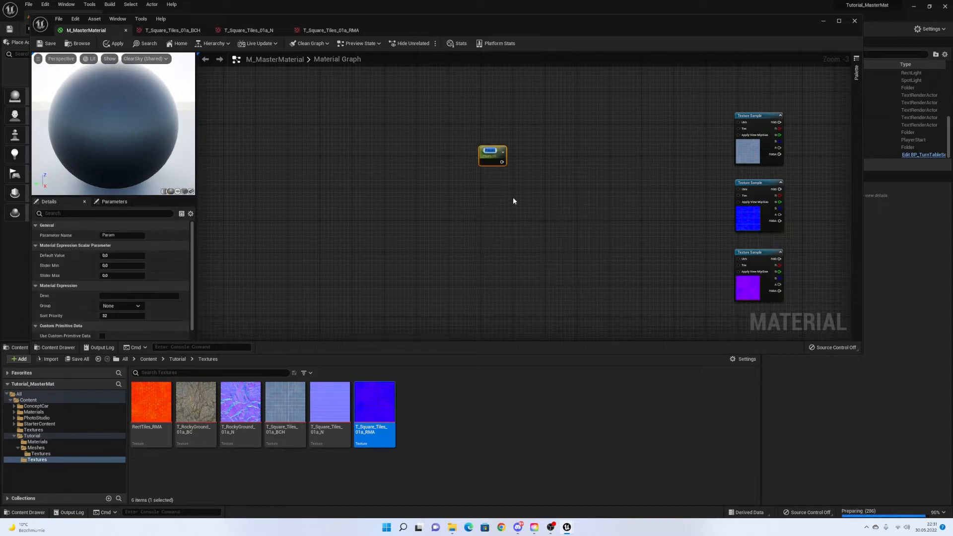
{"action": "left_click", "coordinate": [485, 192]}
{"action": "left_click", "coordinate": [537, 234]}
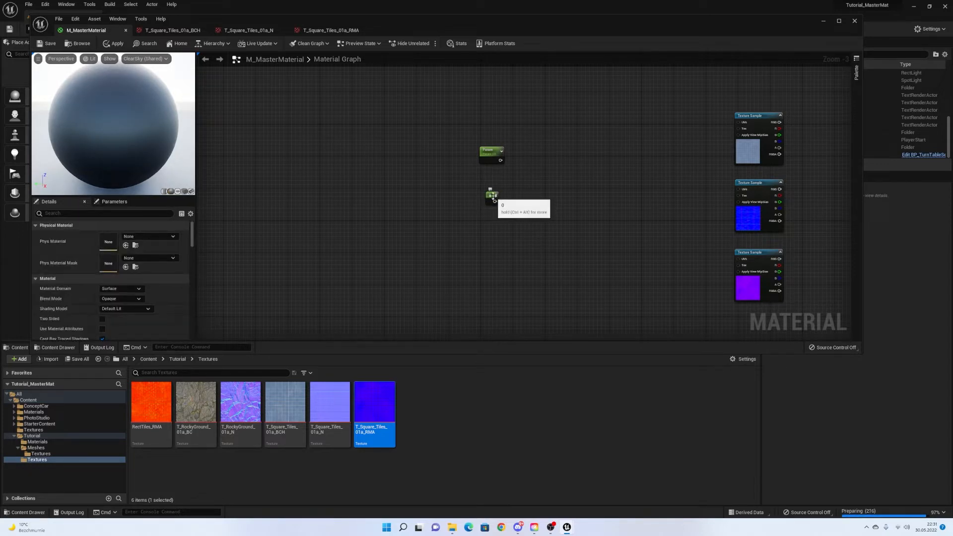
Convert the Constant into a parameter and name the upper parameter U.
{"action": "right_click", "coordinate": [492, 196]}
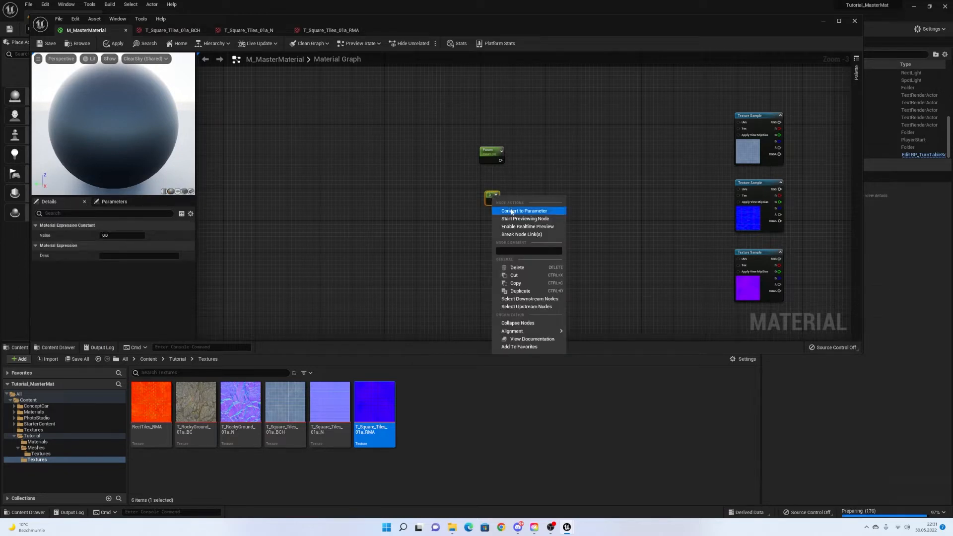
{"action": "left_click", "coordinate": [516, 211]}
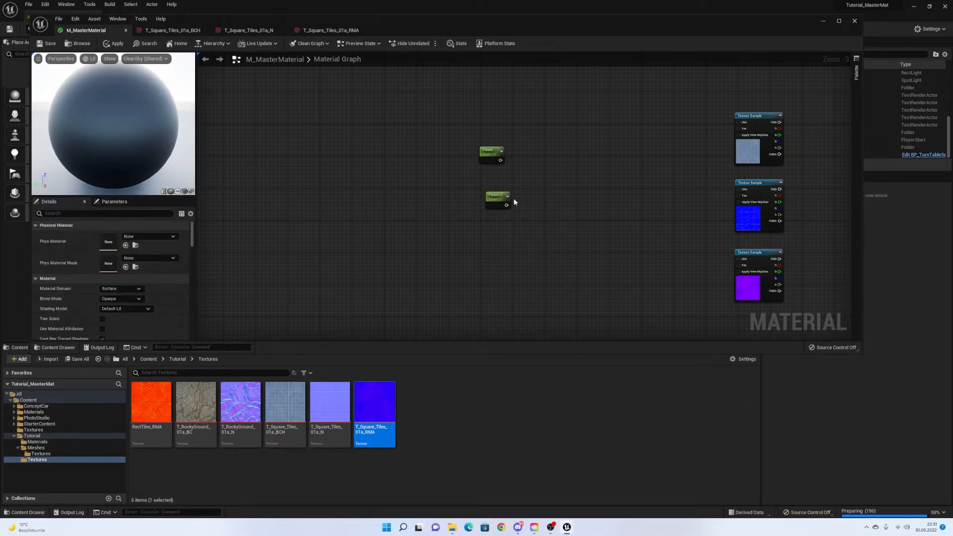
{"action": "left_click_drag", "start_coordinate": [497, 196], "coordinate": [488, 185]}
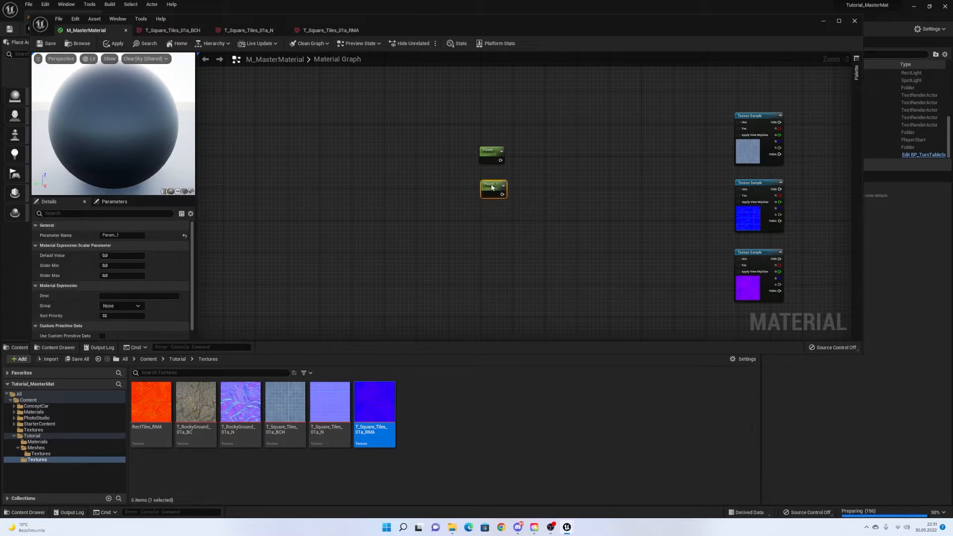
{"action": "left_click", "coordinate": [490, 151]}
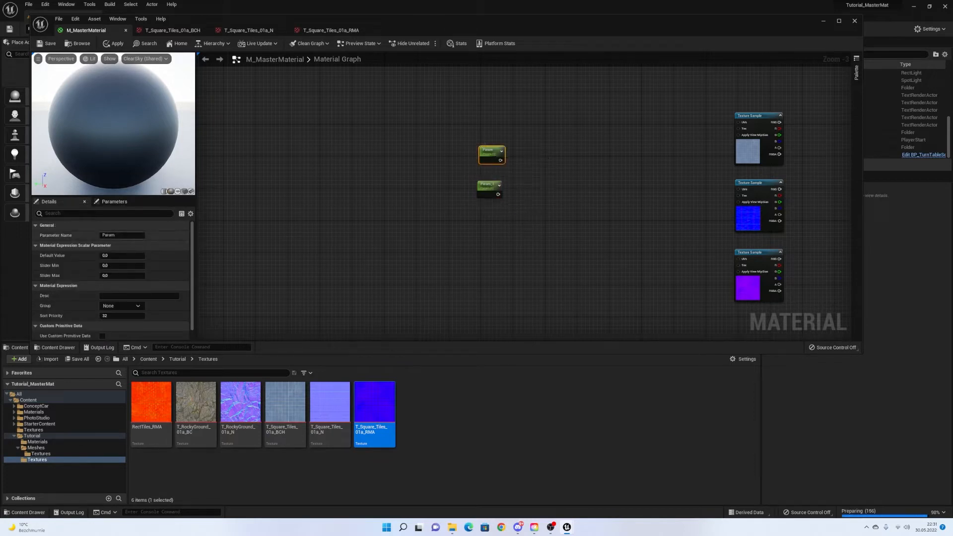
{"action": "left_click", "coordinate": [124, 235]}
{"action": "type", "text": "0"}
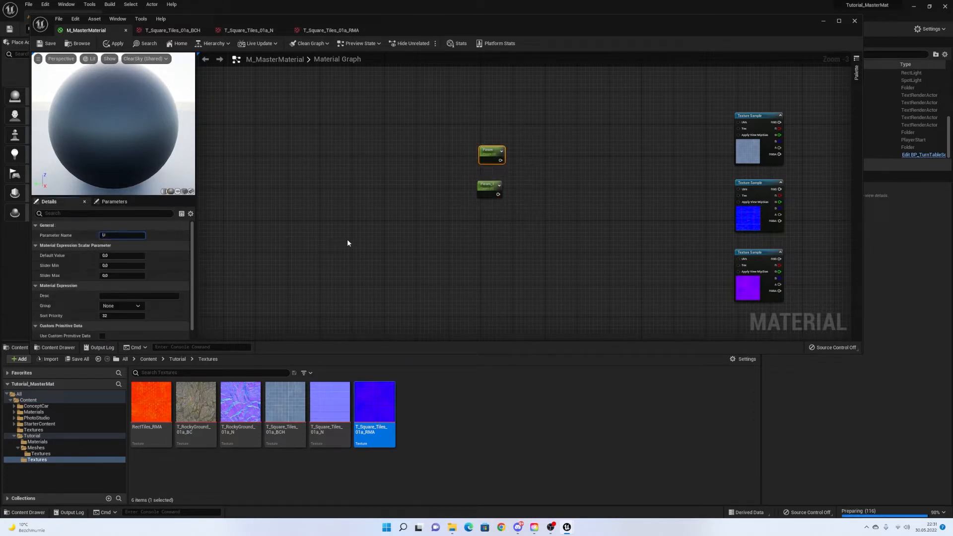
{"action": "left_click", "coordinate": [347, 239]}
Rename Param_1 to V and set its Default Value to 1.0.
{"action": "left_click", "coordinate": [484, 188]}
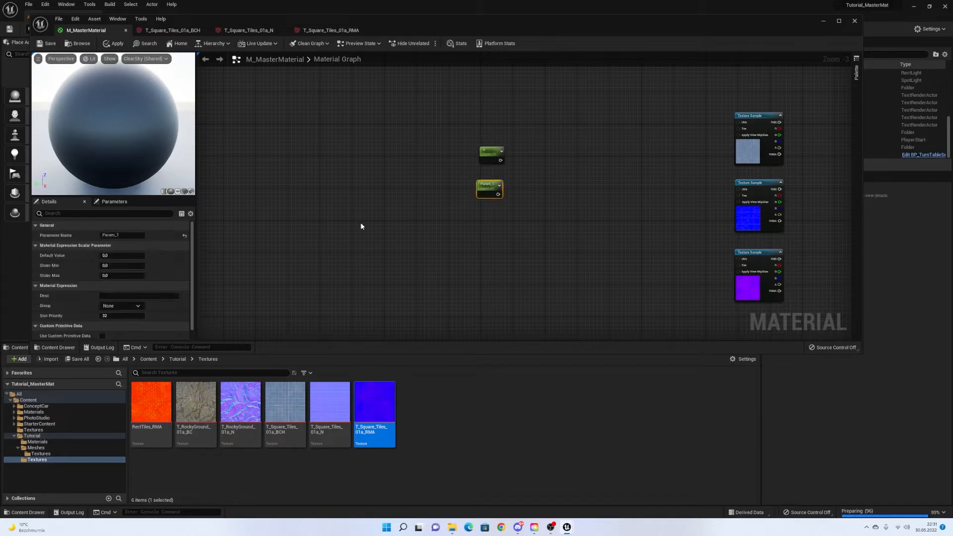
{"action": "left_click", "coordinate": [114, 255]}
{"action": "left_click", "coordinate": [134, 236]}
{"action": "type", "text": "V"}
{"action": "left_click", "coordinate": [375, 237]}
{"action": "left_click_drag", "start_coordinate": [496, 188], "coordinate": [500, 189]}
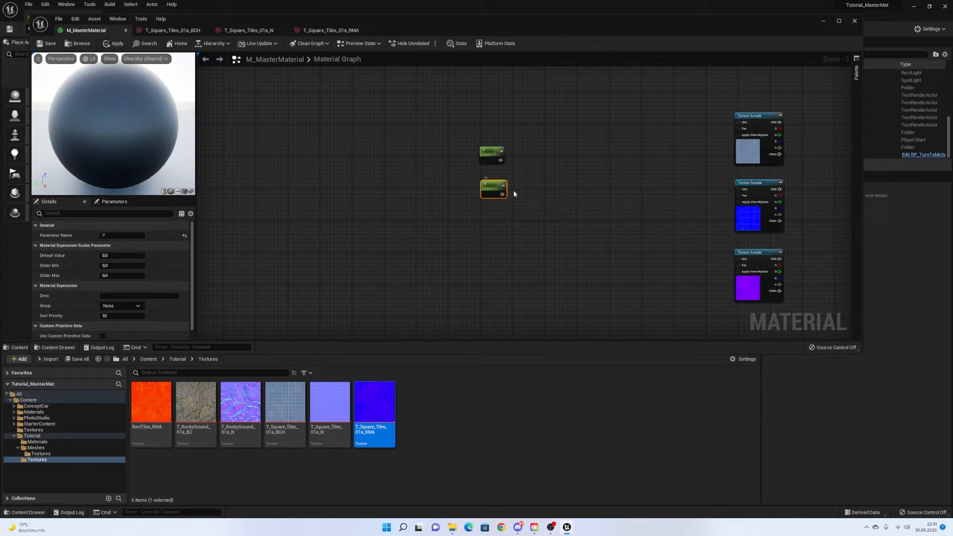
{"action": "left_click", "coordinate": [491, 155]}
{"action": "left_click", "coordinate": [120, 256]}
{"action": "left_click", "coordinate": [487, 189]}
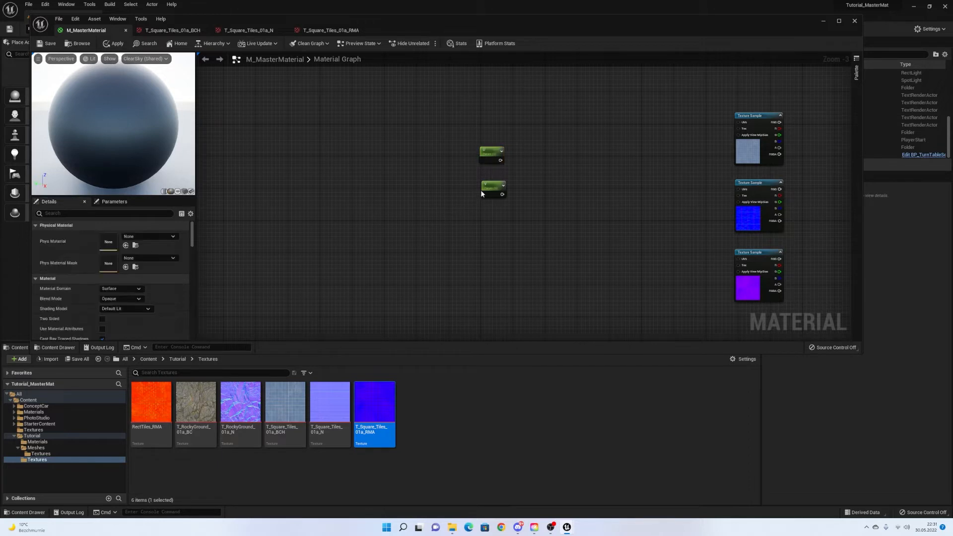
{"action": "left_click", "coordinate": [119, 256]}
{"action": "type", "text": "1"}
{"action": "key", "text": "Return"}
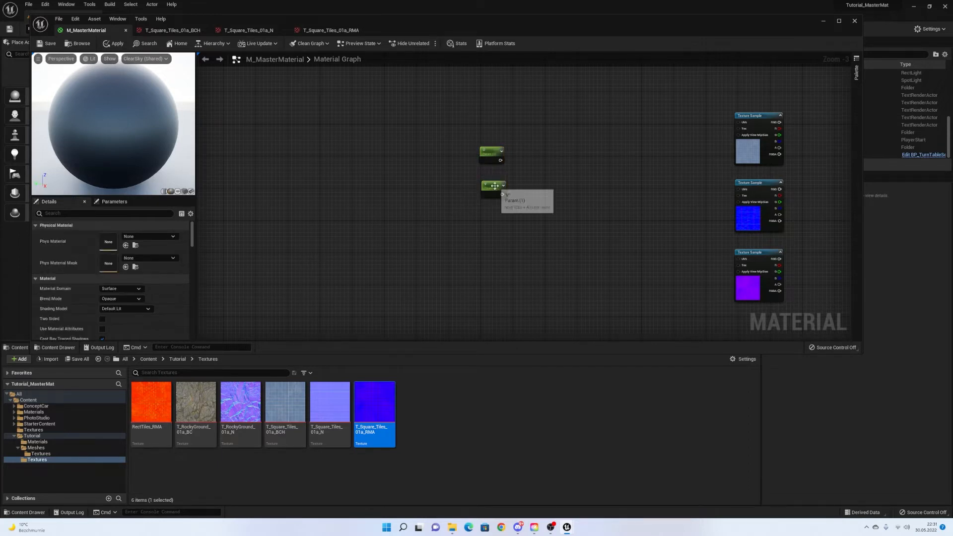
Line up the V node under U and recentre the graph view.
{"action": "left_click_drag", "start_coordinate": [493, 188], "coordinate": [496, 189]}
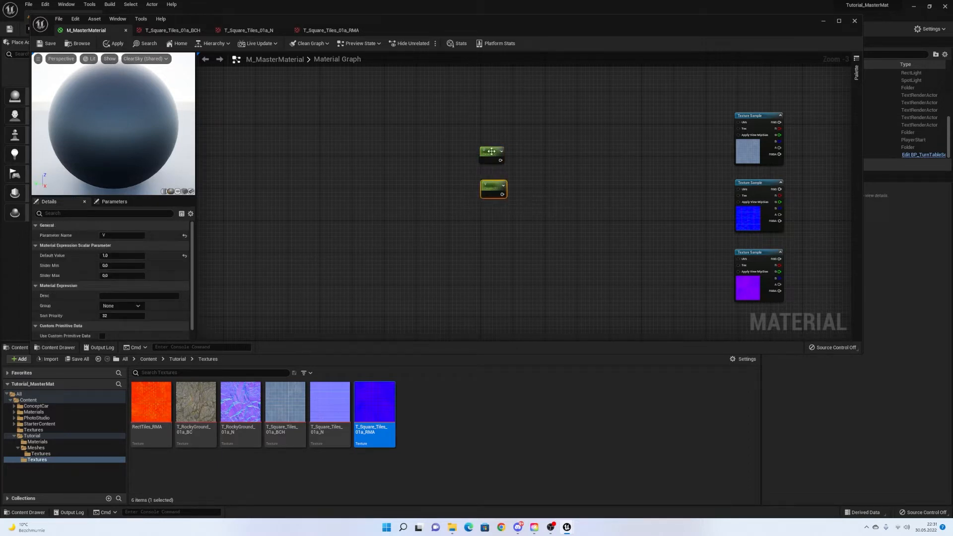
{"action": "left_click", "coordinate": [492, 155]}
{"action": "right_click_drag", "start_coordinate": [569, 191], "coordinate": [469, 250]}
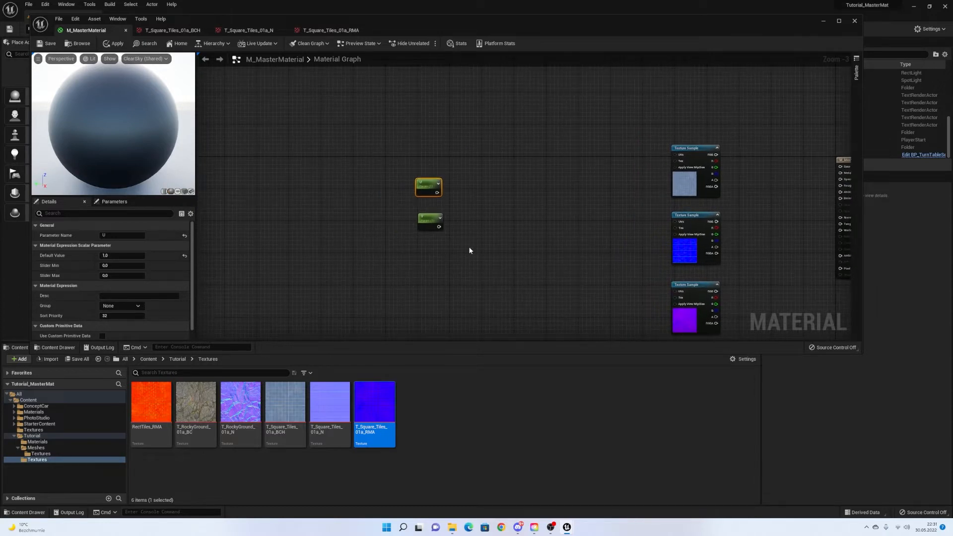
{"action": "left_click", "coordinate": [466, 205]}
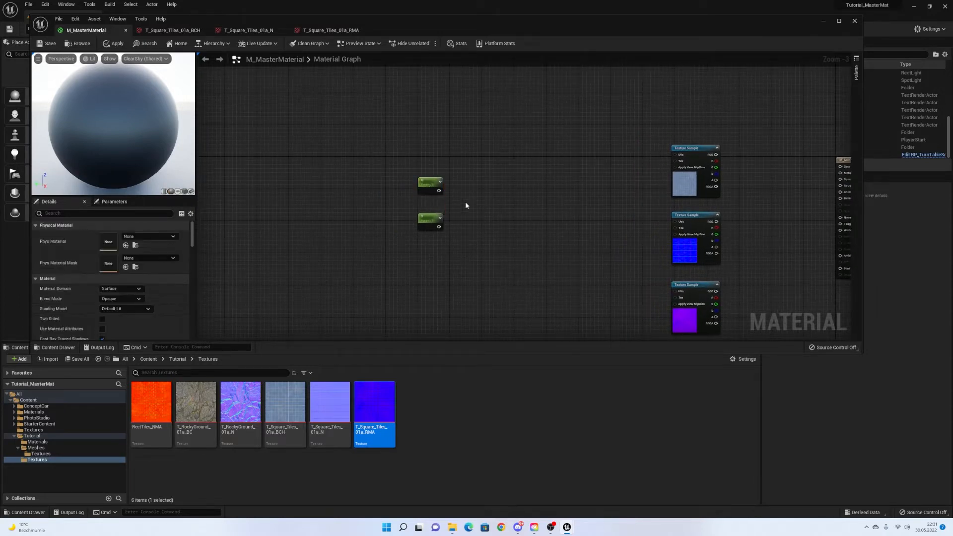
Add an Append node and wire the U and V parameters into it.
{"action": "right_click", "coordinate": [472, 204]}
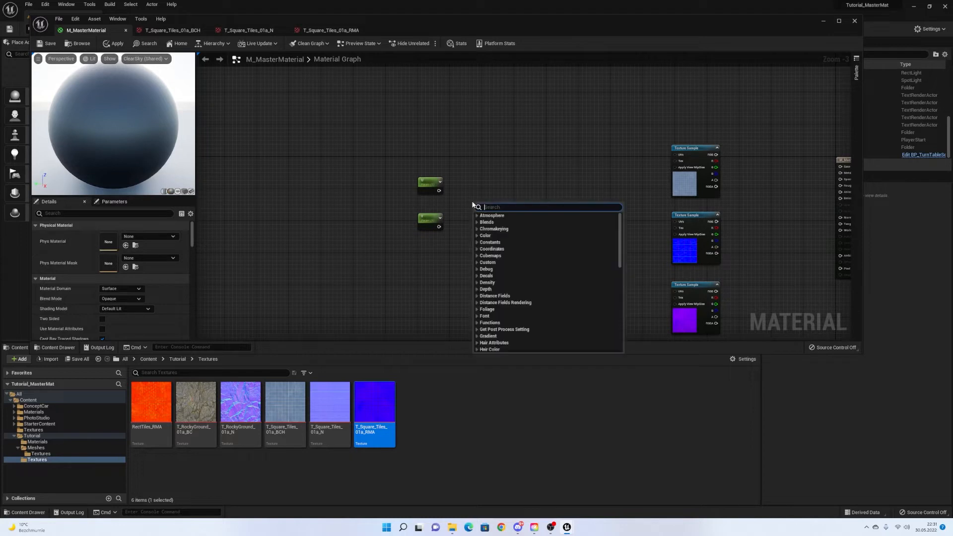
{"action": "type", "text": "appe"}
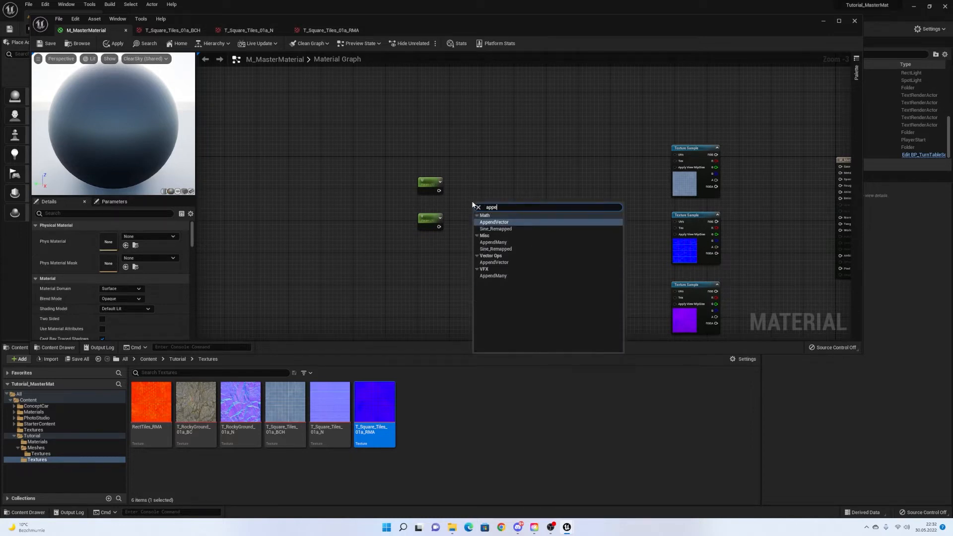
{"action": "key", "text": "Return"}
{"action": "left_click_drag", "start_coordinate": [438, 191], "coordinate": [484, 199]}
{"action": "left_click_drag", "start_coordinate": [400, 162], "coordinate": [451, 245]}
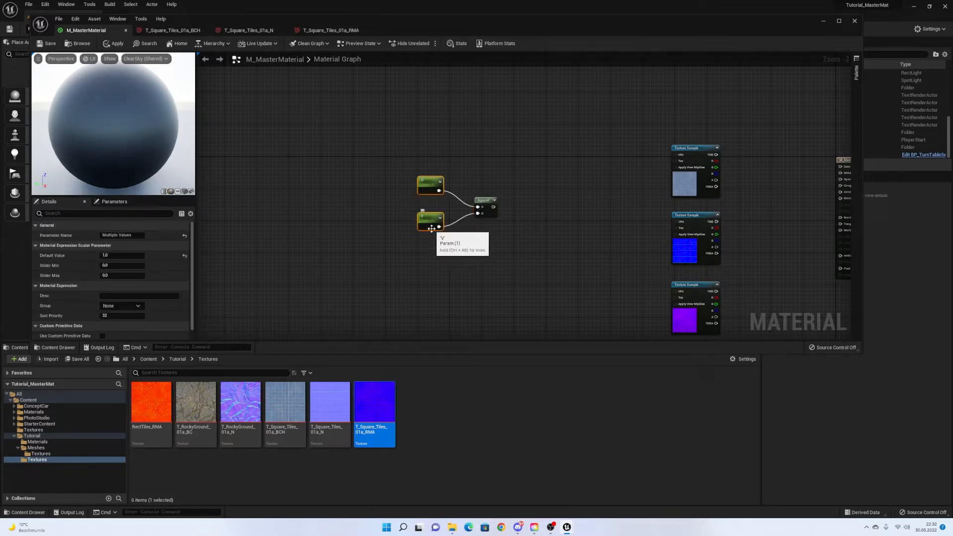
{"action": "right_click_drag", "start_coordinate": [516, 228], "coordinate": [497, 230]}
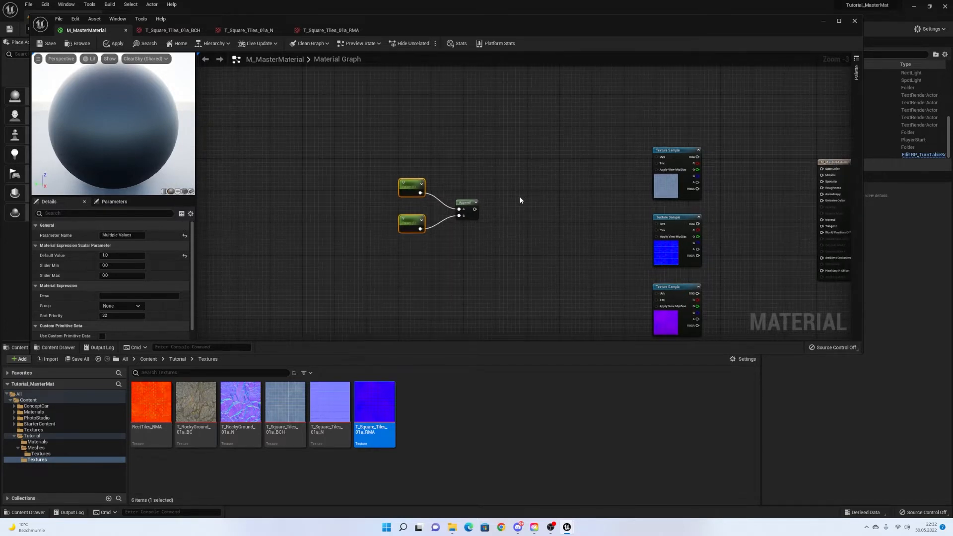
{"action": "left_click", "coordinate": [515, 202]}
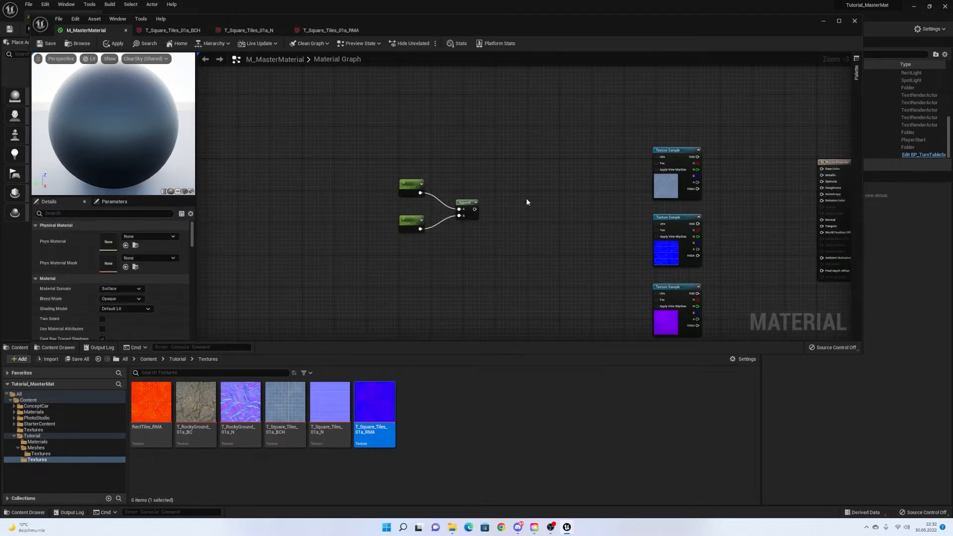
Add a Multiply node just to the right of the Append node.
{"action": "right_click", "coordinate": [527, 201]}
{"action": "type", "text": "multiply"}
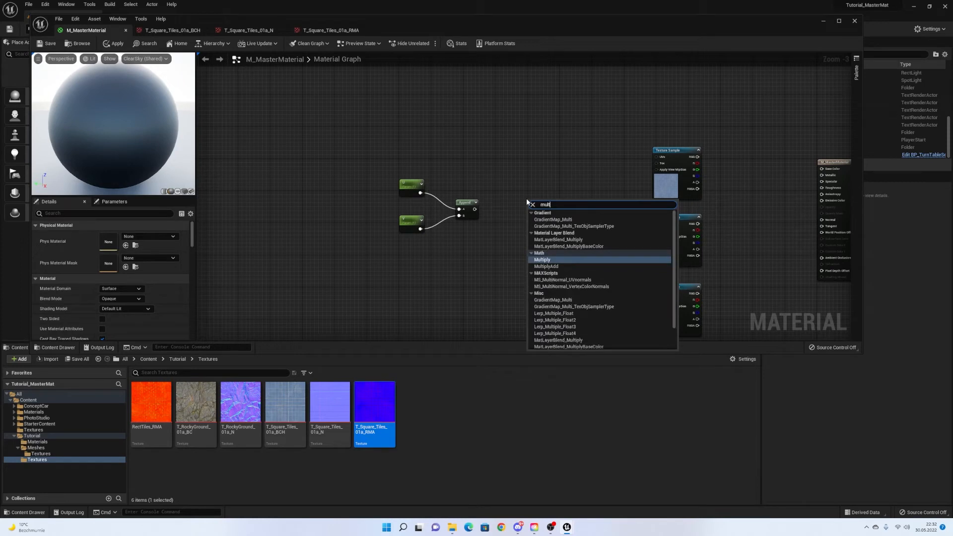
{"action": "key", "text": "Return"}
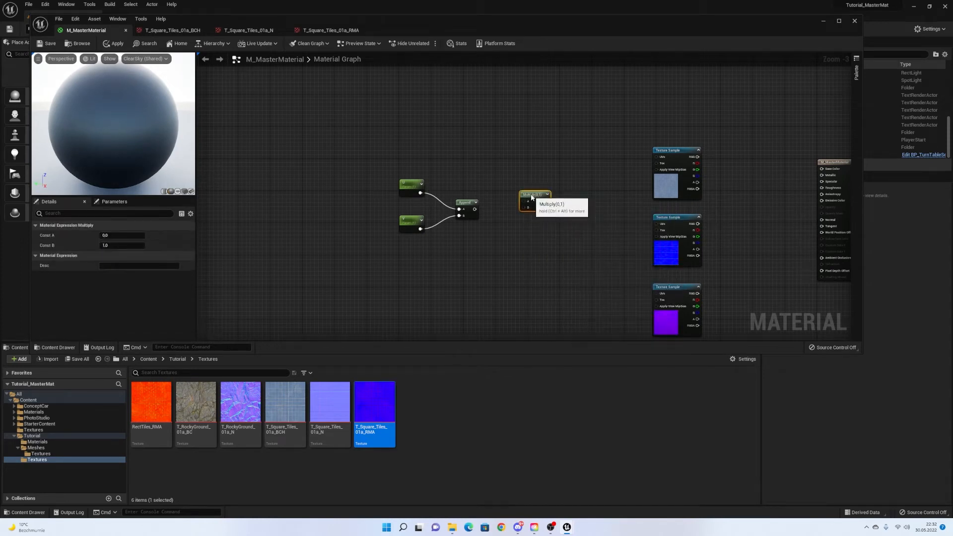
{"action": "left_click_drag", "start_coordinate": [527, 201], "coordinate": [521, 194]}
{"action": "right_click", "coordinate": [531, 229]}
{"action": "type", "text": "mlt"}
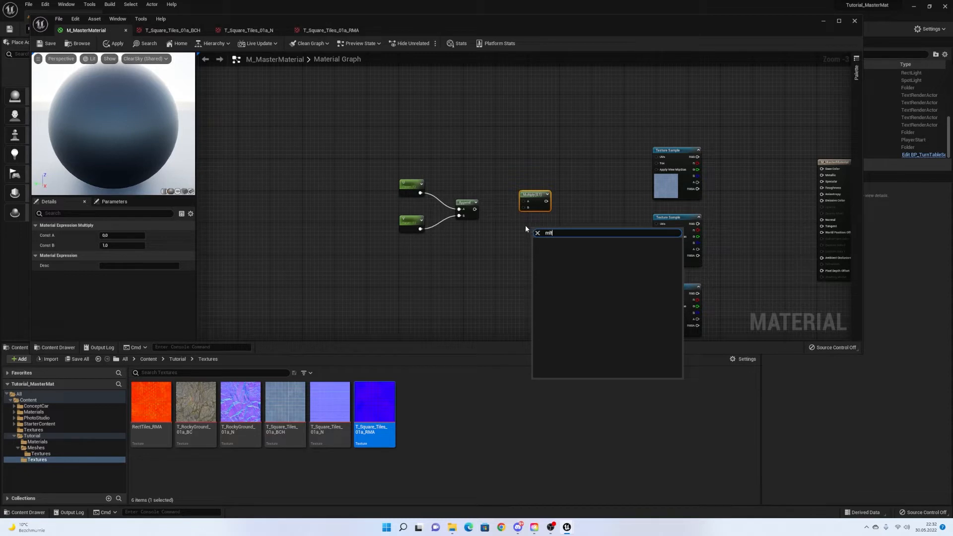
{"action": "left_click", "coordinate": [534, 170]}
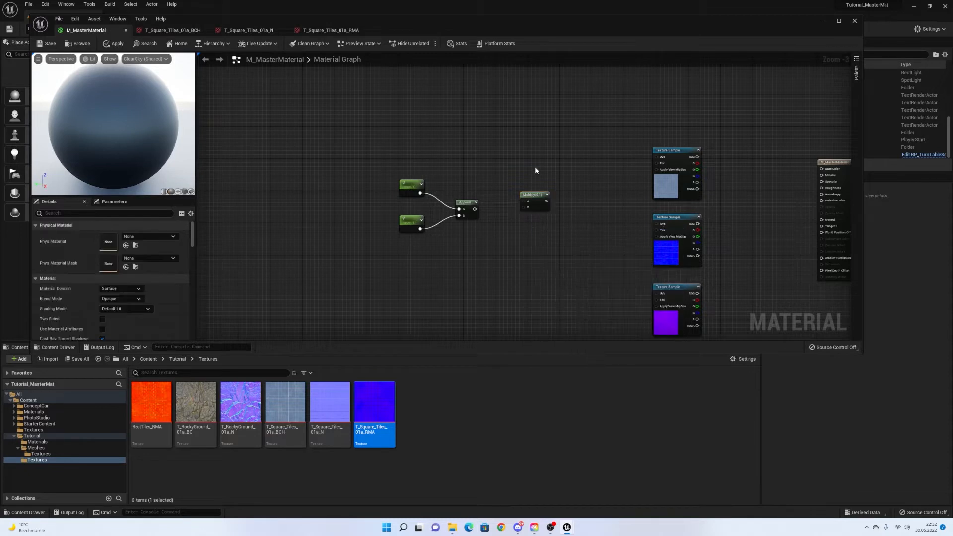
Add a TexCoord[0] node and position it above the Multiply node.
{"action": "right_click", "coordinate": [496, 141]}
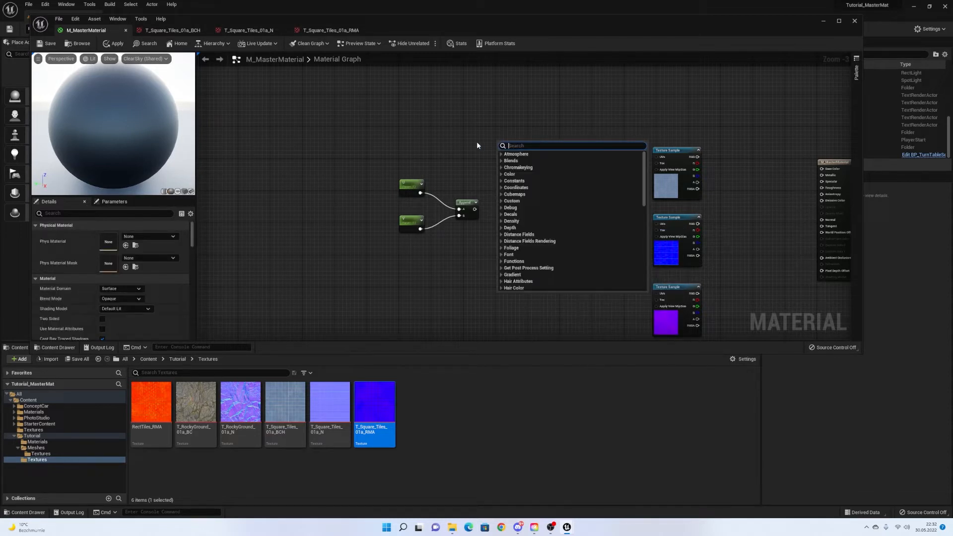
{"action": "type", "text": "texc"}
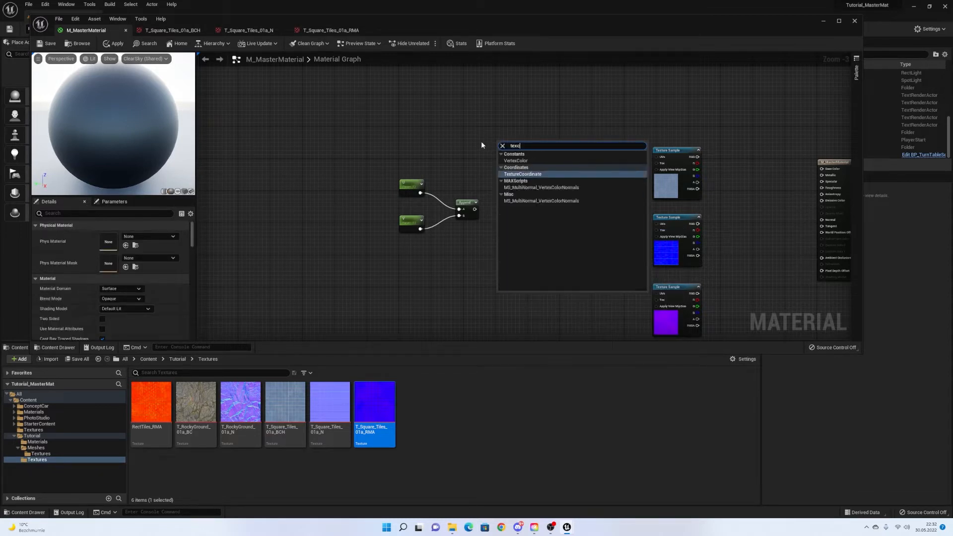
{"action": "key", "text": "Return"}
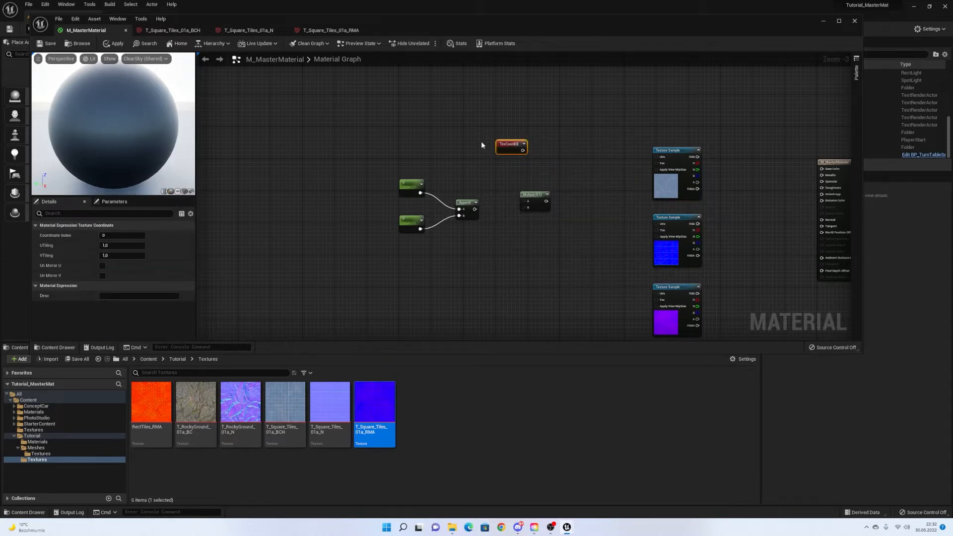
{"action": "left_click_drag", "start_coordinate": [511, 150], "coordinate": [522, 207]}
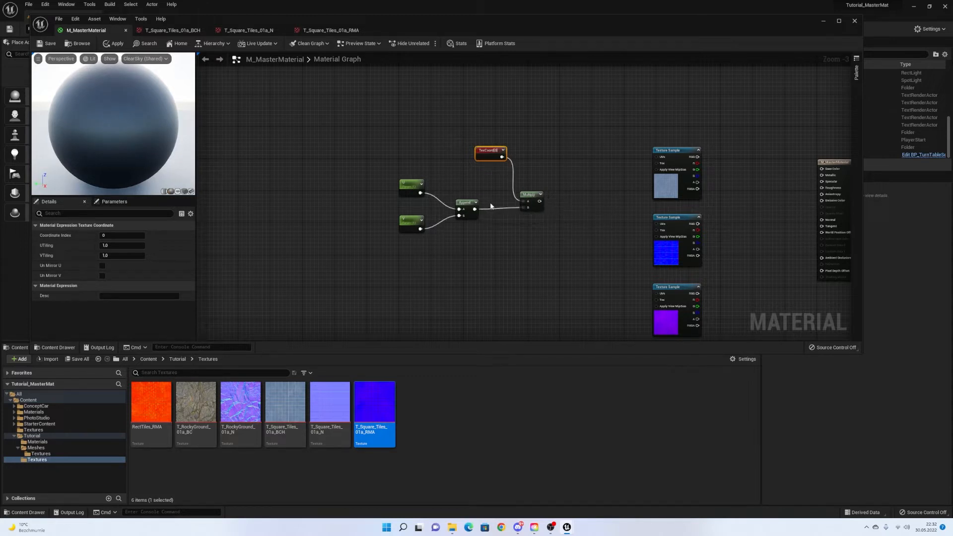
{"action": "left_click_drag", "start_coordinate": [484, 151], "coordinate": [476, 154]}
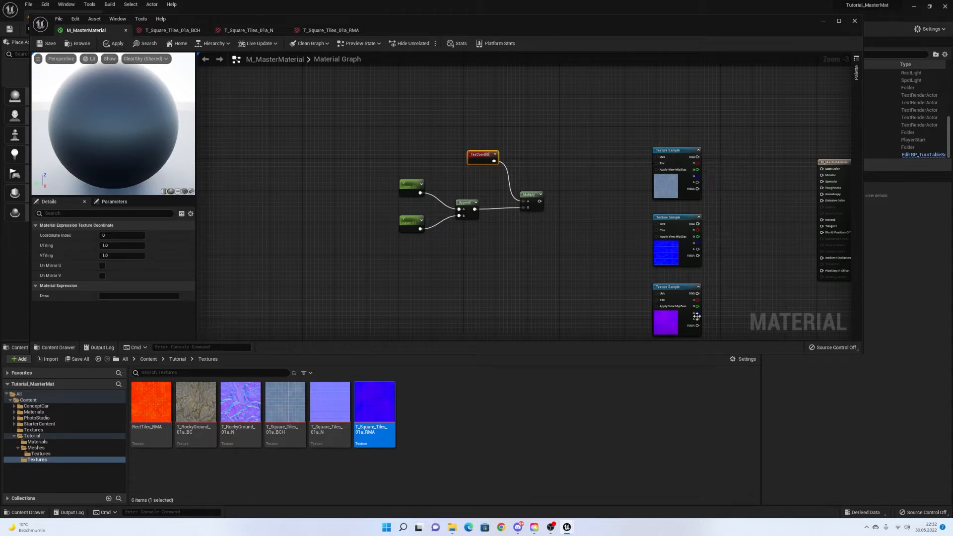
Frame the tiling nodes and marquee-select all five of them.
{"action": "right_click_drag", "start_coordinate": [739, 216], "coordinate": [575, 203]}
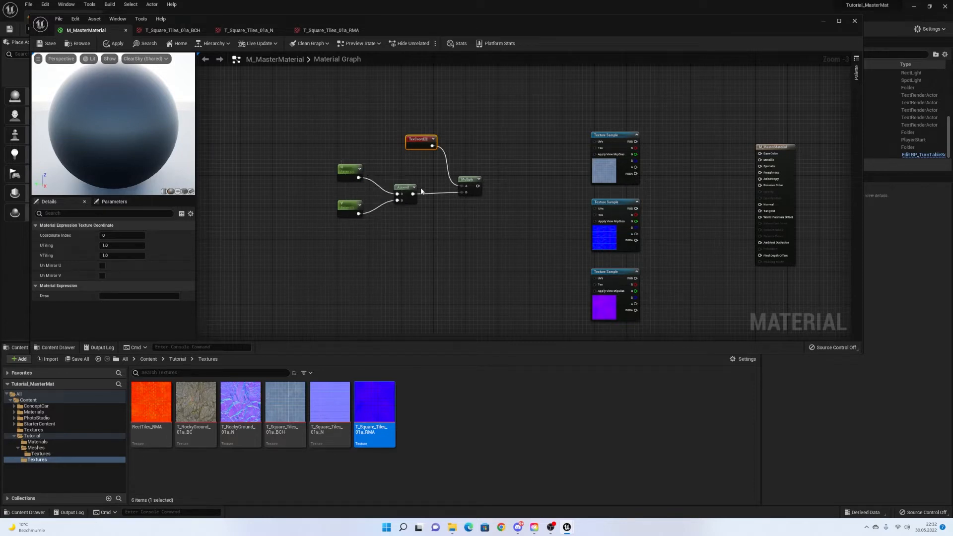
{"action": "right_click_drag", "start_coordinate": [348, 176], "coordinate": [393, 187]}
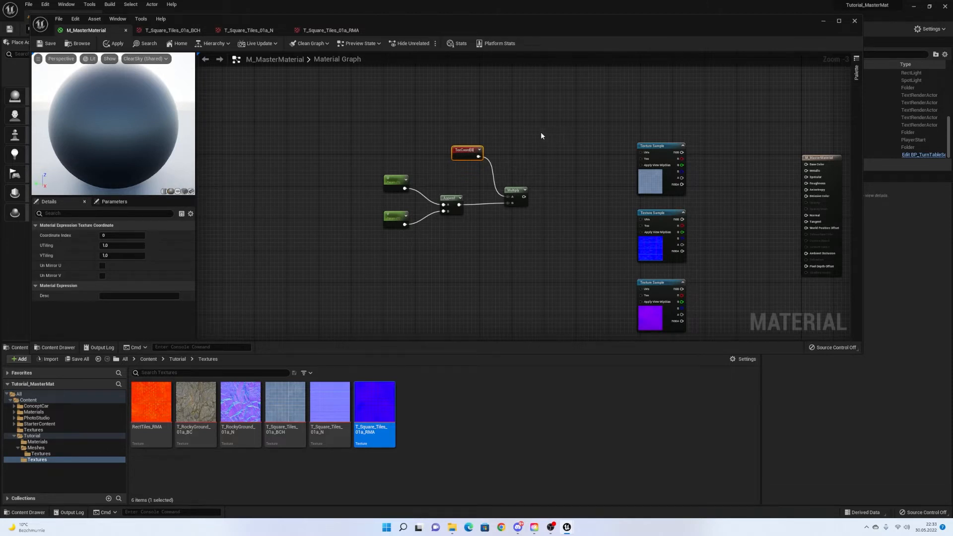
{"action": "right_click_drag", "start_coordinate": [541, 134], "coordinate": [469, 114]}
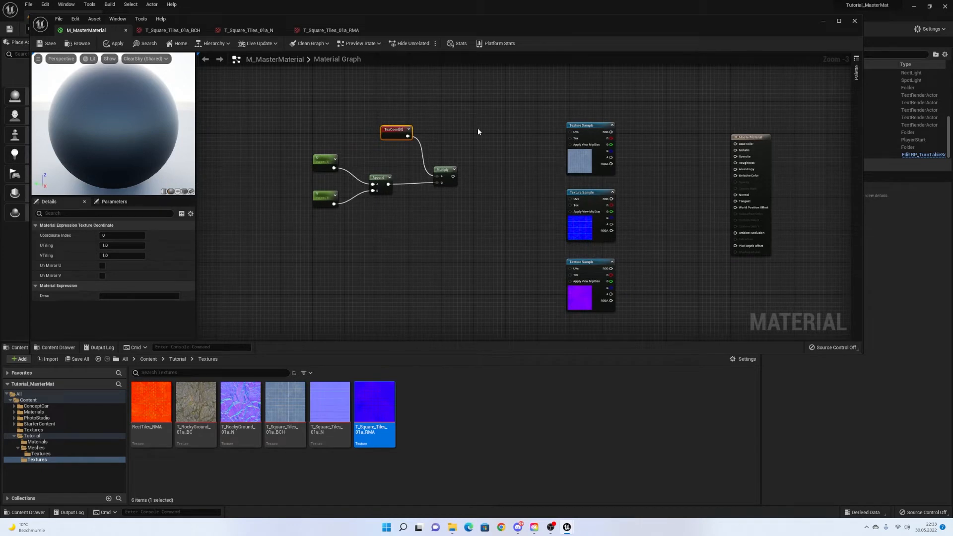
{"action": "right_click_drag", "start_coordinate": [480, 120], "coordinate": [544, 135]}
{"action": "left_click_drag", "start_coordinate": [550, 120], "coordinate": [347, 273]}
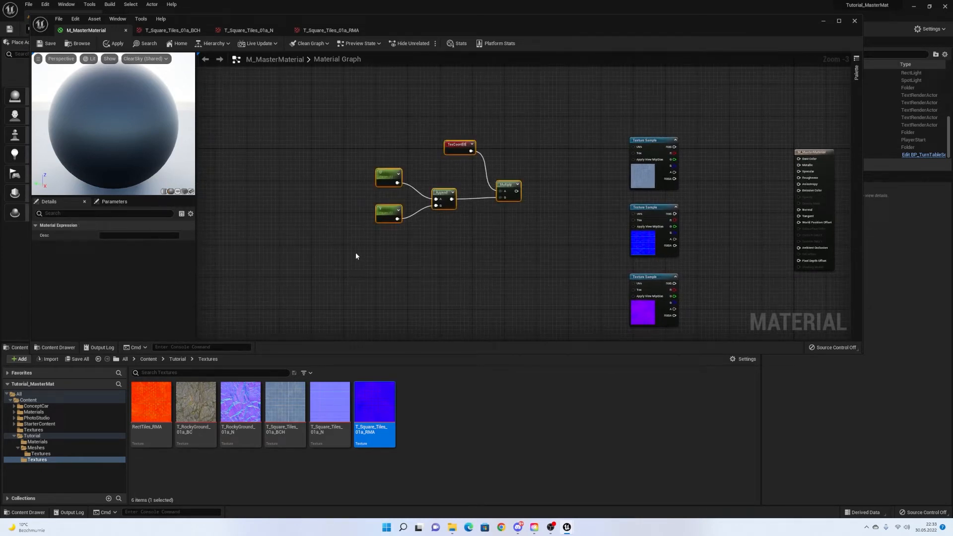
Create a comment from the five selected tiling nodes and title it 'UV'.
{"action": "right_click", "coordinate": [442, 180]}
{"action": "type", "text": "comm"}
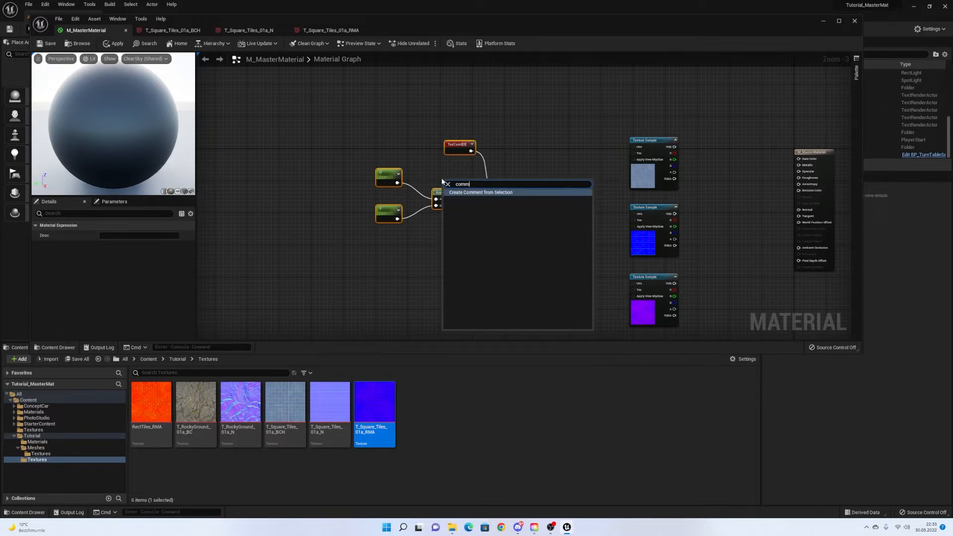
{"action": "key", "text": "Return"}
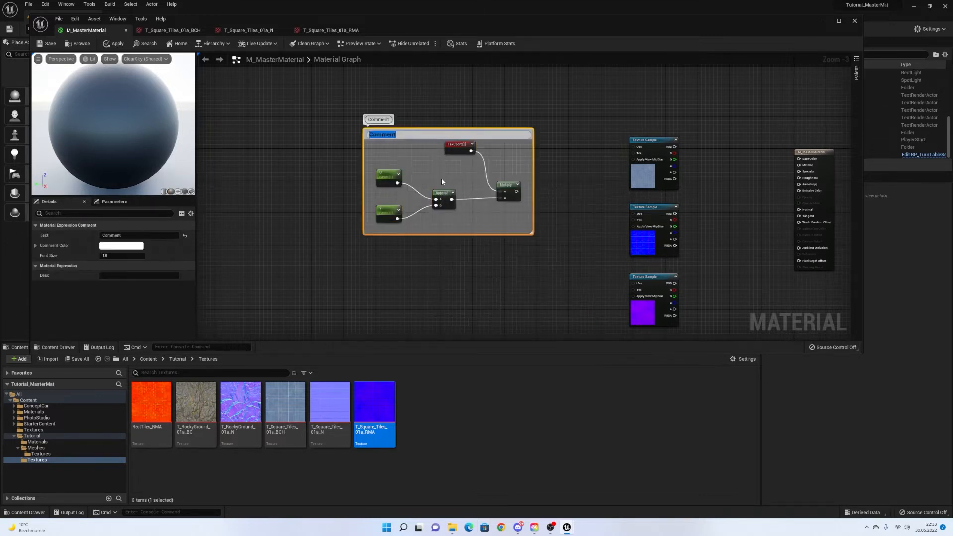
{"action": "type", "text": "UV"}
{"action": "key", "text": "Return"}
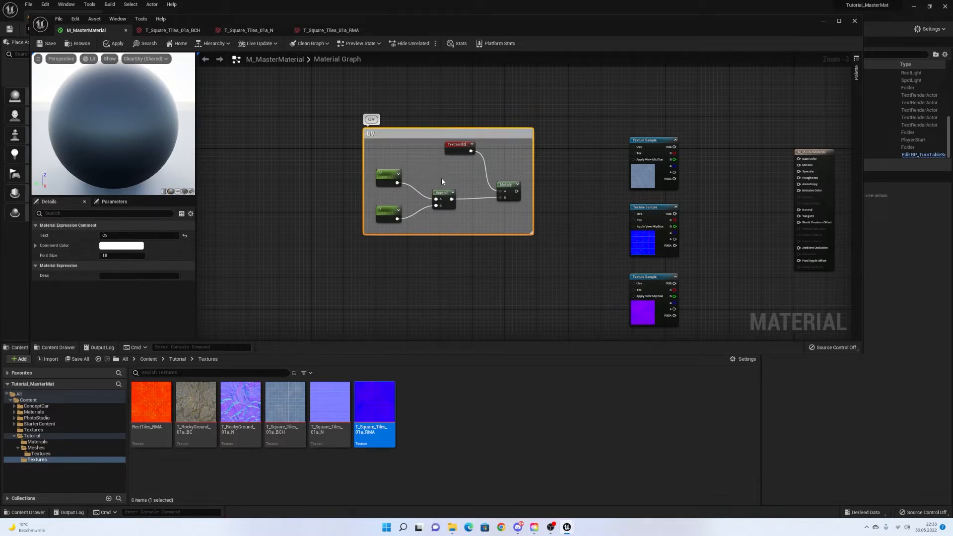
{"action": "right_click_drag", "start_coordinate": [548, 214], "coordinate": [511, 218]}
{"action": "left_click", "coordinate": [505, 224]}
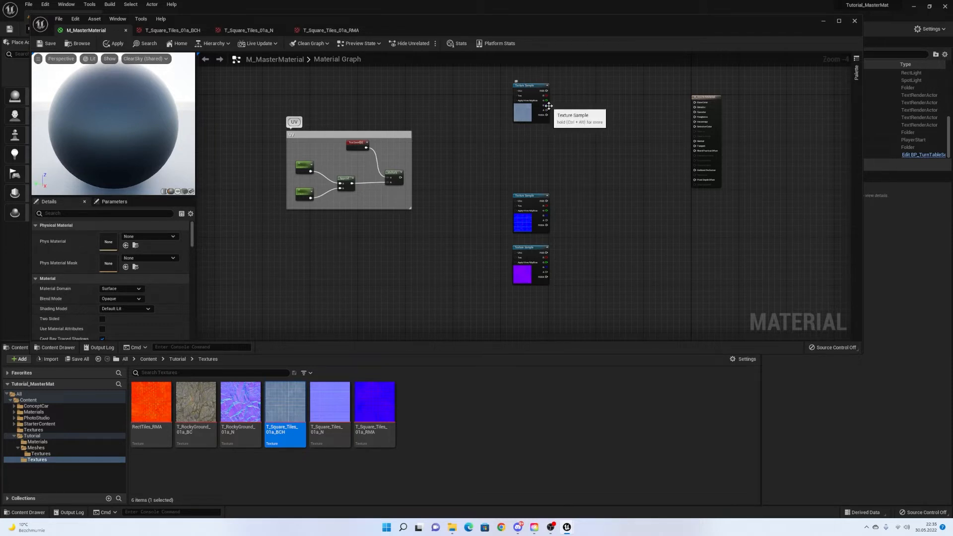
Wire the UV group's Multiply output into the top Texture Sample's UVs pin.
{"action": "mouse_move", "coordinate": [462, 141]}
{"action": "right_mouse_down"}
{"action": "mouse_move", "coordinate": [414, 195]}
{"action": "mouse_move", "coordinate": [449, 149]}
{"action": "right_mouse_up"}
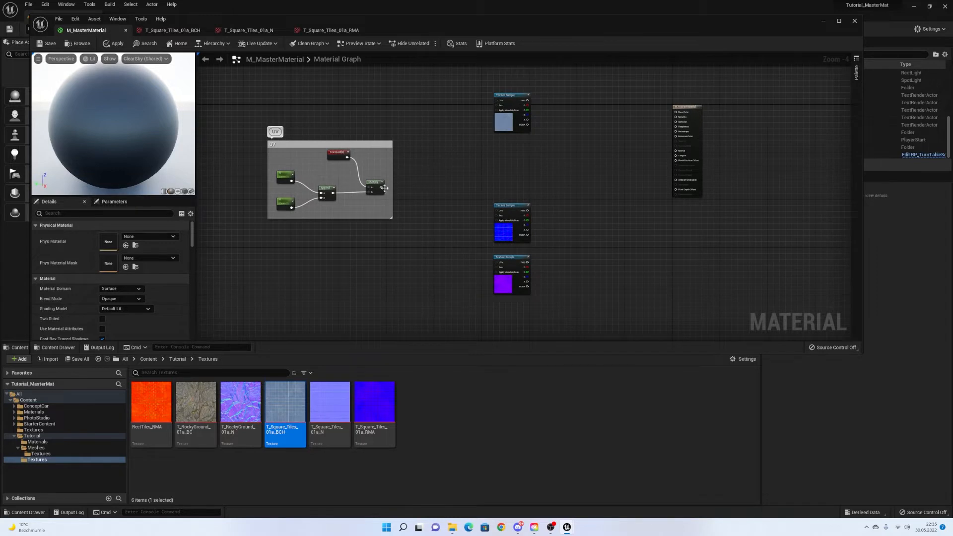
{"action": "left_click_drag", "start_coordinate": [381, 187], "coordinate": [499, 103]}
{"action": "scroll", "coordinate": [507, 99], "scroll_direction": "up", "scroll_amount": 4}
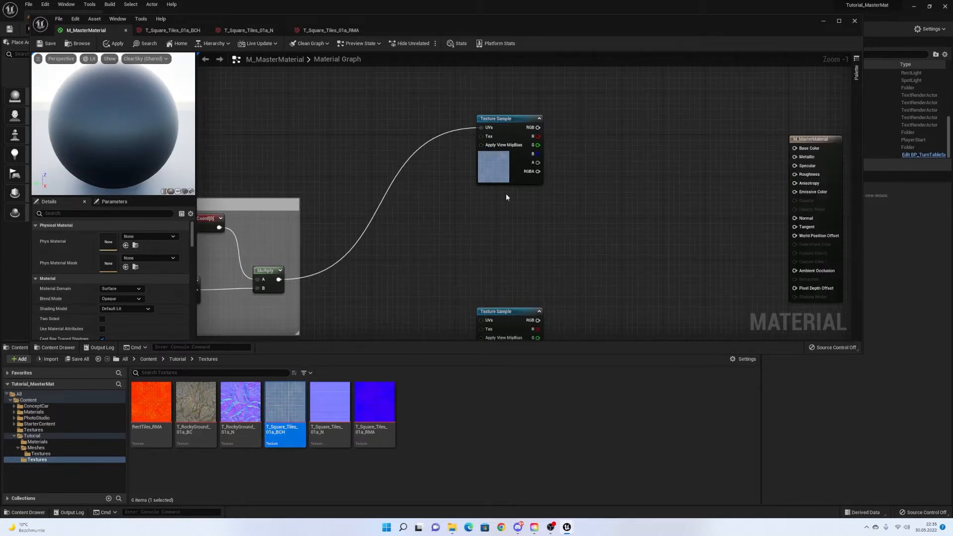
{"action": "scroll", "coordinate": [505, 191], "scroll_direction": "down", "scroll_amount": 1}
Move the material output node further right, away from the texture nodes.
{"action": "right_click_drag", "start_coordinate": [449, 191], "coordinate": [472, 156]}
{"action": "scroll", "coordinate": [430, 207], "scroll_direction": "down", "scroll_amount": 1}
{"action": "scroll", "coordinate": [545, 197], "scroll_direction": "down", "scroll_amount": 2}
{"action": "right_click_drag", "start_coordinate": [532, 158], "coordinate": [442, 170]}
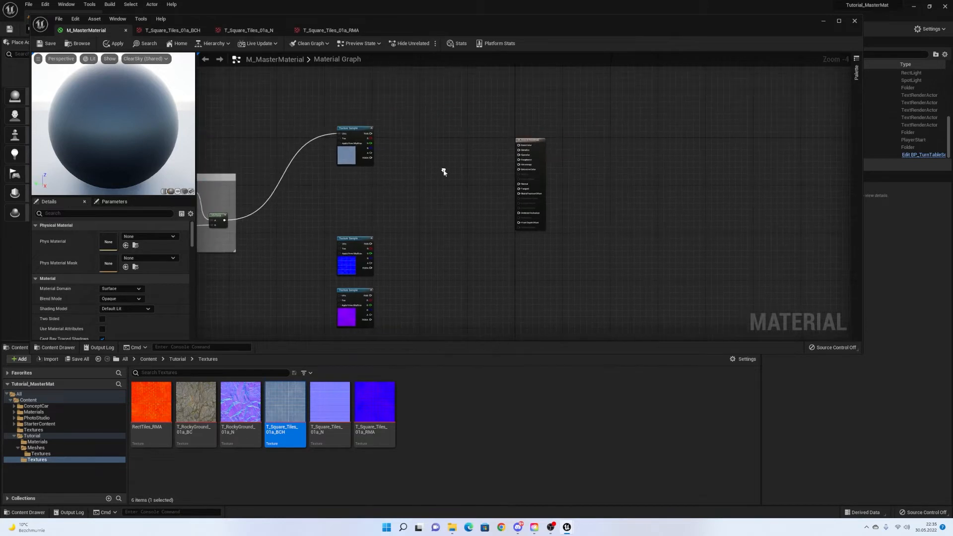
{"action": "left_click_drag", "start_coordinate": [534, 148], "coordinate": [626, 158]}
{"action": "right_click_drag", "start_coordinate": [475, 170], "coordinate": [581, 163]}
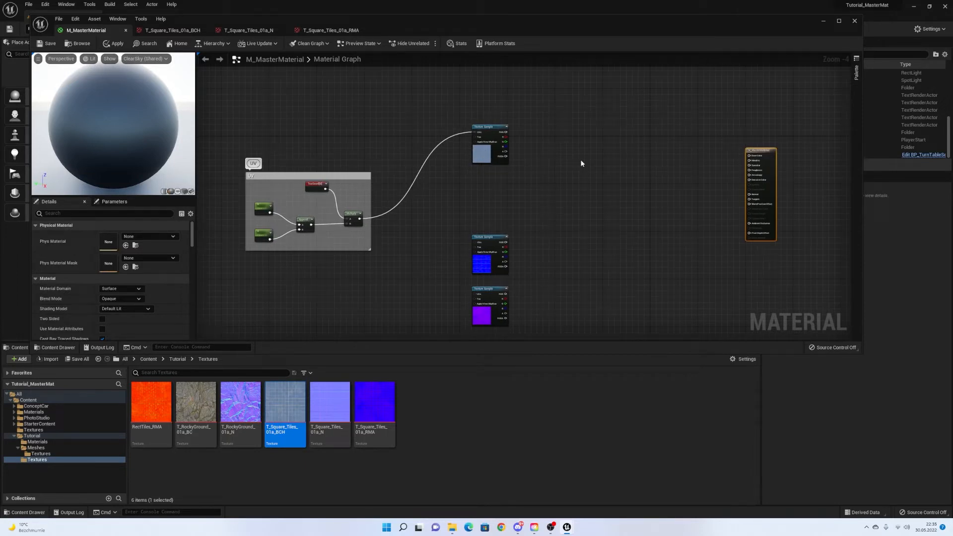
{"action": "right_click_drag", "start_coordinate": [581, 162], "coordinate": [571, 164]}
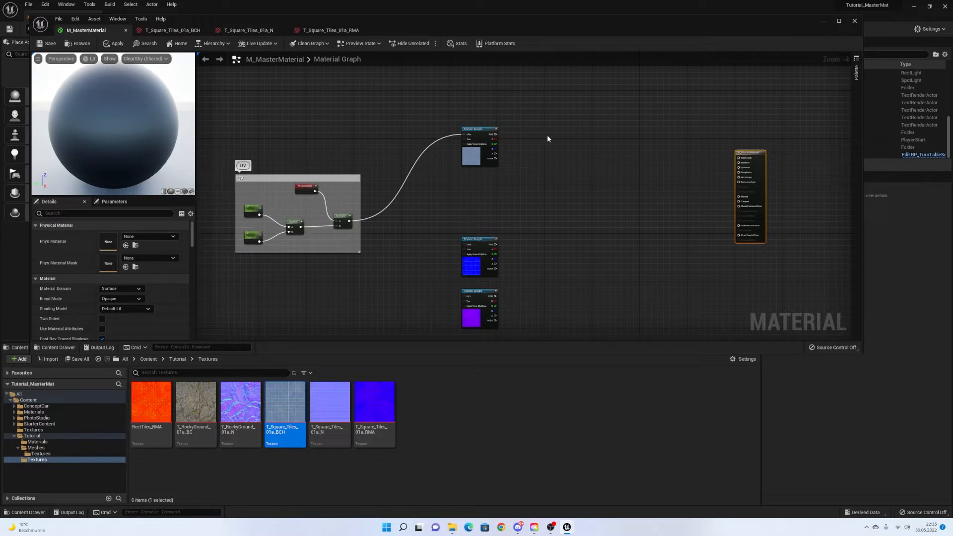
{"action": "right_click_drag", "start_coordinate": [547, 139], "coordinate": [506, 163]}
{"action": "scroll", "coordinate": [559, 118], "scroll_direction": "up", "scroll_amount": 2}
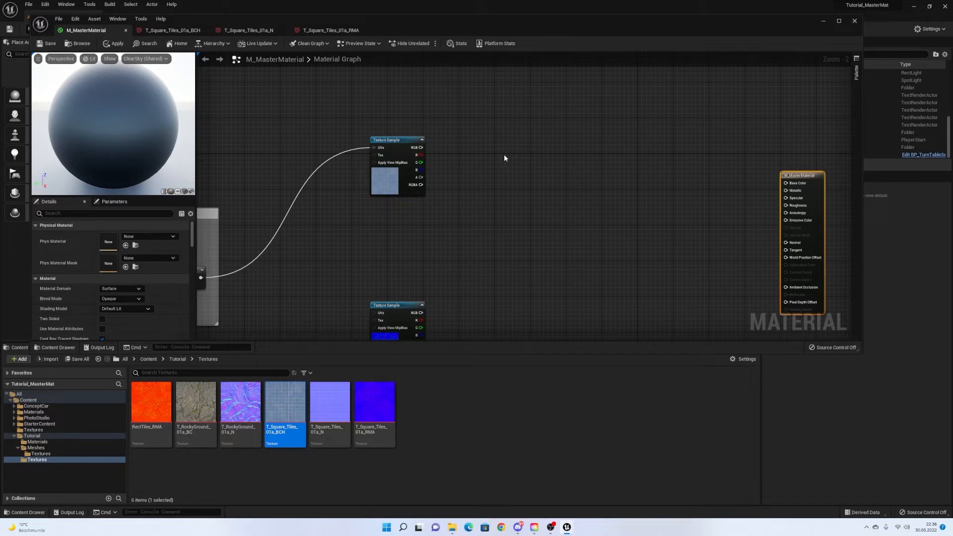
{"action": "right_click", "coordinate": [493, 156]}
Add a Desaturation node fed by the Texture Sample's RGB, with a constant node beside it.
{"action": "type", "text": "des"}
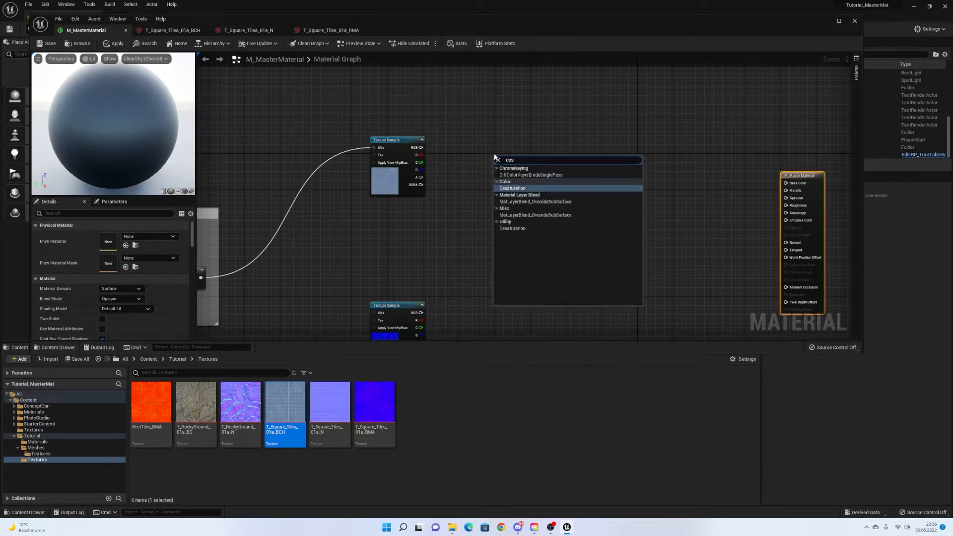
{"action": "type", "text": "ta"}
{"action": "key", "text": "BackSpace"}
{"action": "type", "text": "at"}
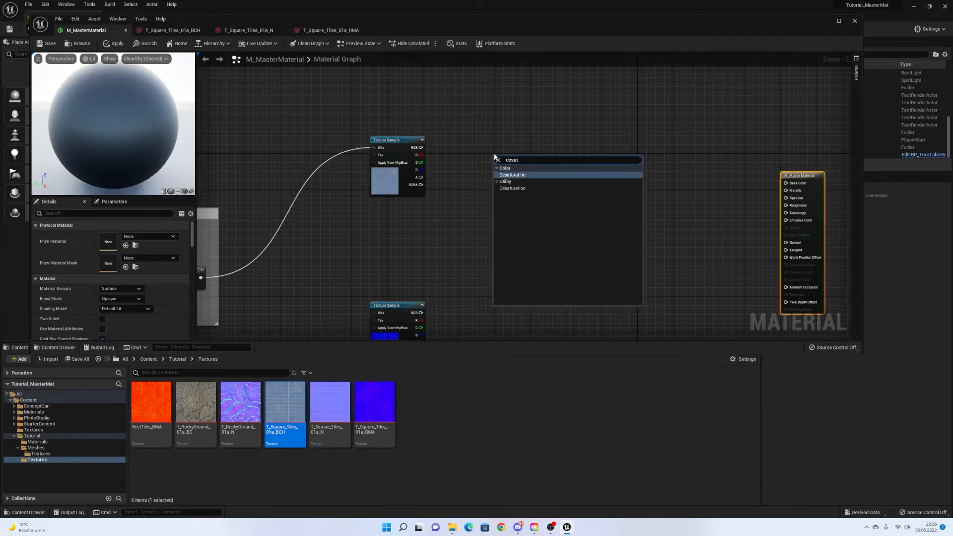
{"action": "key", "text": "Return"}
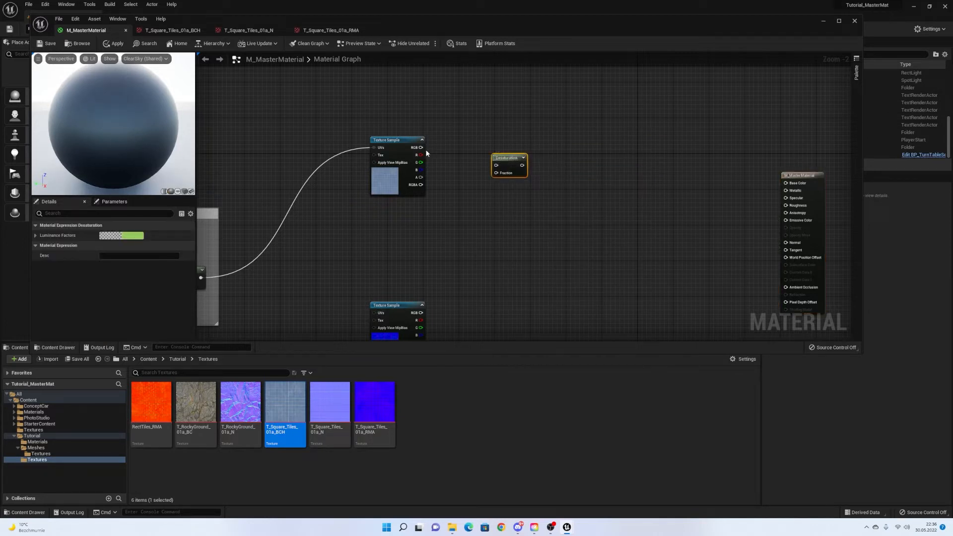
{"action": "left_click_drag", "start_coordinate": [420, 148], "coordinate": [496, 165]}
{"action": "left_click_drag", "start_coordinate": [505, 161], "coordinate": [521, 147]}
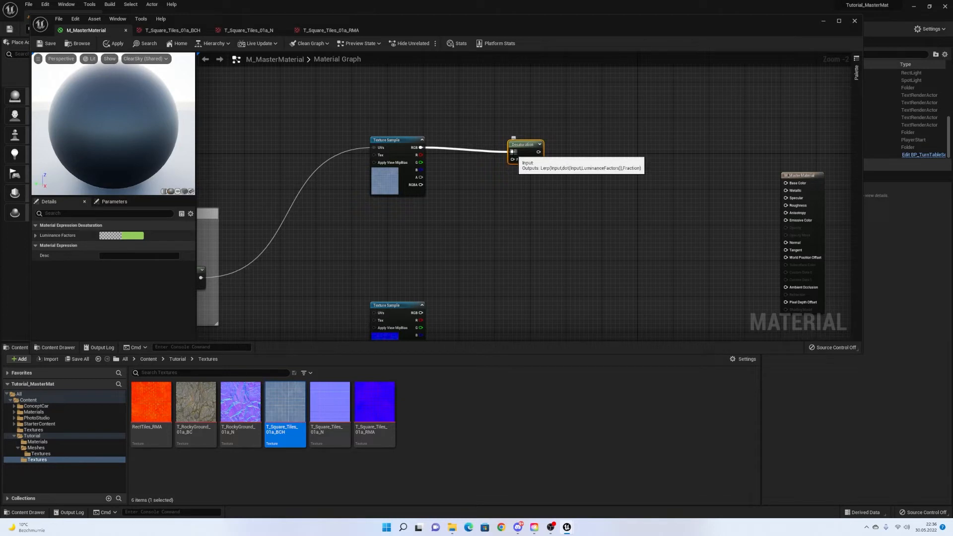
{"action": "left_click", "coordinate": [476, 183]}
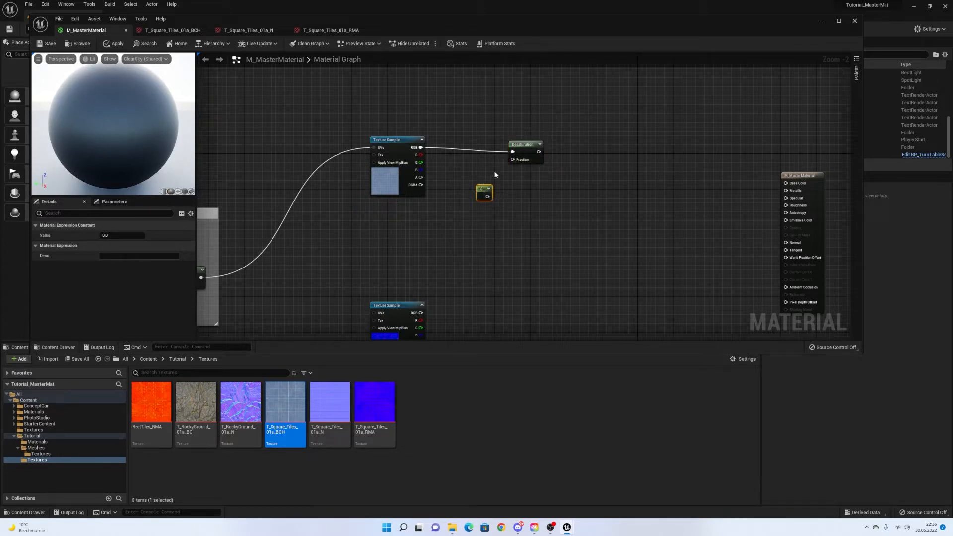
Convert the constant into a scalar parameter named Base Colour Desaturation.
{"action": "right_click", "coordinate": [483, 191]}
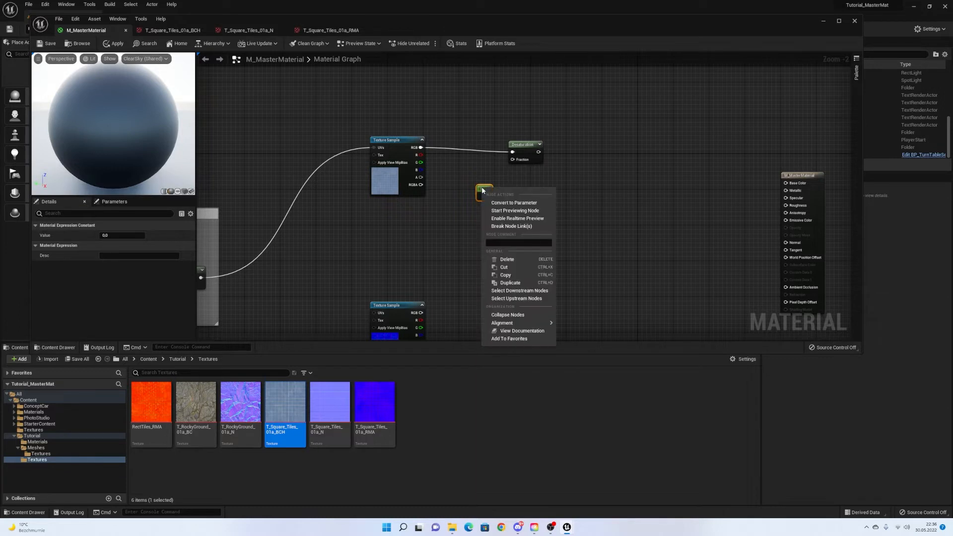
{"action": "left_click", "coordinate": [528, 203]}
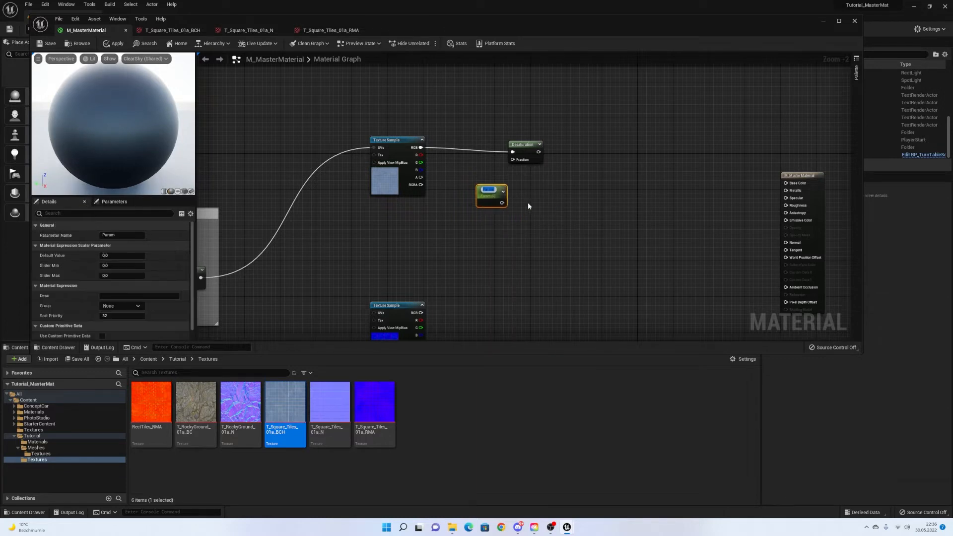
{"action": "type", "text": "D"}
{"action": "type", "text": "ase Col"}
{"action": "type", "text": "our De"}
{"action": "type", "text": "satu"}
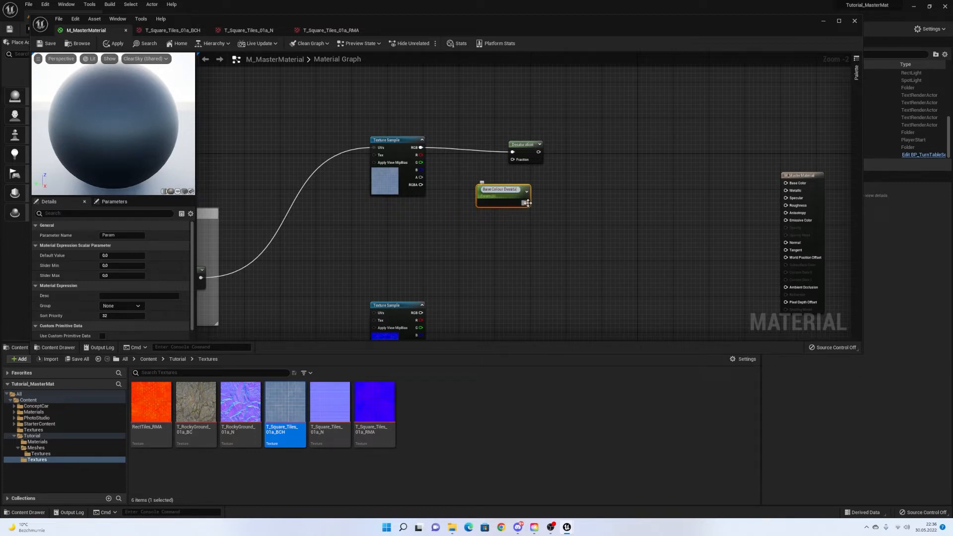
{"action": "type", "text": "ration"}
{"action": "key", "text": "Return"}
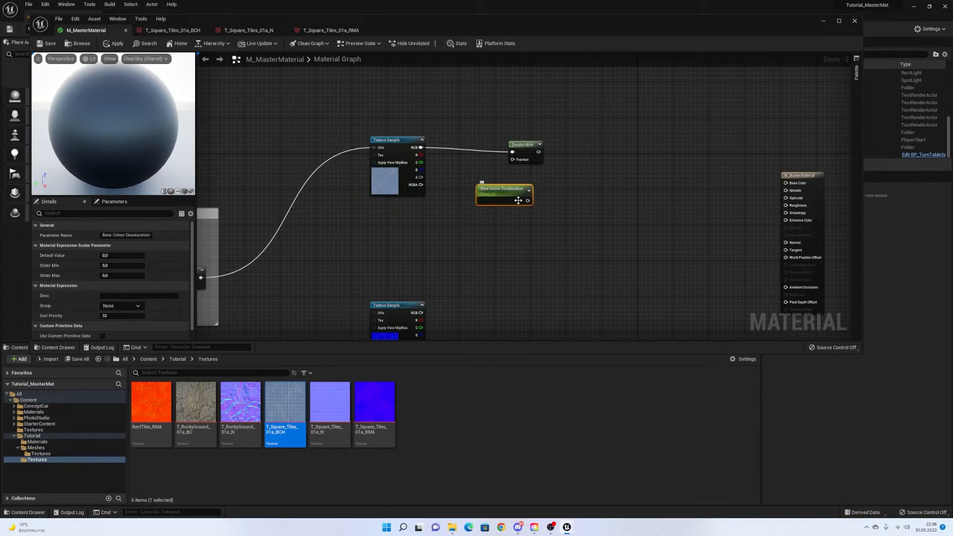
{"action": "left_click_drag", "start_coordinate": [512, 198], "coordinate": [490, 198]}
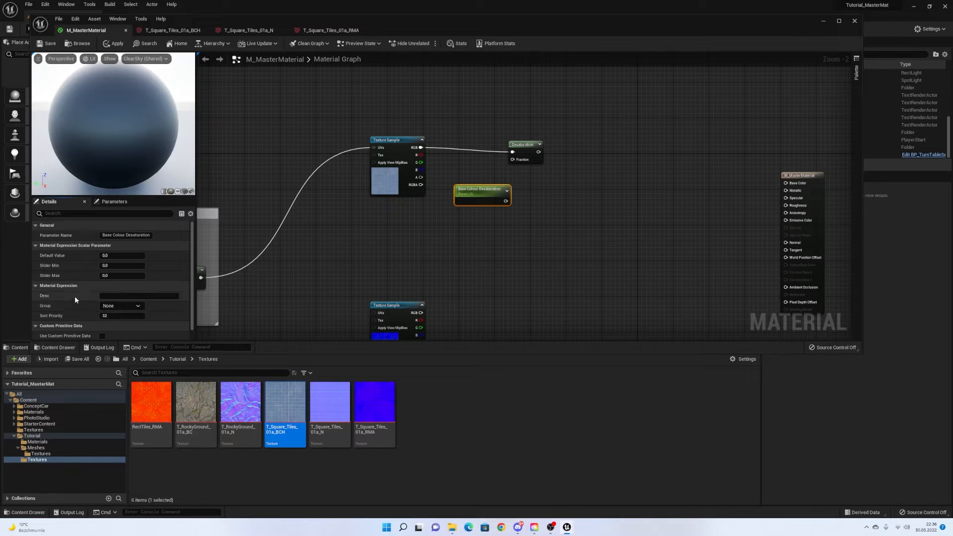
Put it in the Base Colour group and wire it into Desaturation's Fraction input.
{"action": "left_click", "coordinate": [124, 306]}
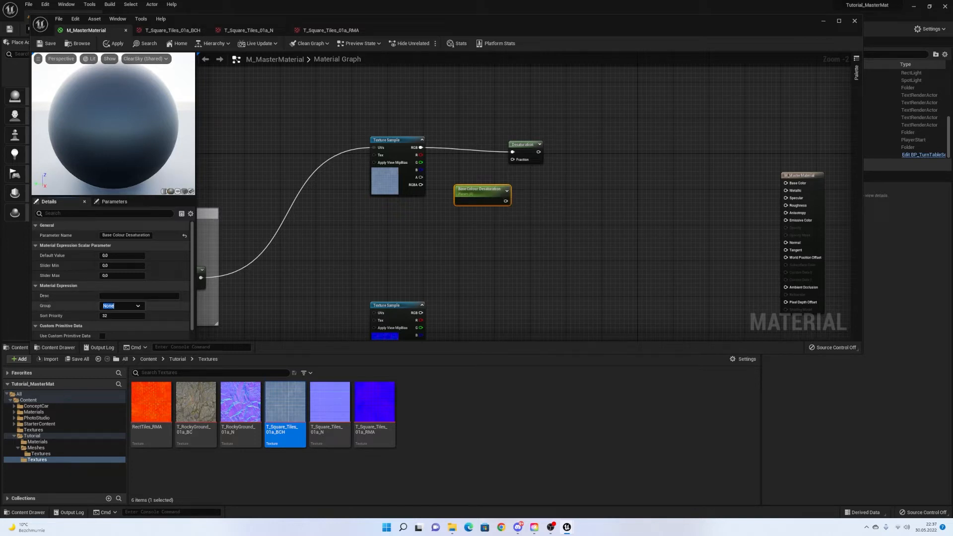
{"action": "type", "text": "Base Colour"}
{"action": "left_click", "coordinate": [422, 223]}
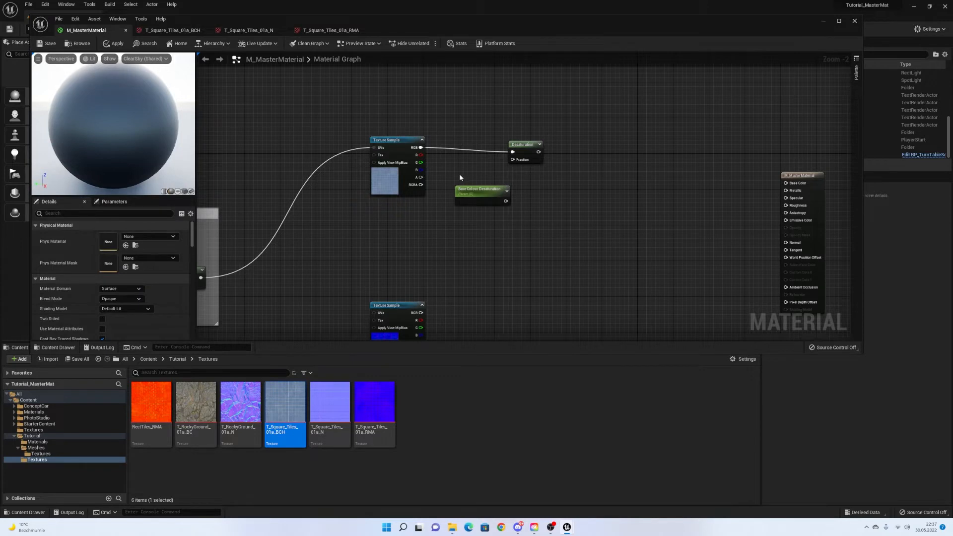
{"action": "right_click_drag", "start_coordinate": [460, 175], "coordinate": [445, 181]}
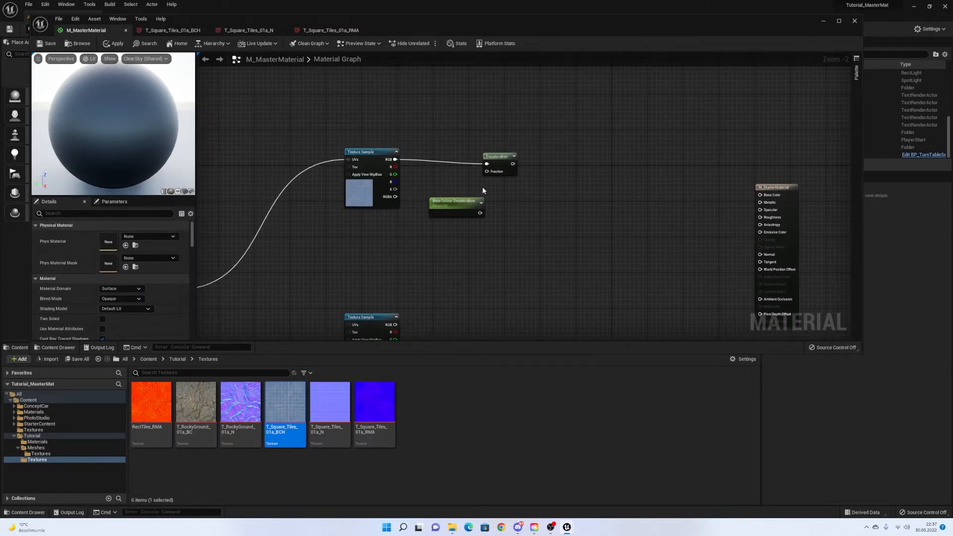
{"action": "left_click_drag", "start_coordinate": [485, 214], "coordinate": [513, 152]}
{"action": "left_click", "coordinate": [479, 219]}
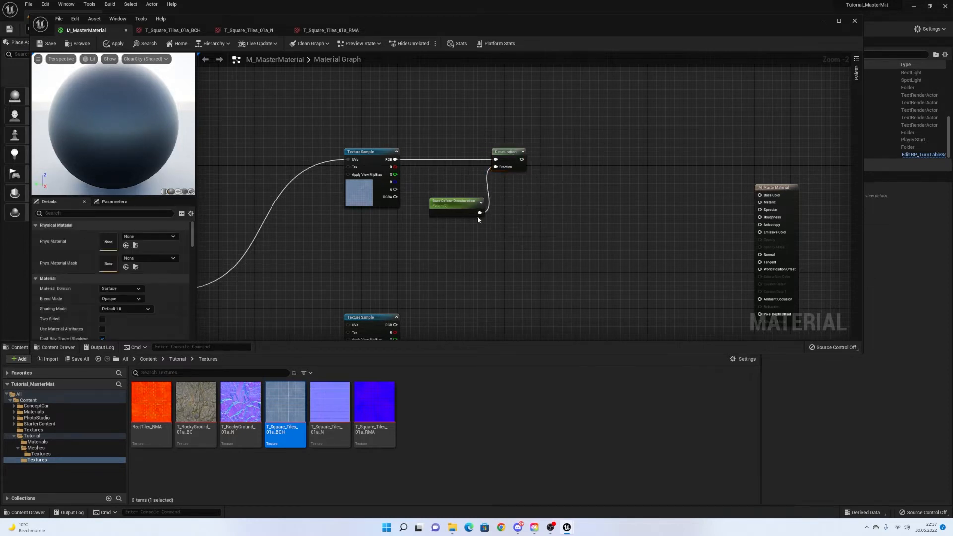
{"action": "right_click_drag", "start_coordinate": [408, 224], "coordinate": [461, 228]}
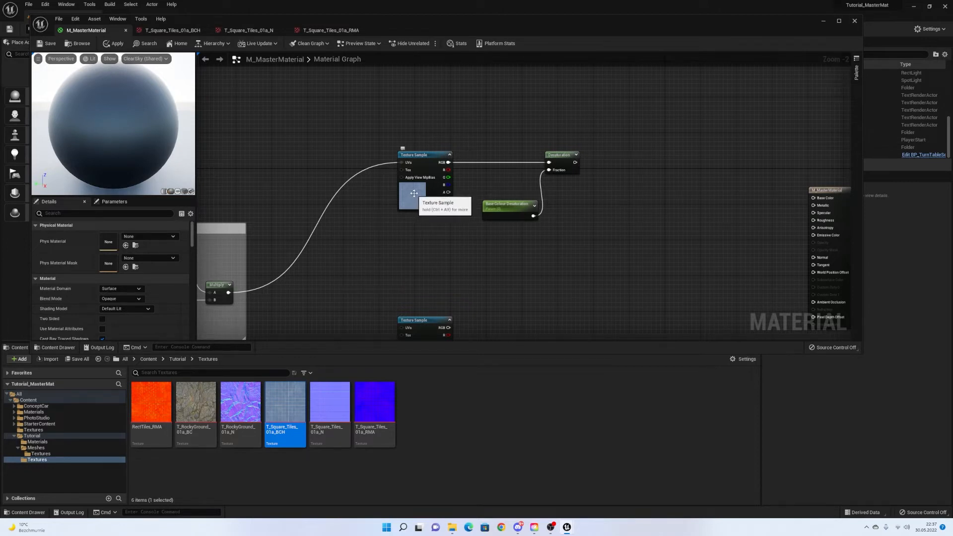
Convert the top Texture Sample into a texture parameter named Base Colour.
{"action": "left_click", "coordinate": [430, 194]}
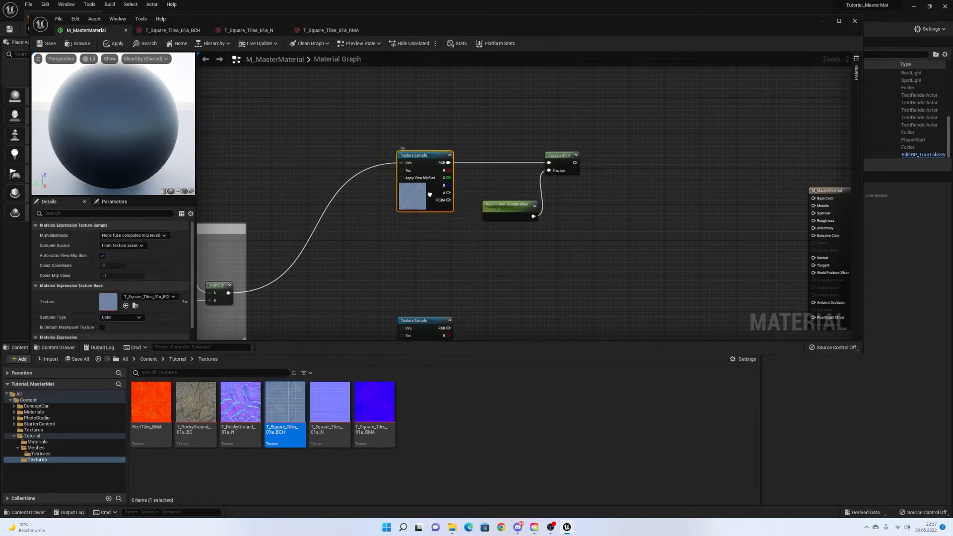
{"action": "right_click", "coordinate": [430, 194]}
{"action": "left_click", "coordinate": [471, 226]}
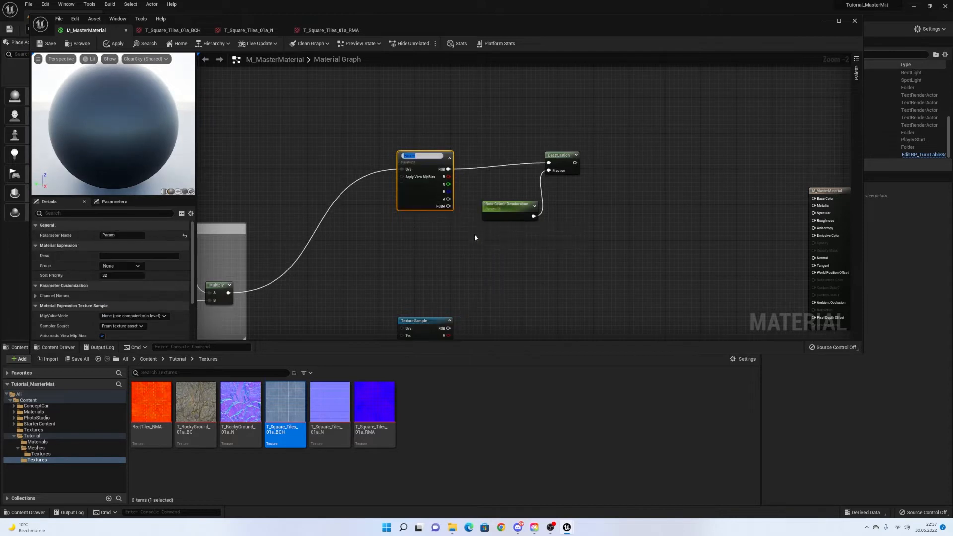
{"action": "type", "text": "B"}
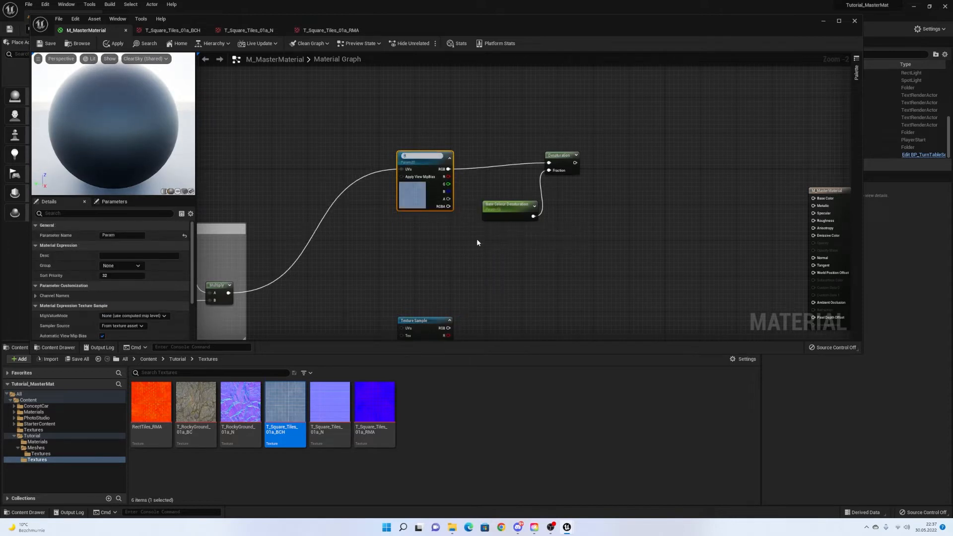
{"action": "type", "text": "ase Colour"}
{"action": "key", "text": "Return"}
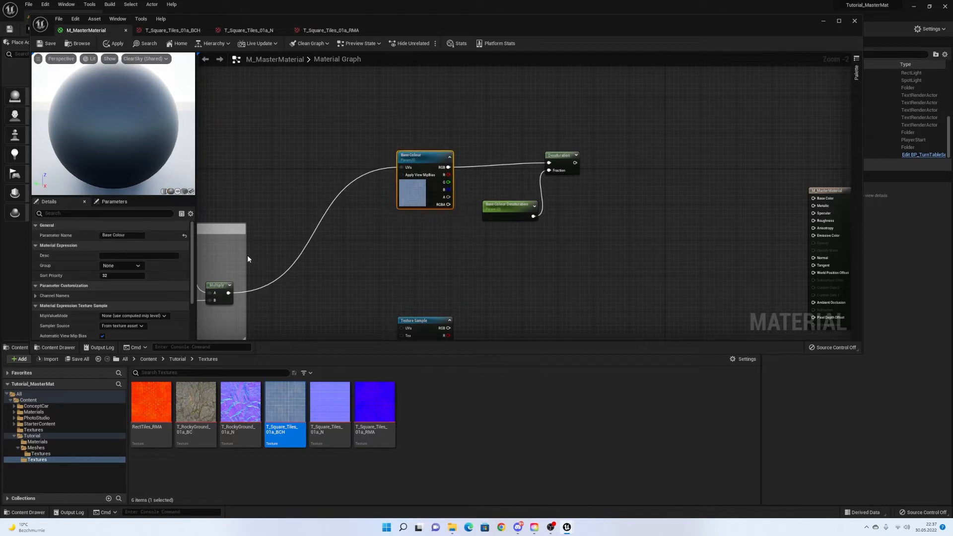
Assign the Base Colour texture parameter to the Base Colour group.
{"action": "left_click", "coordinate": [144, 267]}
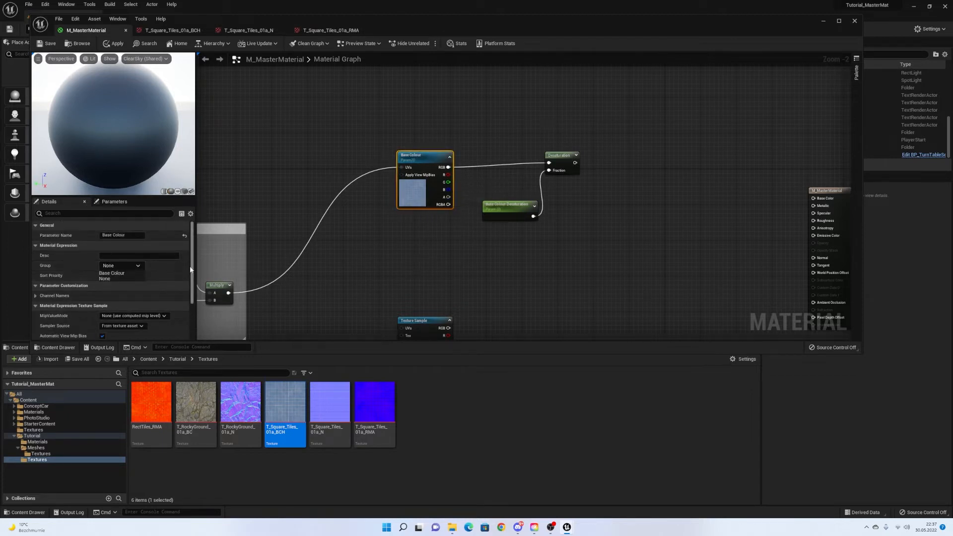
{"action": "left_click", "coordinate": [116, 272]}
{"action": "right_click_drag", "start_coordinate": [415, 222], "coordinate": [377, 183]}
{"action": "left_click_drag", "start_coordinate": [461, 166], "coordinate": [461, 170]}
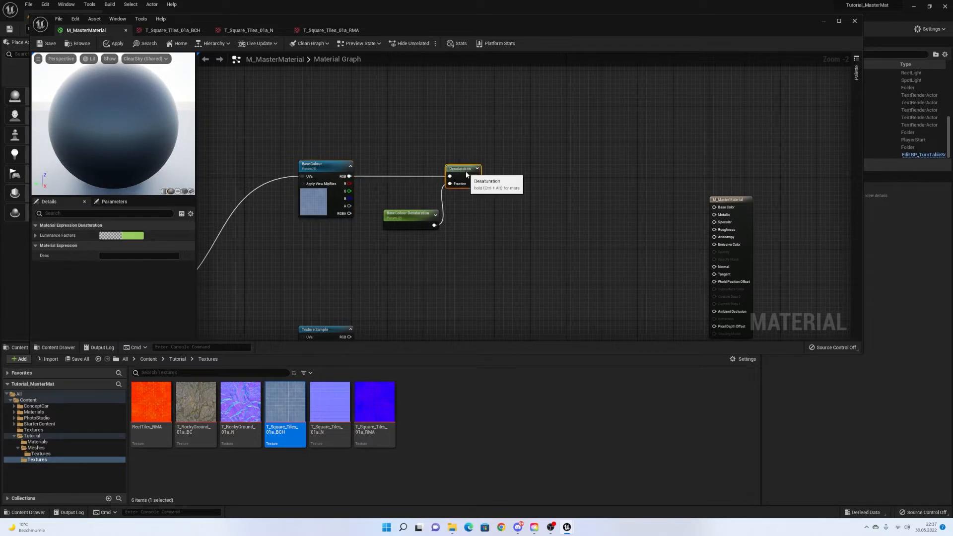
{"action": "right_click_drag", "start_coordinate": [499, 187], "coordinate": [439, 177]}
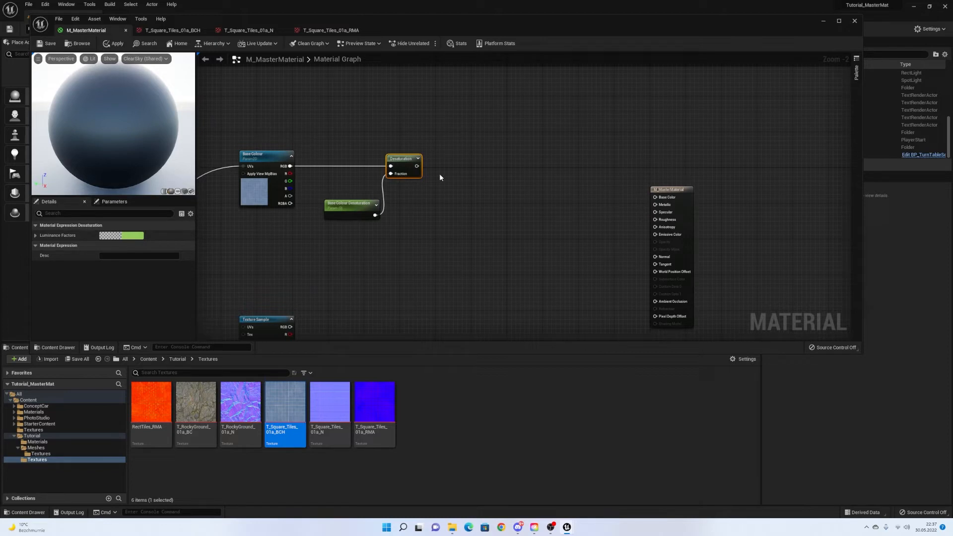
{"action": "right_click_drag", "start_coordinate": [440, 177], "coordinate": [401, 176]}
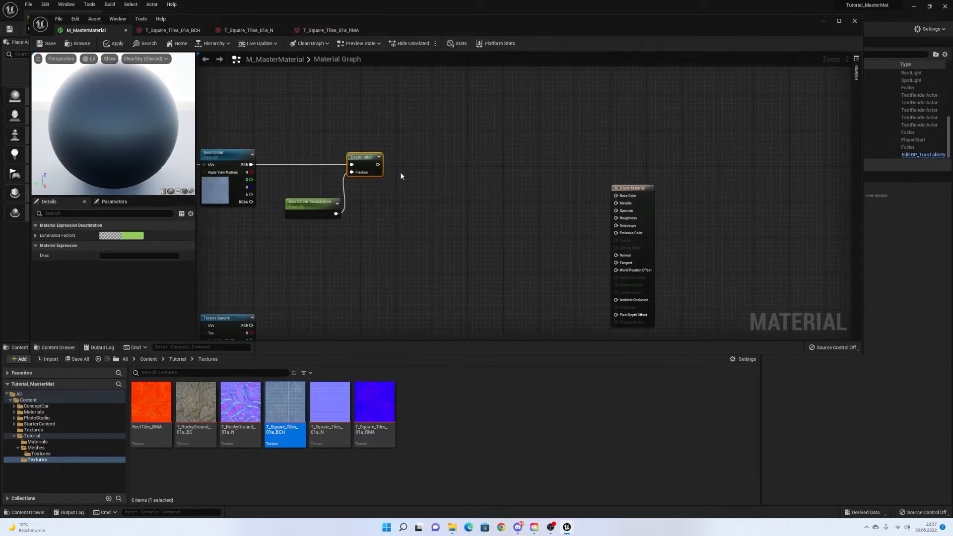
Add a Multiply node and feed the desaturated colour into its A input.
{"action": "right_click", "coordinate": [448, 162]}
{"action": "left_click", "coordinate": [444, 165]}
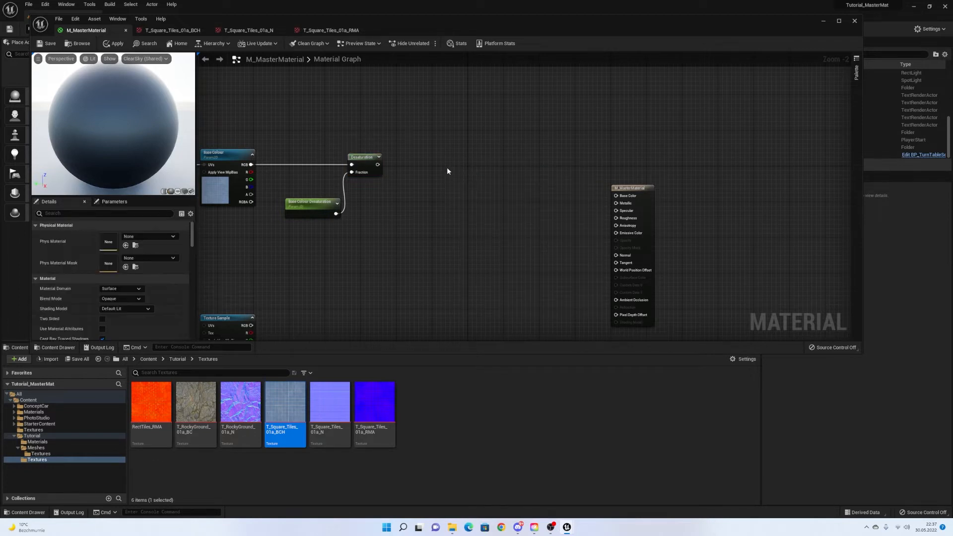
{"action": "left_click", "coordinate": [447, 167]}
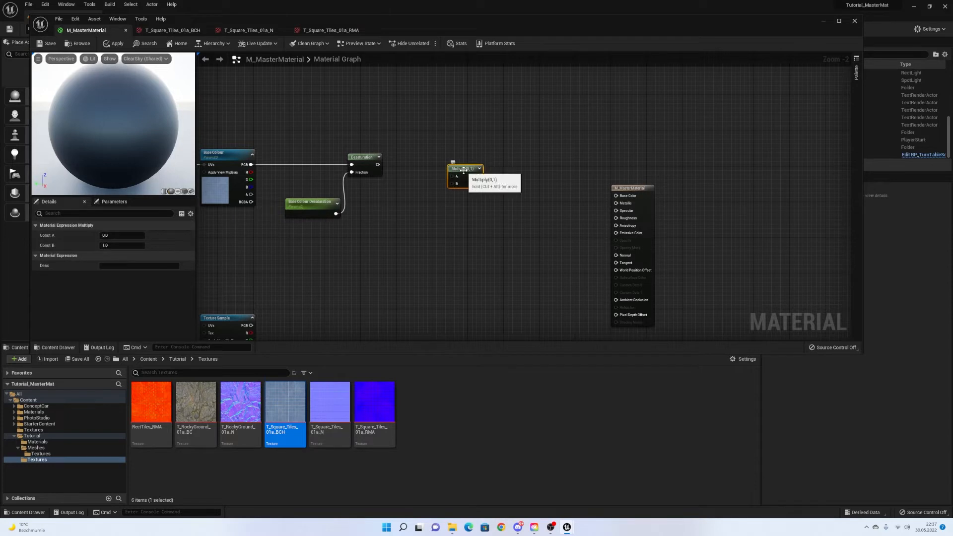
{"action": "key", "text": "Delete"}
{"action": "right_click", "coordinate": [441, 163]}
{"action": "type", "text": "m"}
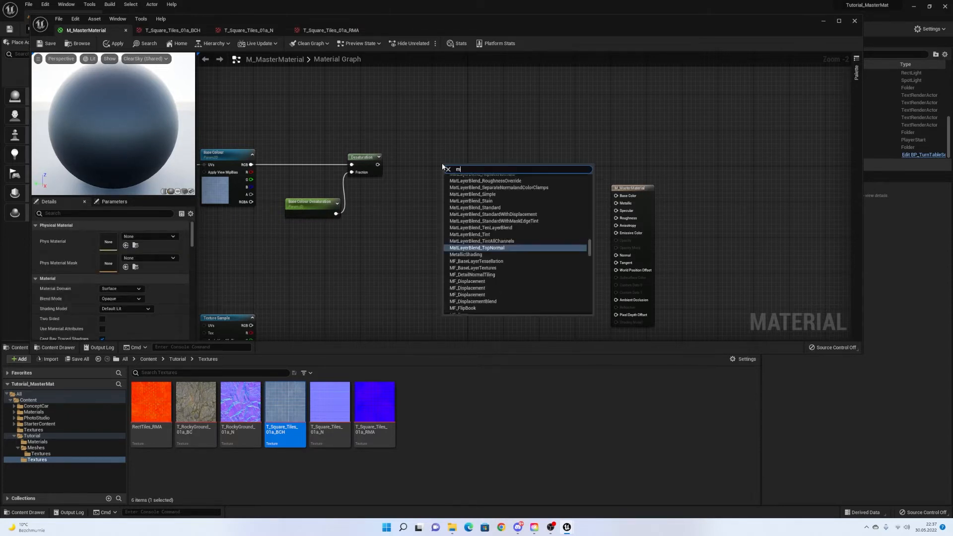
{"action": "type", "text": "ulti"}
{"action": "key", "text": "Return"}
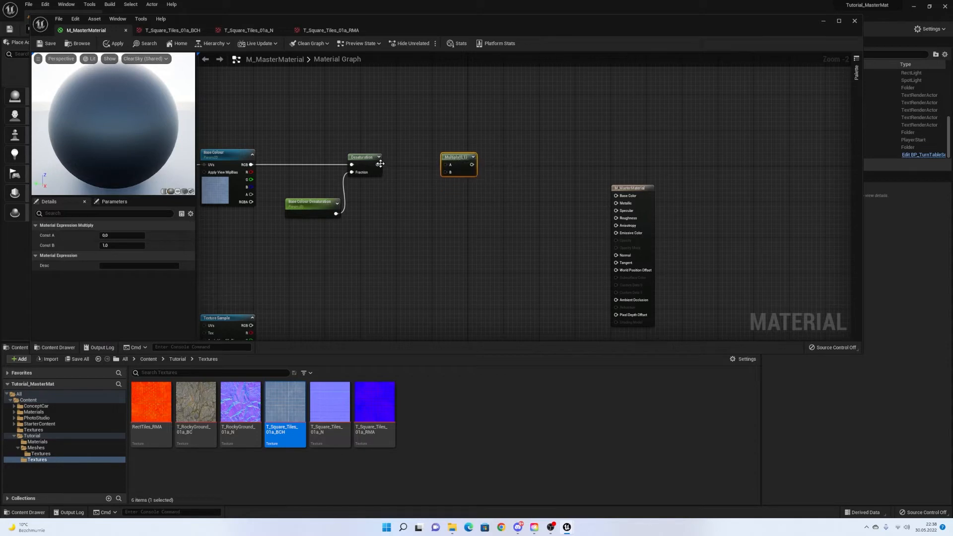
{"action": "left_click_drag", "start_coordinate": [378, 164], "coordinate": [445, 164]}
Create a scalar parameter named Base Colour Intensity from a new constant.
{"action": "left_click", "coordinate": [405, 207]}
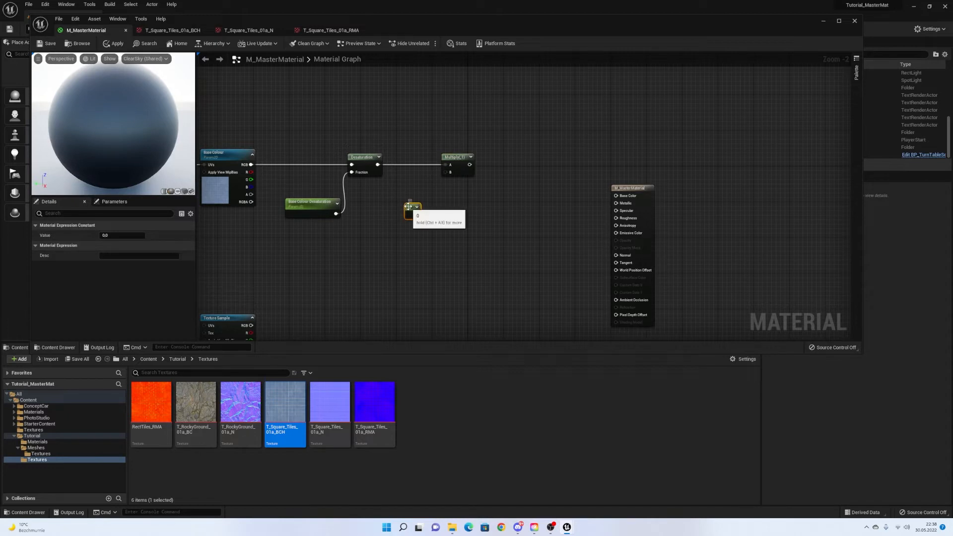
{"action": "right_click", "coordinate": [413, 211]}
{"action": "left_click", "coordinate": [444, 223]}
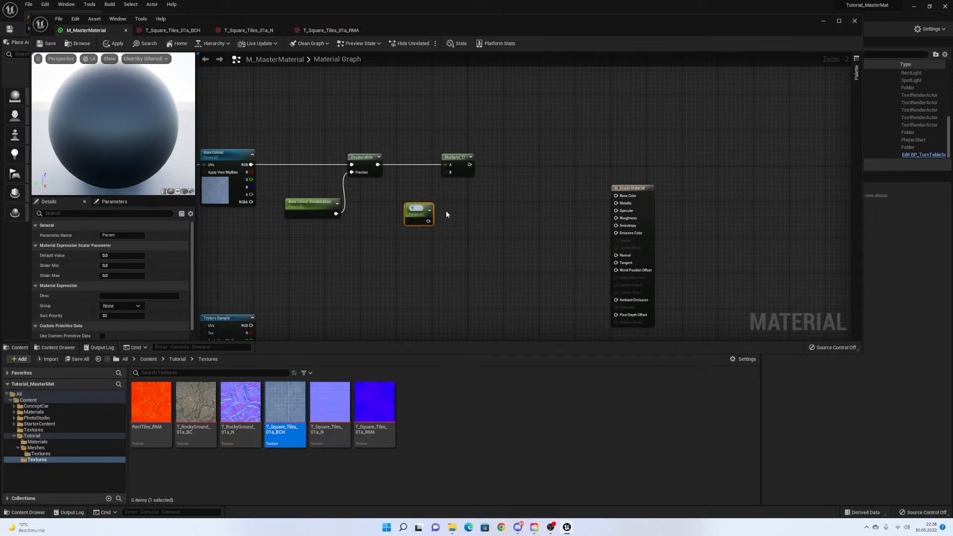
{"action": "type", "text": "Base Colour Intensity"}
{"action": "key", "text": "Return"}
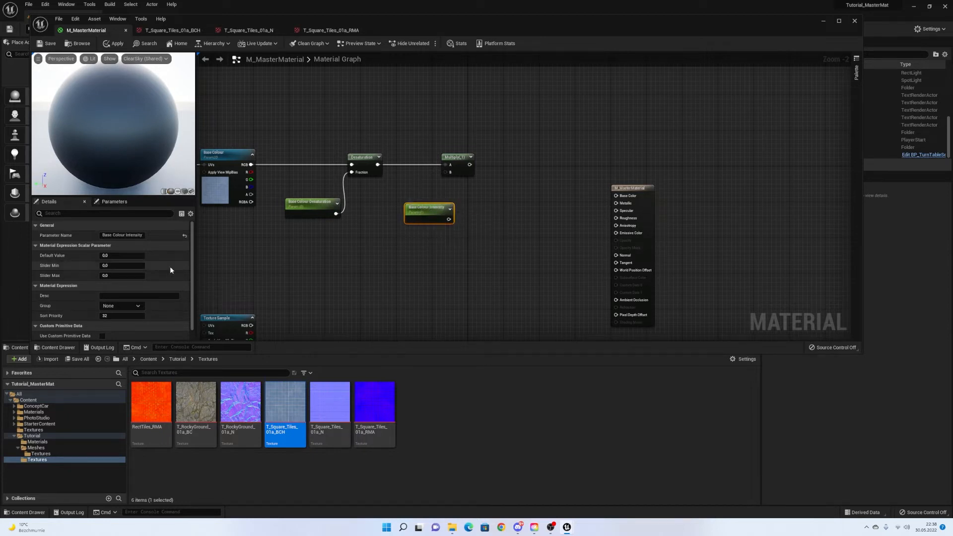
Give Base Colour Intensity default 1, the Base Colour group, and wire it into Multiply's B.
{"action": "left_click", "coordinate": [114, 255]}
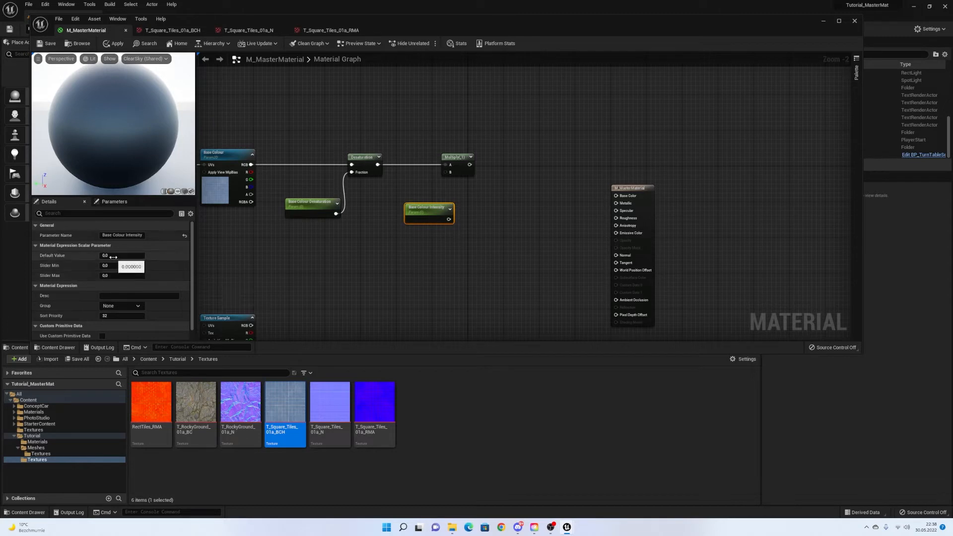
{"action": "type", "text": "1"}
{"action": "left_click", "coordinate": [397, 252]}
{"action": "left_click_drag", "start_coordinate": [424, 218], "coordinate": [446, 172]}
{"action": "left_click", "coordinate": [134, 306]}
{"action": "left_click", "coordinate": [129, 321]}
{"action": "left_click", "coordinate": [447, 213]}
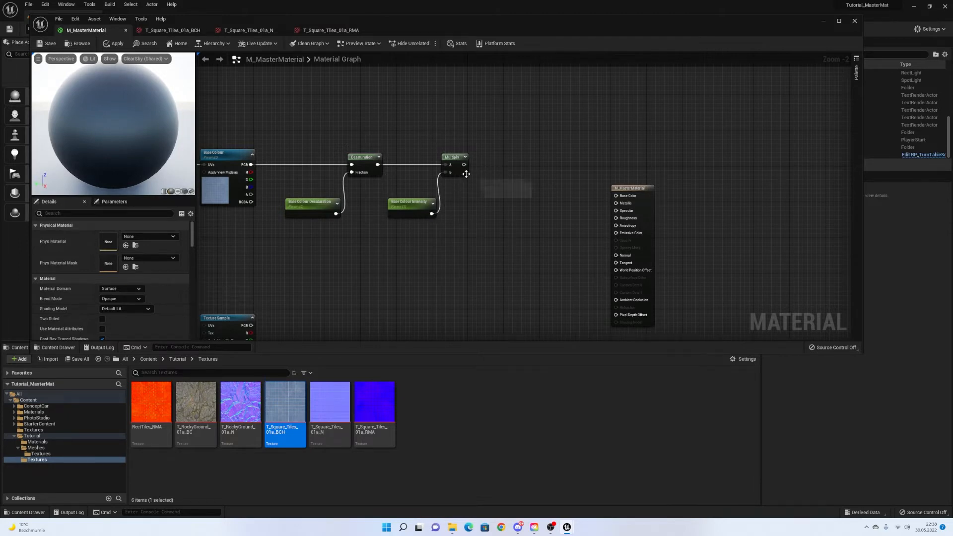
{"action": "right_click_drag", "start_coordinate": [486, 172], "coordinate": [410, 174]}
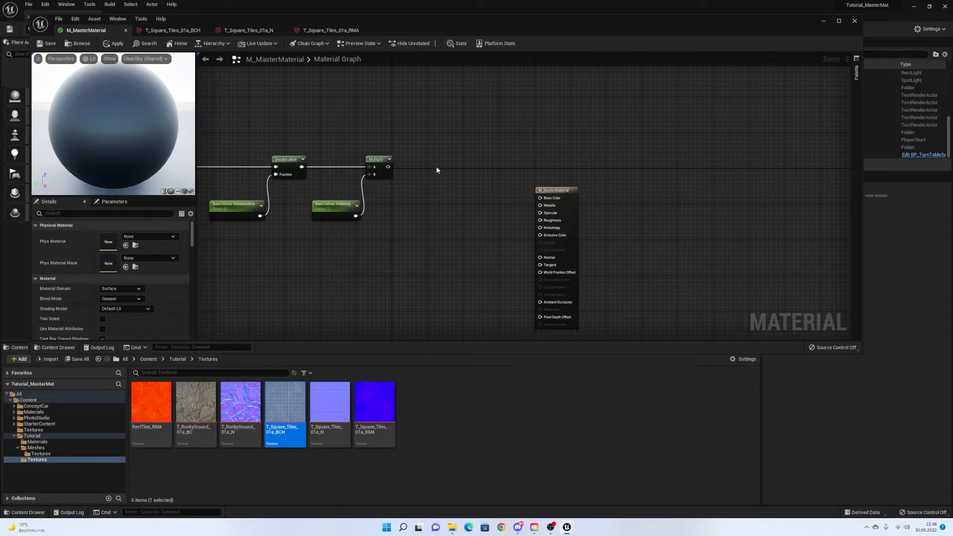
Add a Power node and feed the Multiply result into its Base input.
{"action": "right_click", "coordinate": [430, 166]}
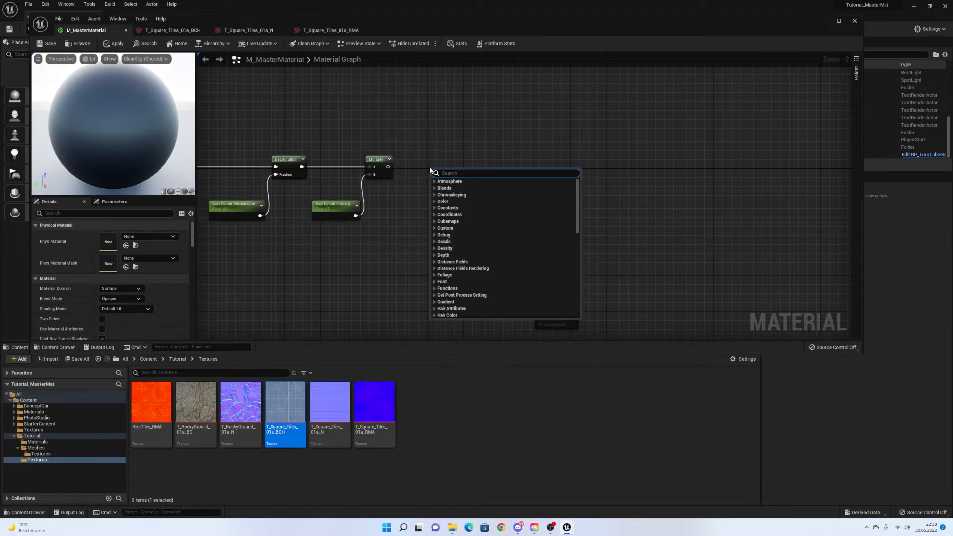
{"action": "type", "text": "power"}
{"action": "key", "text": "Return"}
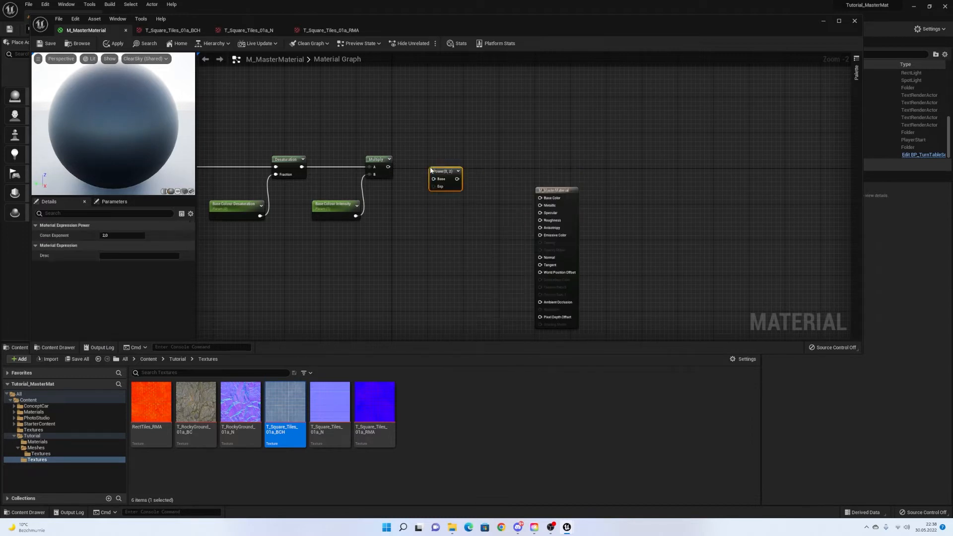
{"action": "left_click_drag", "start_coordinate": [448, 173], "coordinate": [465, 163]}
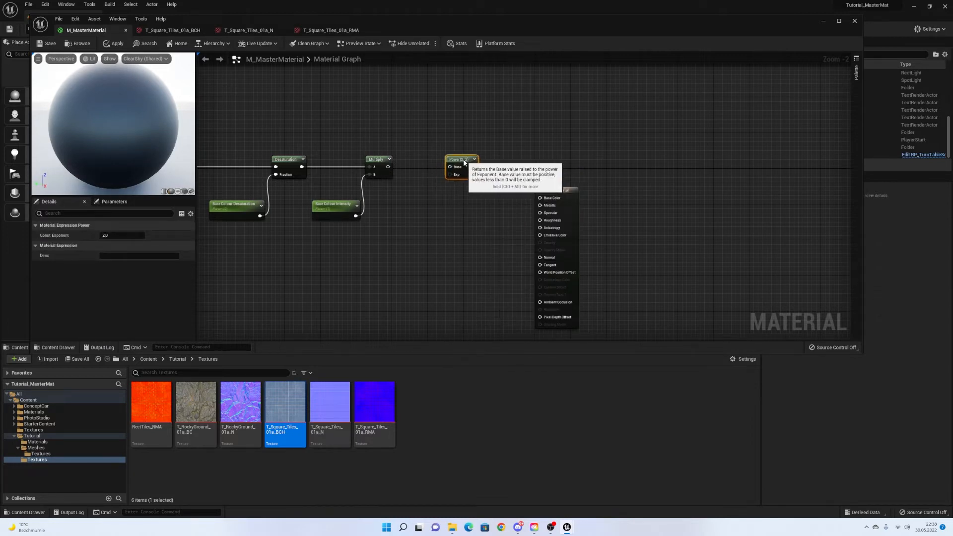
{"action": "left_click_drag", "start_coordinate": [388, 166], "coordinate": [450, 170]}
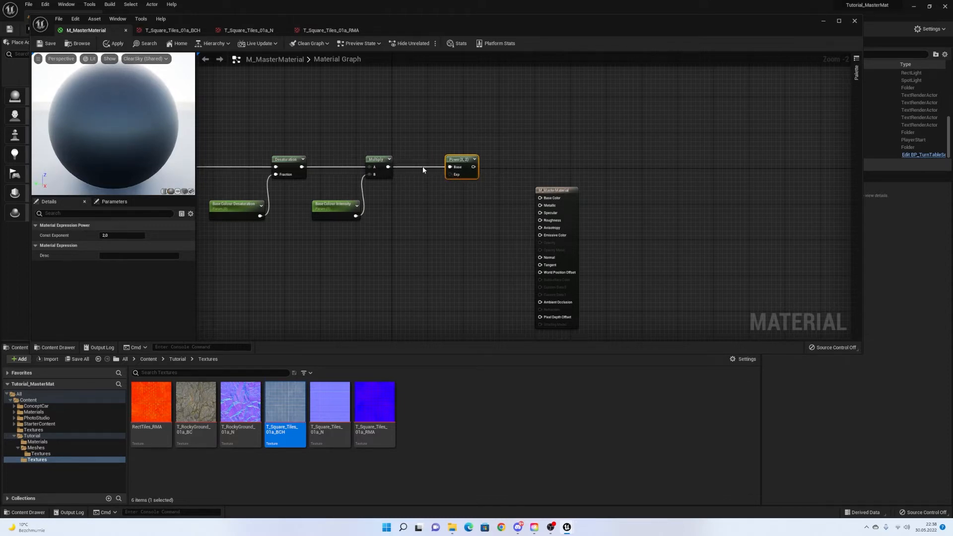
Create a scalar parameter named Base Colour Contrast from a new constant.
{"action": "right_click", "coordinate": [411, 212]}
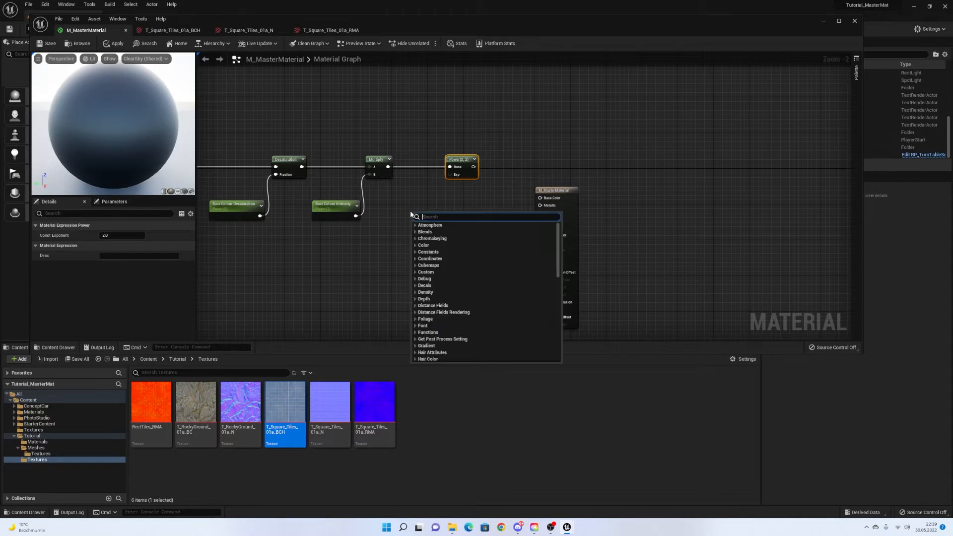
{"action": "left_click", "coordinate": [409, 209]}
{"action": "key", "text": "1"}
{"action": "left_click", "coordinate": [414, 205]}
{"action": "right_click", "coordinate": [418, 210]}
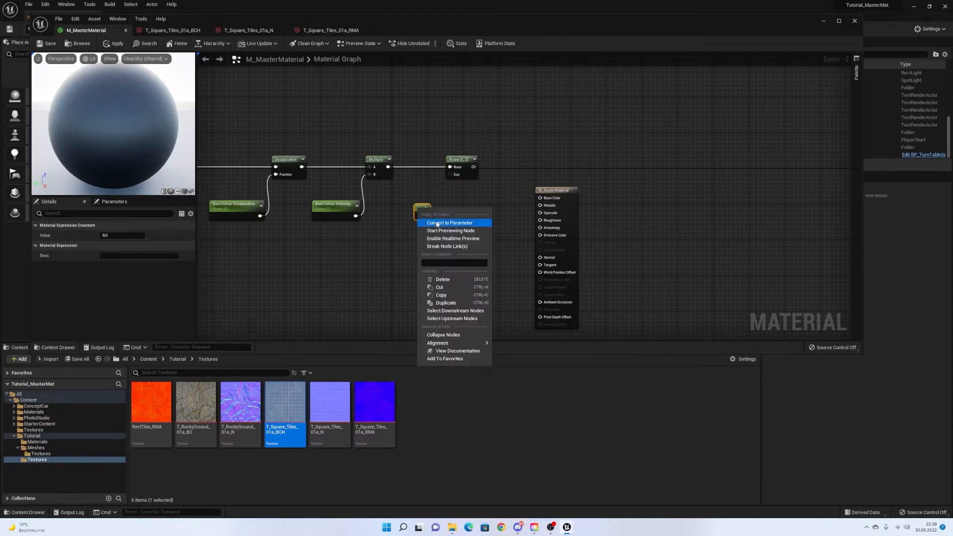
{"action": "left_click", "coordinate": [449, 221]}
{"action": "type", "text": "D"}
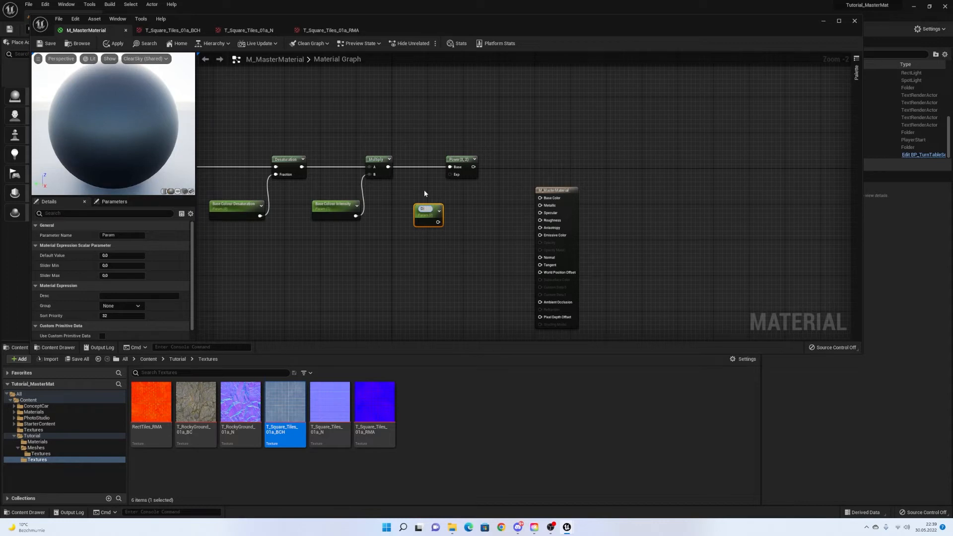
{"action": "type", "text": "Base Colour Contrast"}
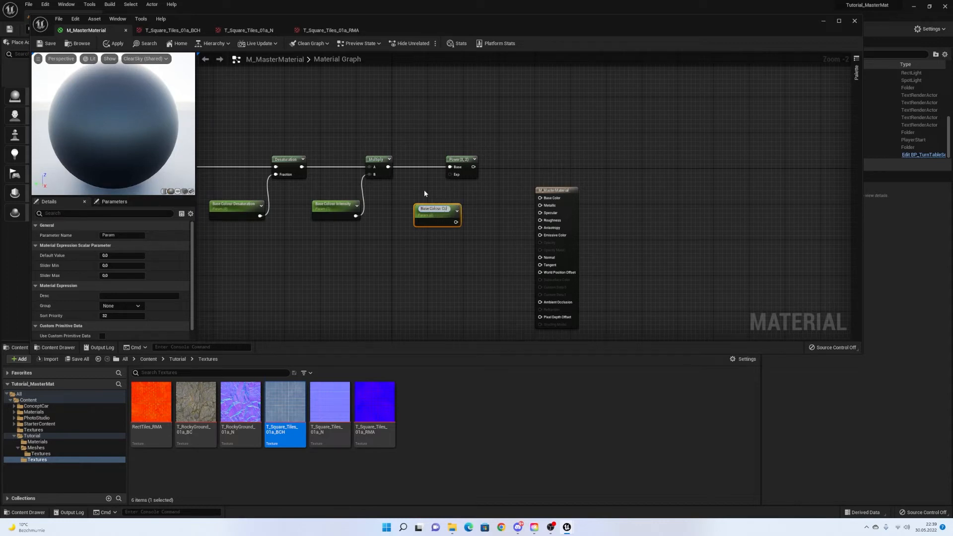
{"action": "key", "text": "Return"}
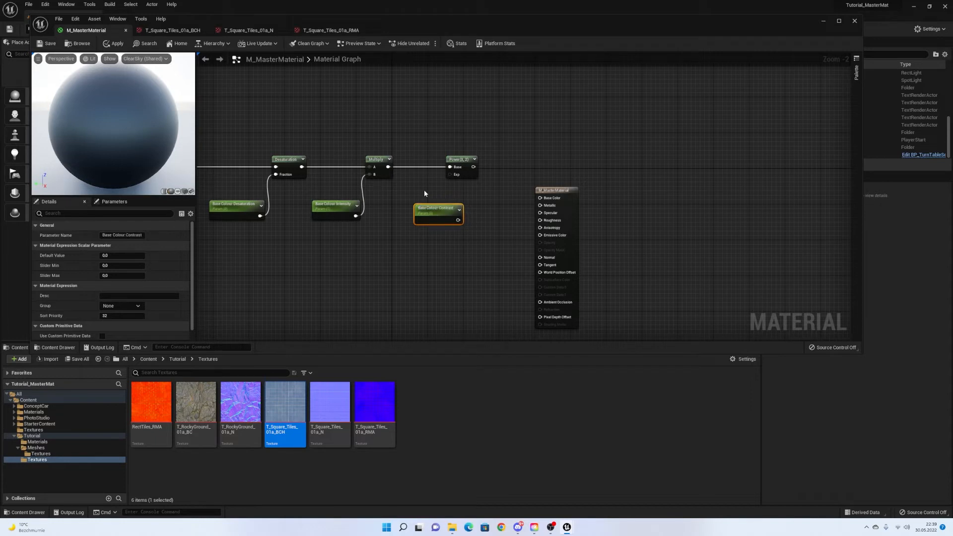
Put Base Colour Contrast in the Base Colour group and place it beside the Power node.
{"action": "left_click", "coordinate": [288, 268]}
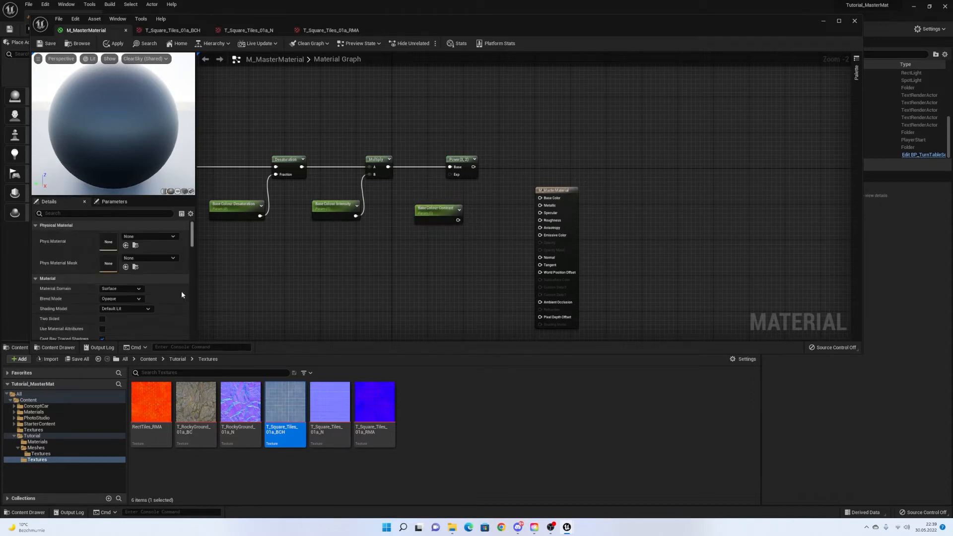
{"action": "left_click", "coordinate": [416, 210]}
{"action": "left_click", "coordinate": [134, 306]}
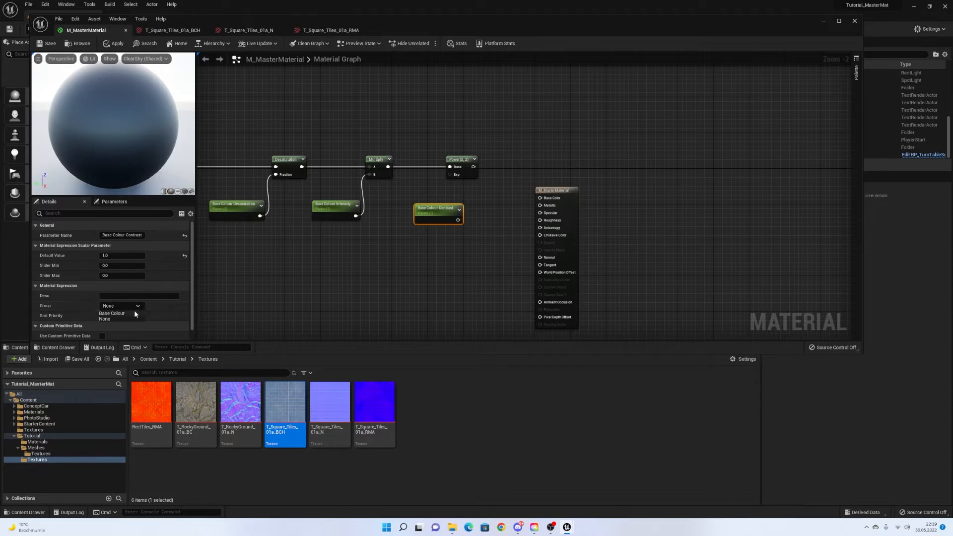
{"action": "left_click", "coordinate": [134, 313]}
{"action": "left_click_drag", "start_coordinate": [427, 209], "coordinate": [450, 175]}
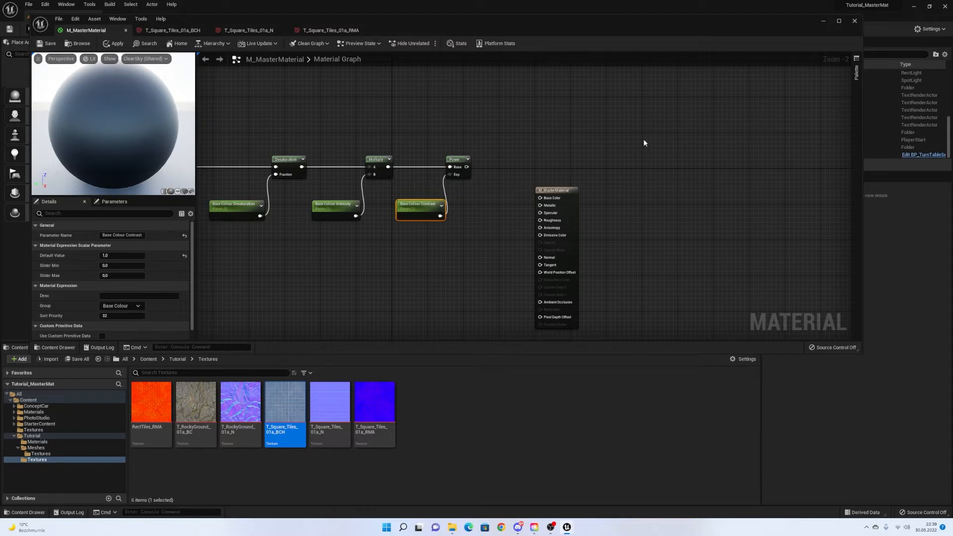
Move the material output node further right of the node chain.
{"action": "right_click_drag", "start_coordinate": [420, 155], "coordinate": [579, 149]}
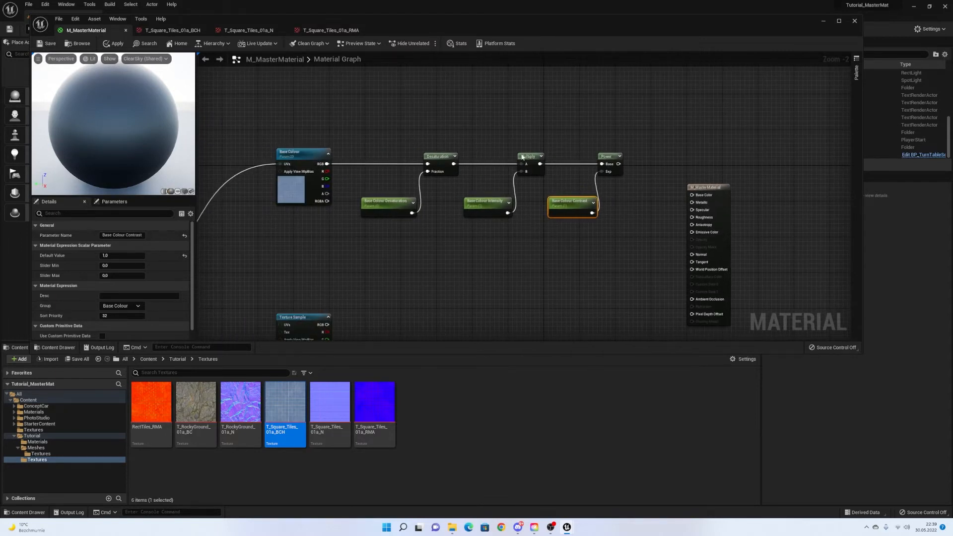
{"action": "right_click_drag", "start_coordinate": [664, 158], "coordinate": [536, 118]}
{"action": "left_click_drag", "start_coordinate": [575, 147], "coordinate": [664, 158]}
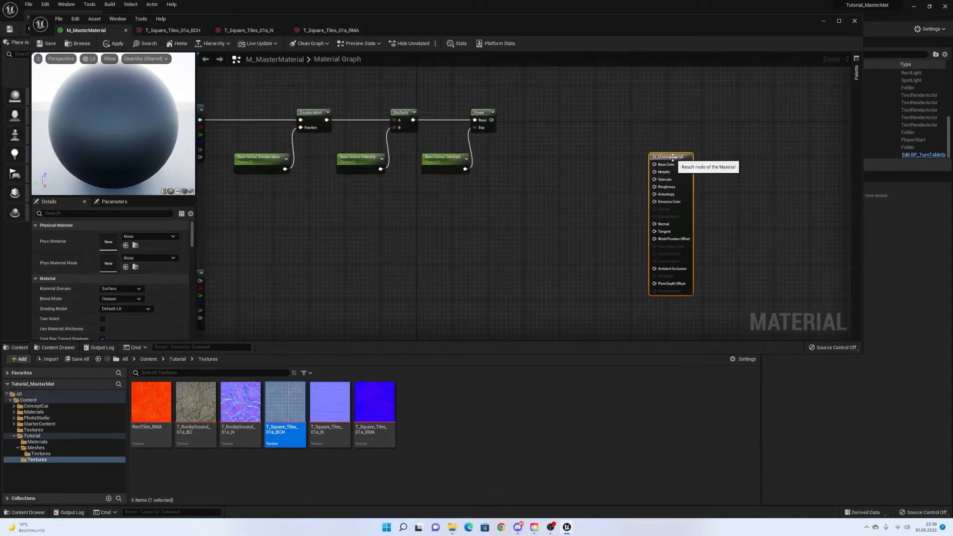
{"action": "right_click_drag", "start_coordinate": [507, 128], "coordinate": [613, 148]}
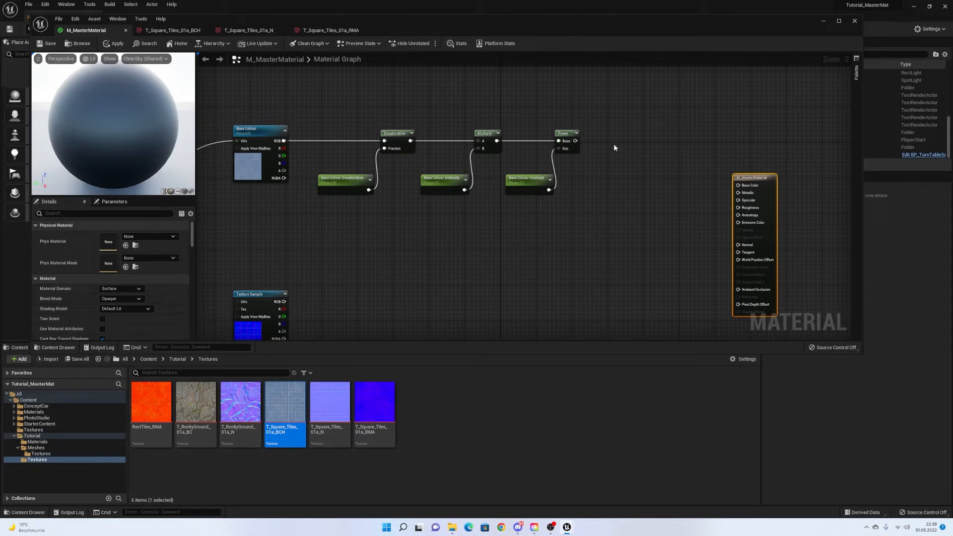
{"action": "right_click_drag", "start_coordinate": [623, 149], "coordinate": [602, 169]}
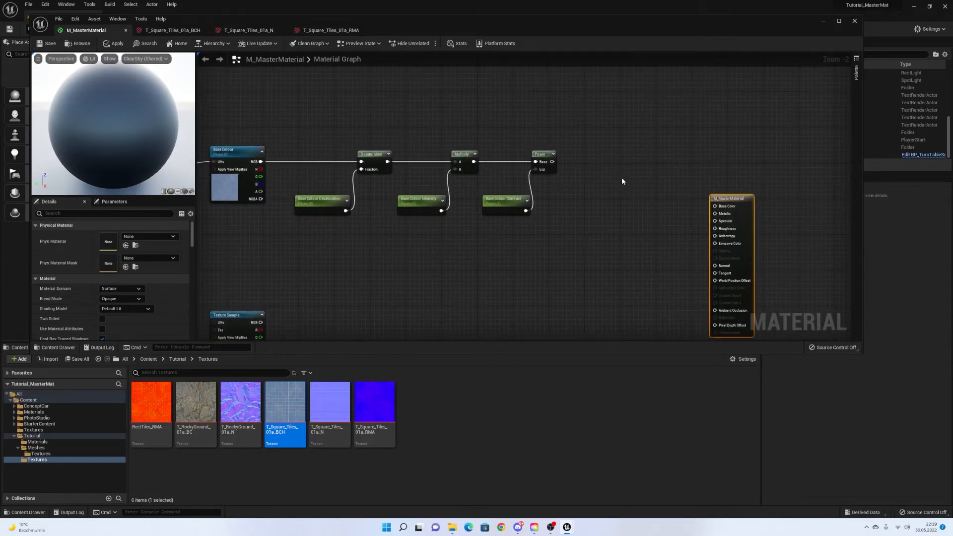
{"action": "right_click_drag", "start_coordinate": [620, 177], "coordinate": [610, 157]}
Add a Multiply fed by the Power result, with a colour constant below it.
{"action": "left_click", "coordinate": [610, 156]}
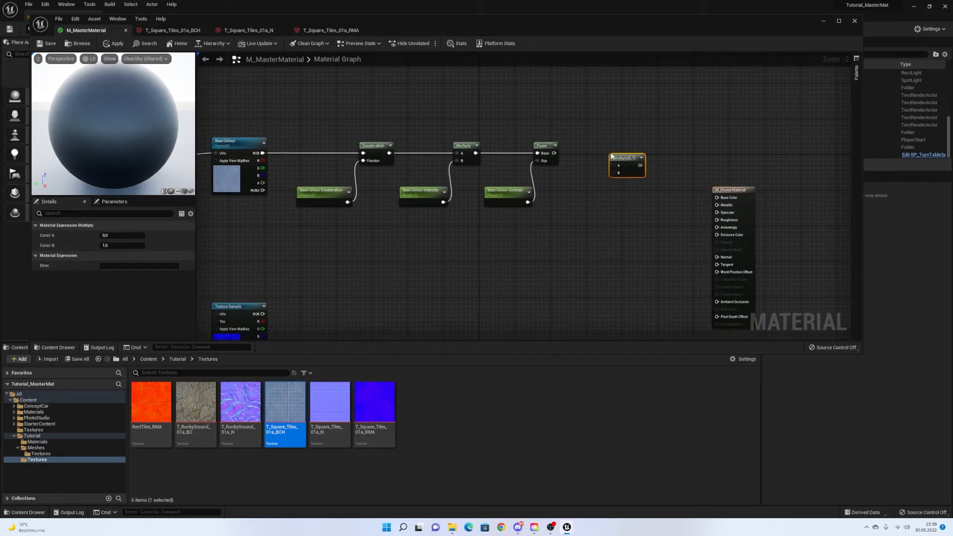
{"action": "left_click_drag", "start_coordinate": [554, 154], "coordinate": [621, 151]}
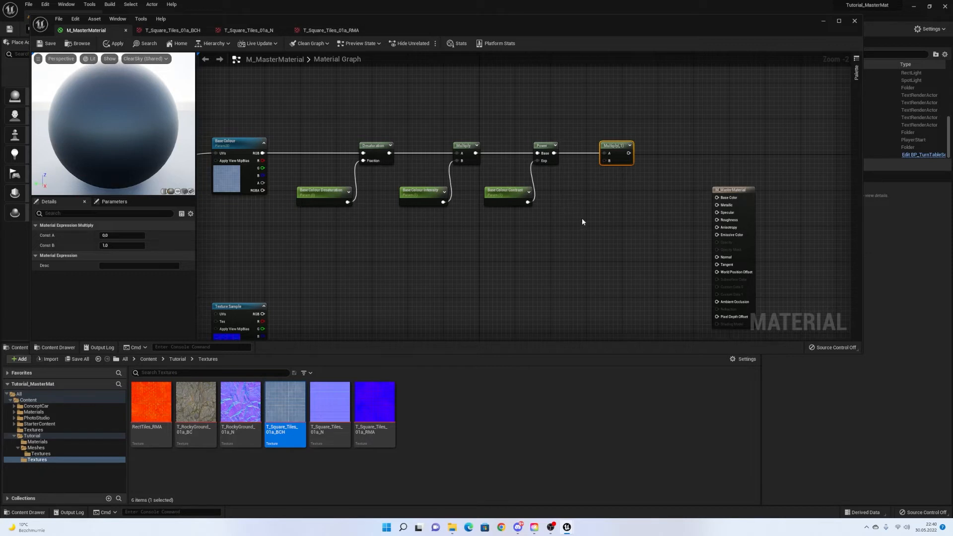
{"action": "left_click", "coordinate": [570, 201]}
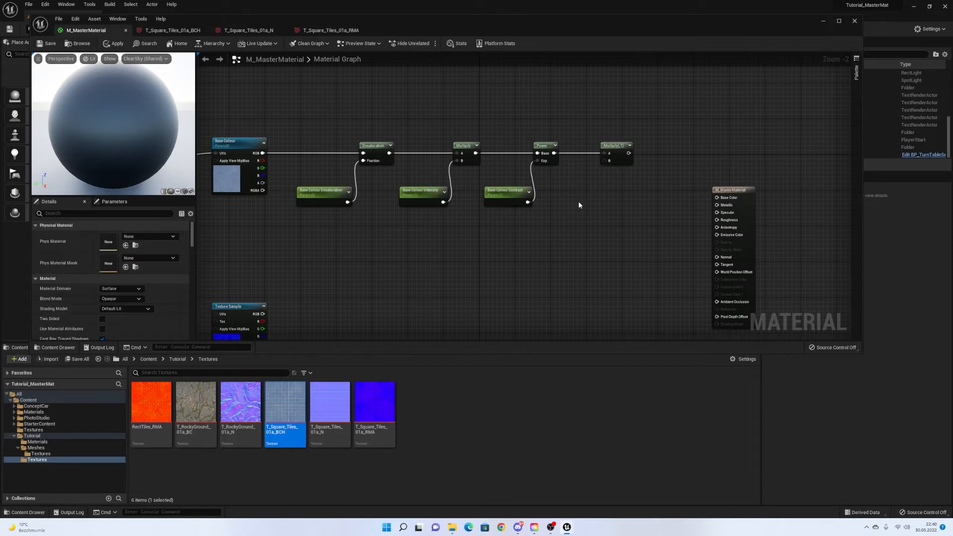
{"action": "left_click", "coordinate": [573, 202]}
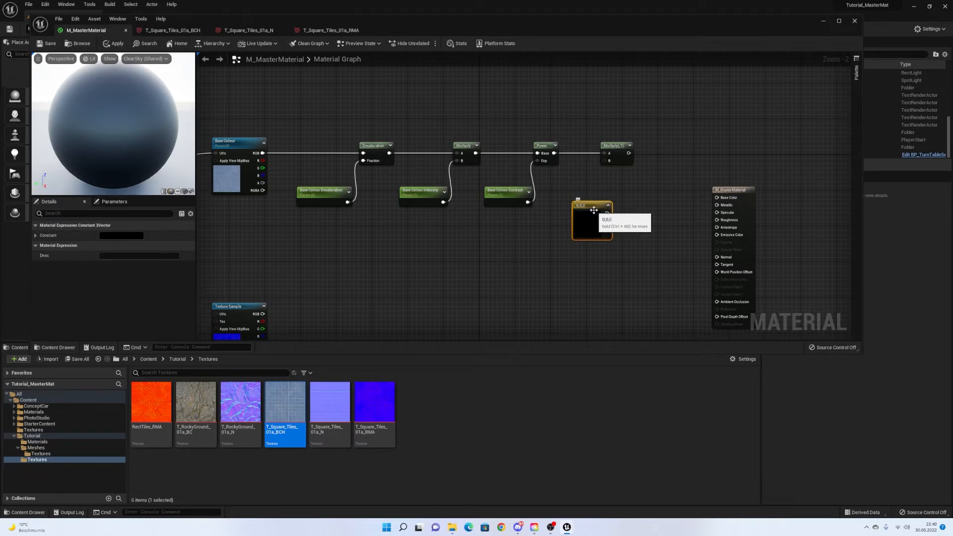
{"action": "left_click_drag", "start_coordinate": [587, 210], "coordinate": [569, 213]}
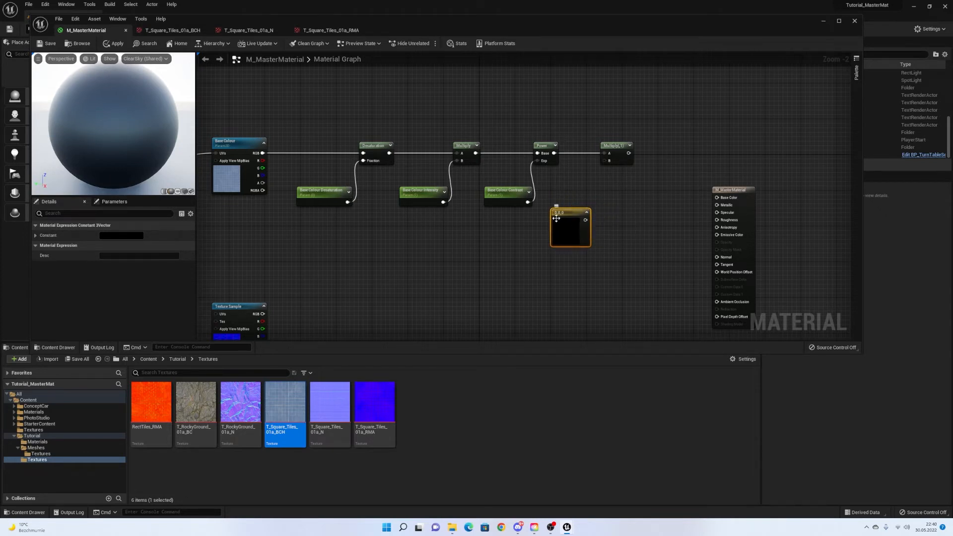
Make the colour a Base Colour Tint parameter defaulting to white, wired into Multiply's B.
{"action": "right_click", "coordinate": [567, 214]}
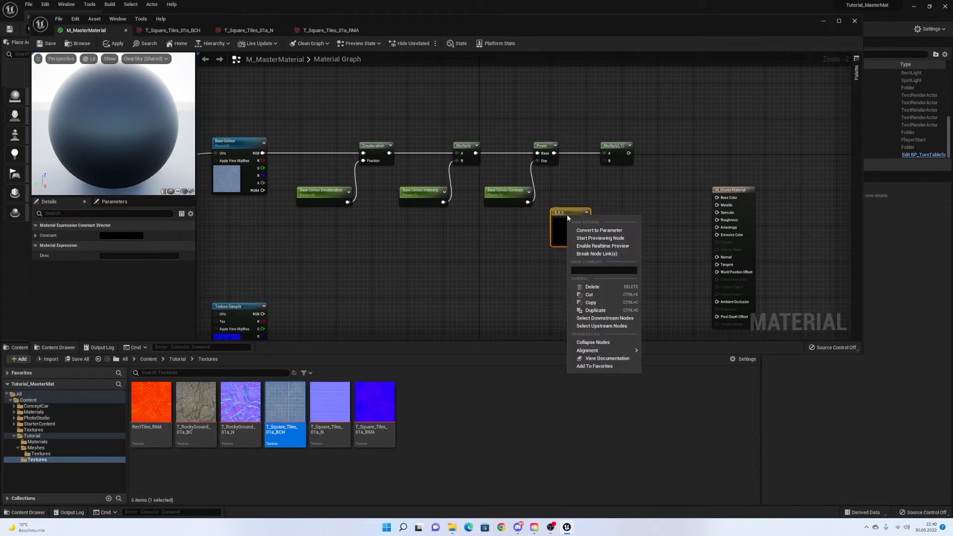
{"action": "left_click", "coordinate": [599, 231]}
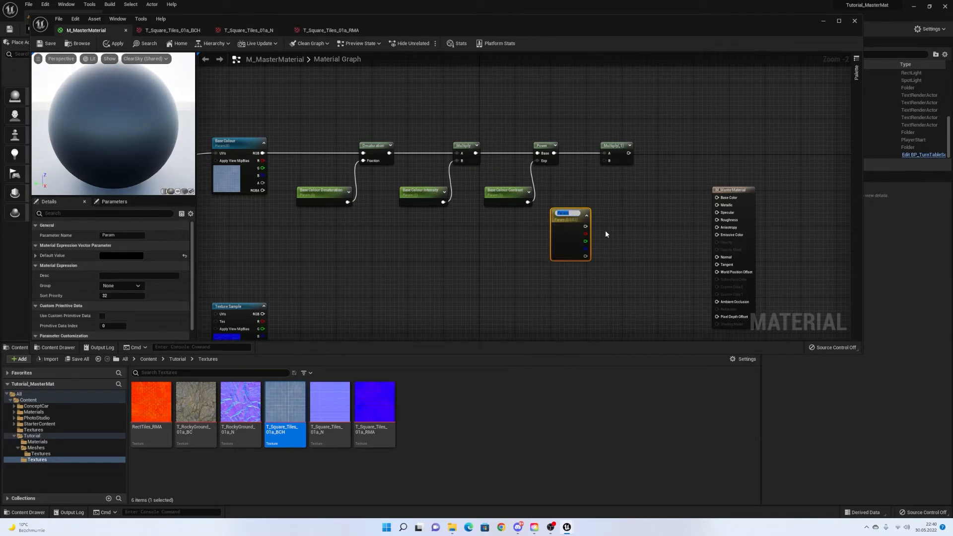
{"action": "type", "text": "B"}
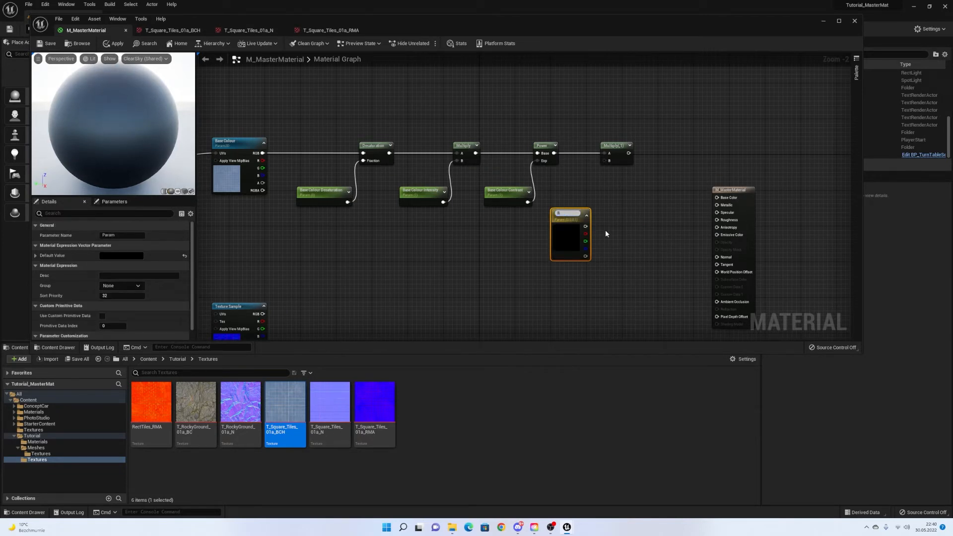
{"action": "type", "text": "ase Colour Tin"}
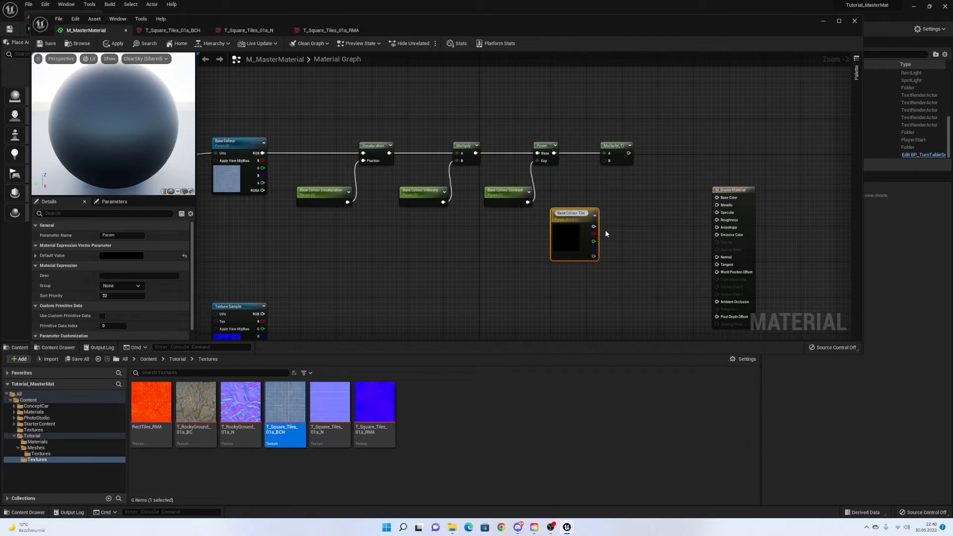
{"action": "type", "text": "t"}
{"action": "key", "text": "Return"}
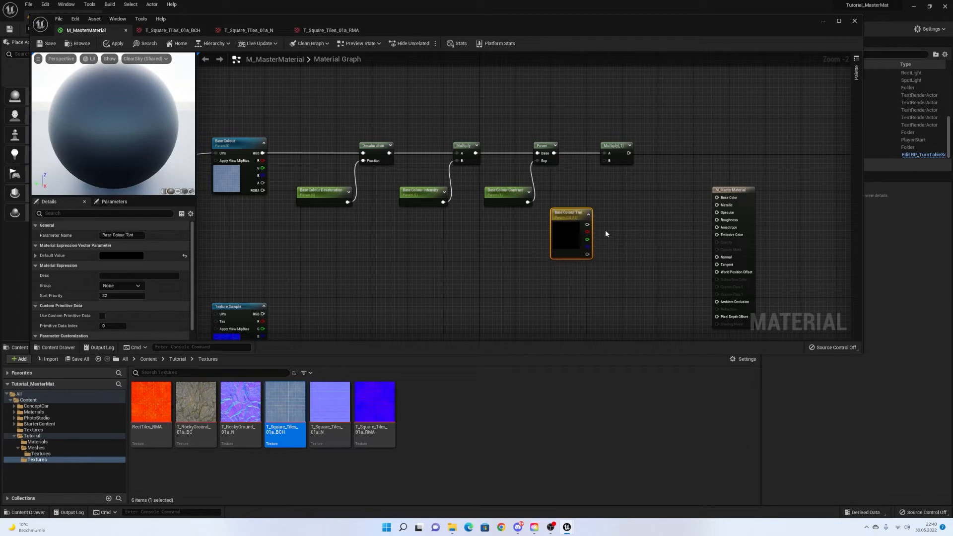
{"action": "left_click", "coordinate": [137, 256]}
{"action": "left_click_drag", "start_coordinate": [245, 326], "coordinate": [254, 269]}
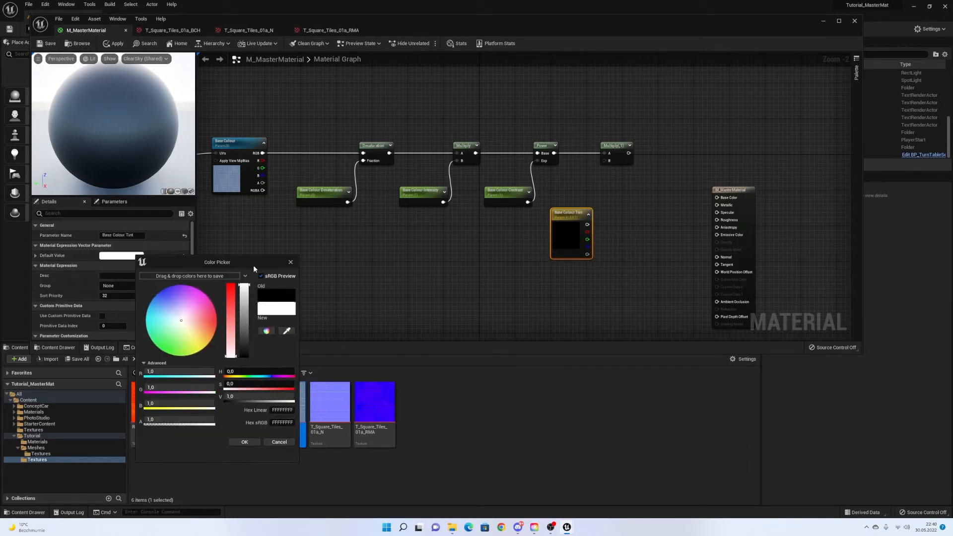
{"action": "left_click", "coordinate": [246, 441]}
{"action": "left_click_drag", "start_coordinate": [587, 224], "coordinate": [604, 160]}
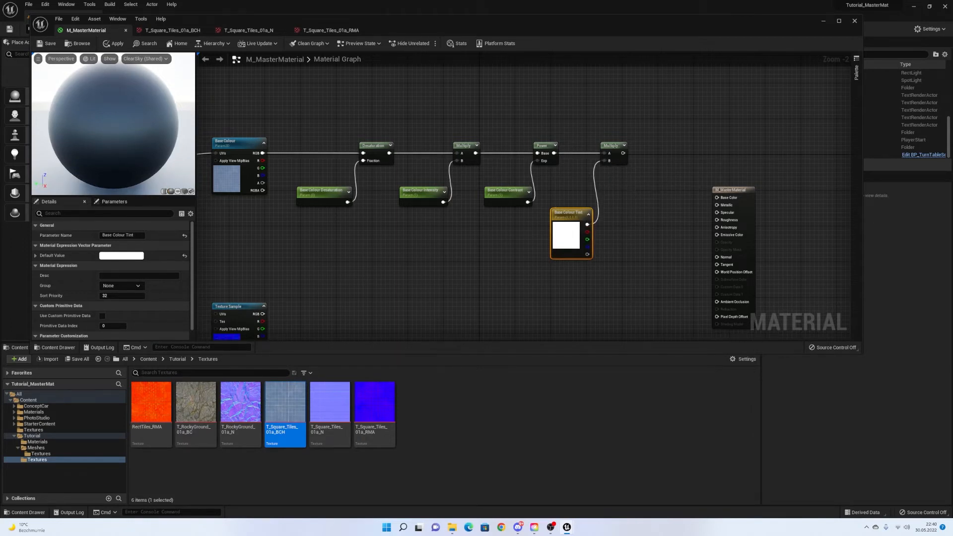
{"action": "right_click_drag", "start_coordinate": [632, 192], "coordinate": [681, 138]}
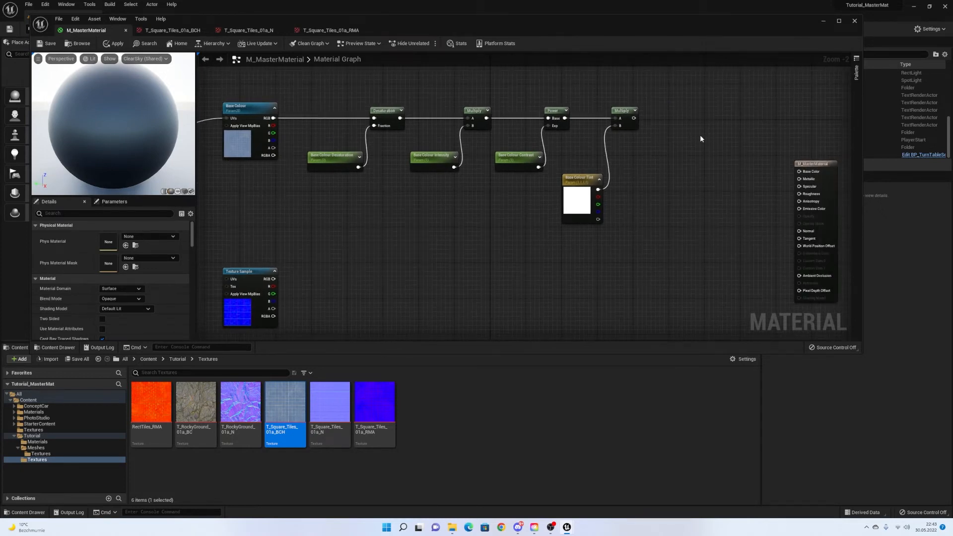
Inspect the T_Square_Tiles_01a_BCH texture, then return to the M_MasterMaterial graph.
{"action": "right_click_drag", "start_coordinate": [738, 154], "coordinate": [633, 187]}
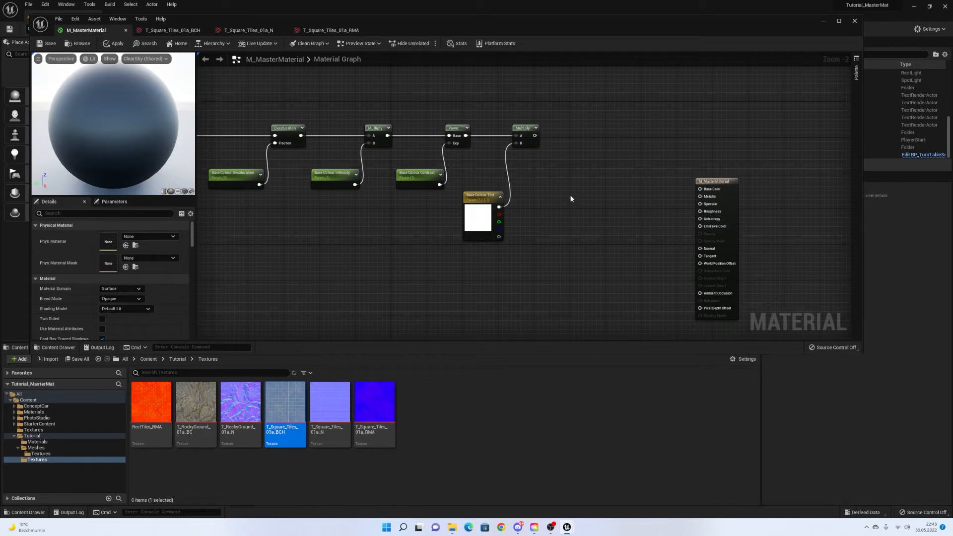
{"action": "right_click_drag", "start_coordinate": [571, 199], "coordinate": [591, 197]}
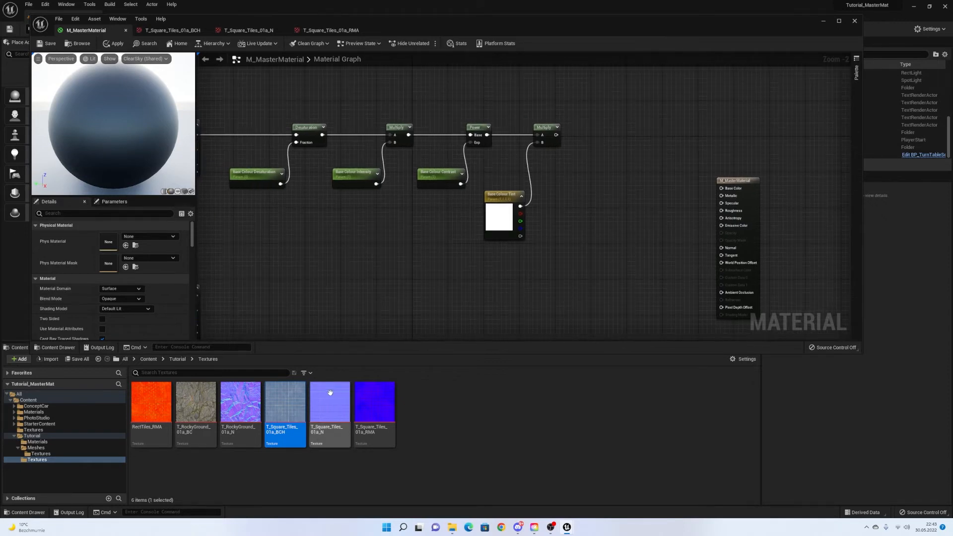
{"action": "double_click", "coordinate": [295, 390]}
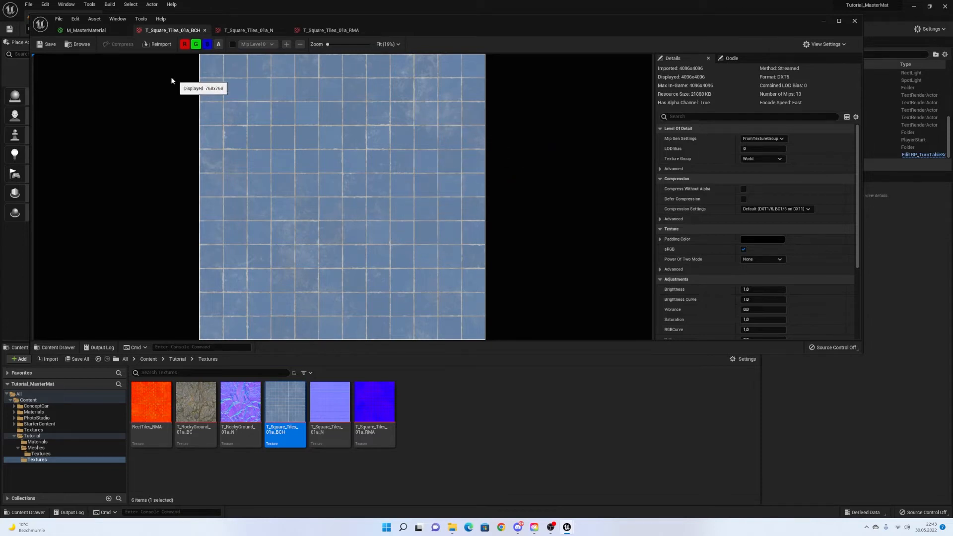
{"action": "left_click", "coordinate": [101, 31]}
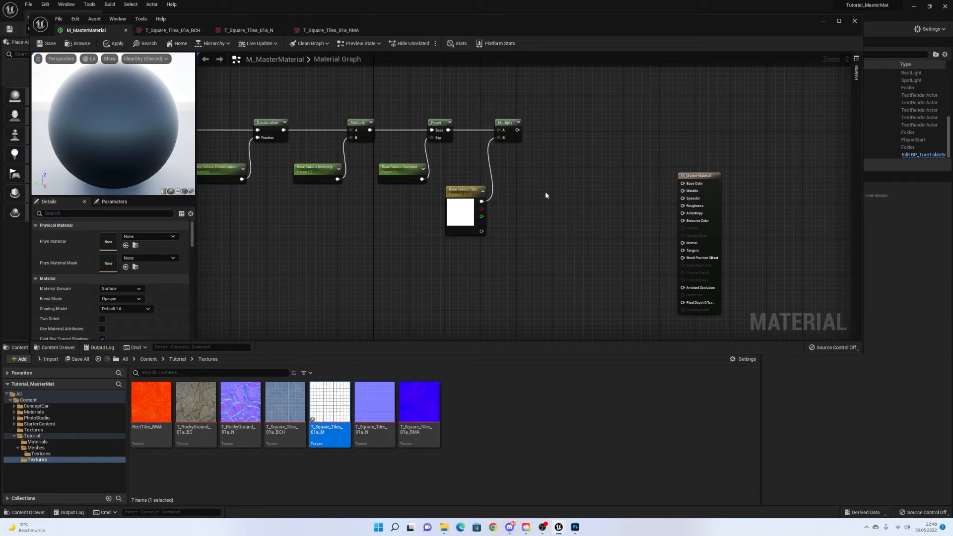
Place an unconnected LinearInterpolate (Lerp) node beside the Base Colour Tint chain.
{"action": "right_click_drag", "start_coordinate": [550, 188], "coordinate": [511, 193]}
{"action": "scroll", "coordinate": [521, 210], "scroll_direction": "up", "scroll_amount": 1}
{"action": "right_click", "coordinate": [519, 191]}
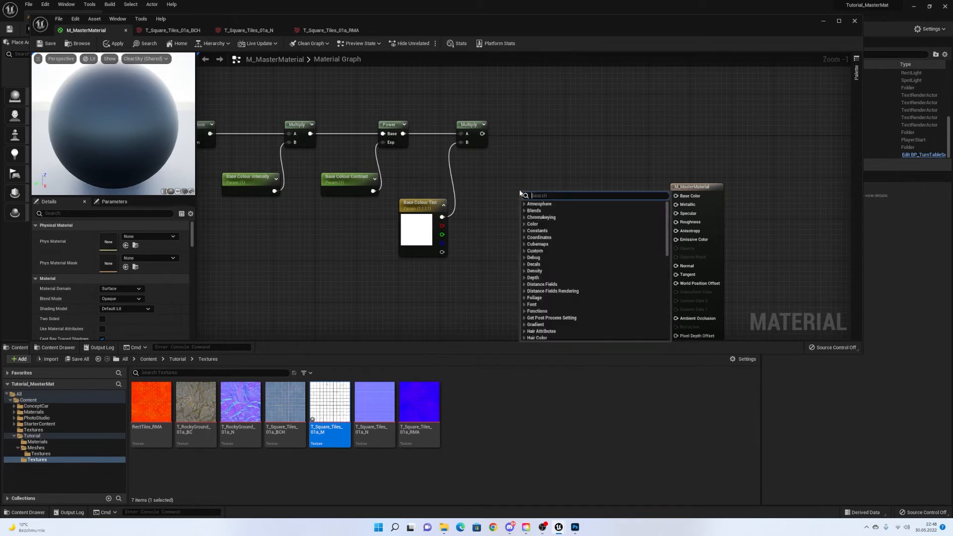
{"action": "type", "text": "lerp"}
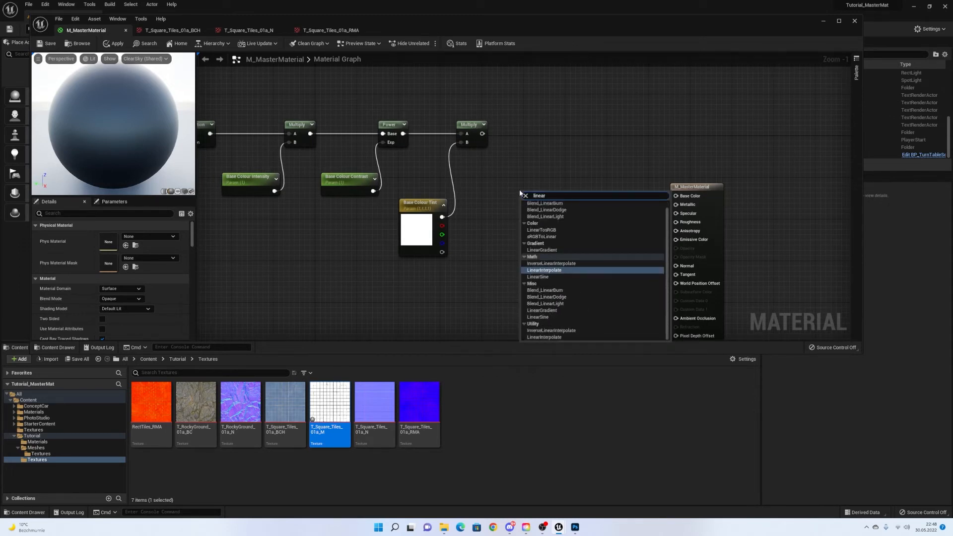
{"action": "key", "text": "Return"}
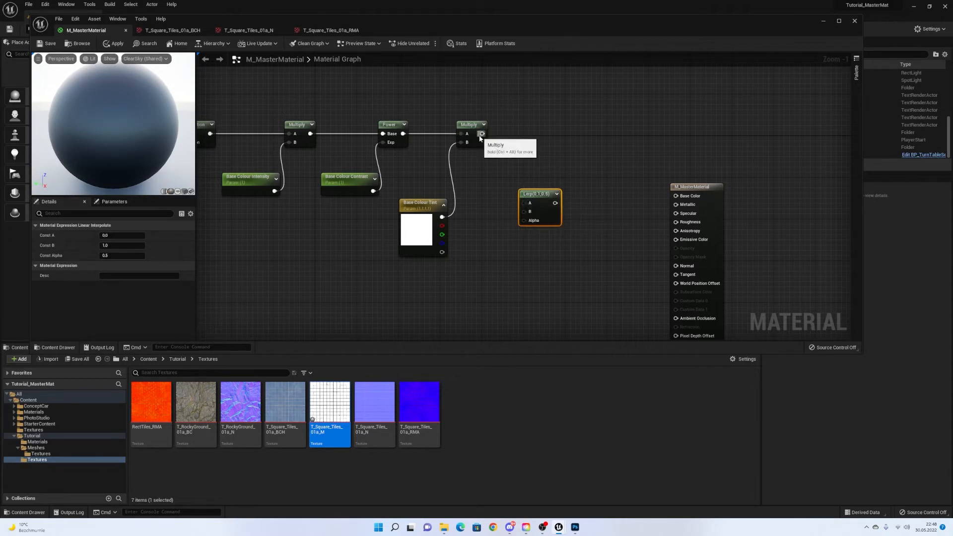
{"action": "left_click_drag", "start_coordinate": [480, 136], "coordinate": [503, 157]}
{"action": "left_click", "coordinate": [494, 151]}
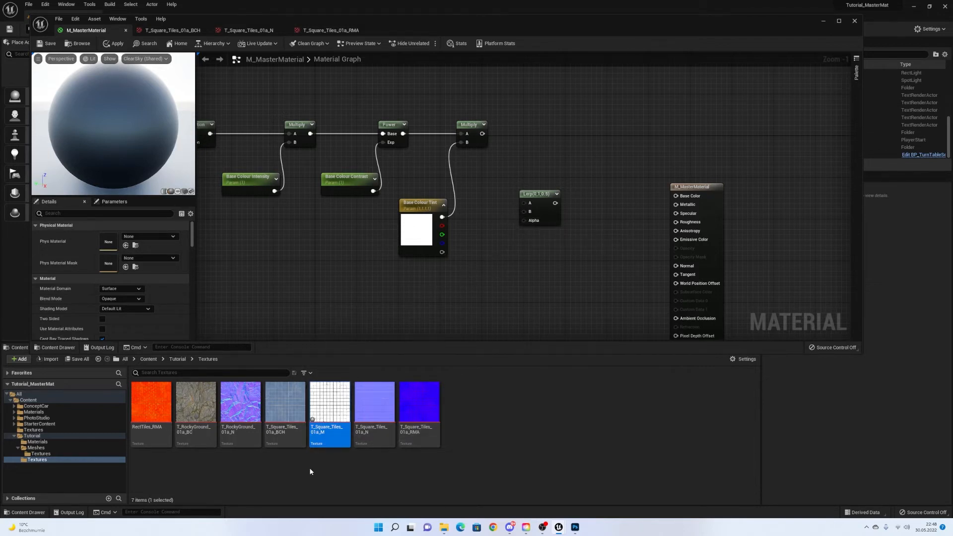
Preview the T_Square_Tiles_01a_M texture, then switch back to the M_MasterMaterial graph.
{"action": "double_click", "coordinate": [323, 407]}
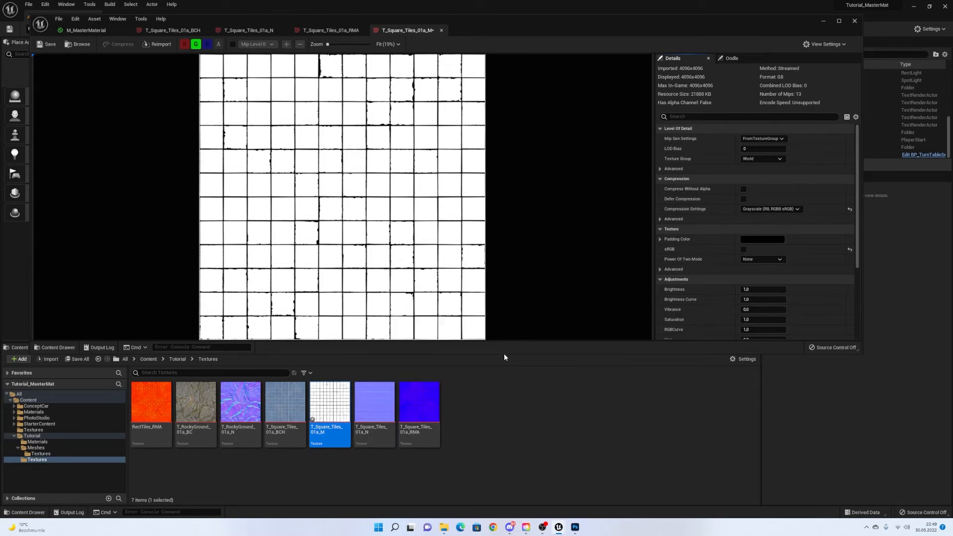
{"action": "left_click", "coordinate": [84, 37]}
{"action": "scroll", "coordinate": [310, 121], "scroll_direction": "down", "scroll_amount": 1}
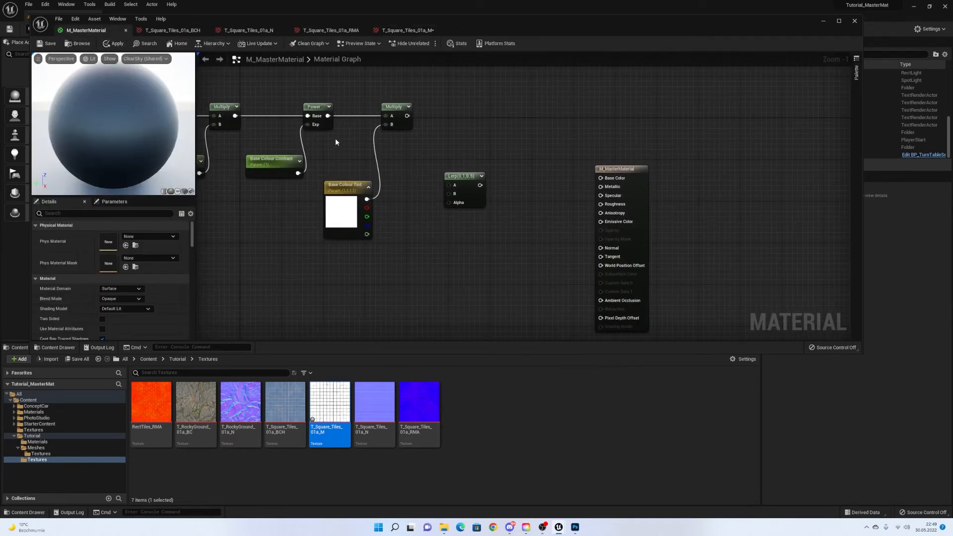
Add T_Square_Tiles_01a_M as a texture parameter named 'Base Colour Mask' in the Base Colour group.
{"action": "right_click_drag", "start_coordinate": [399, 214], "coordinate": [433, 182]}
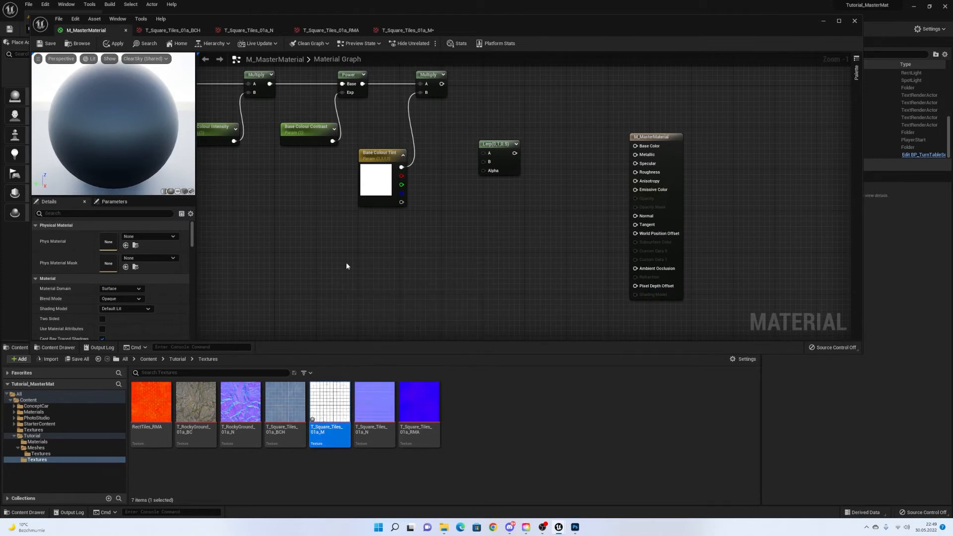
{"action": "right_click_drag", "start_coordinate": [369, 272], "coordinate": [367, 301]}
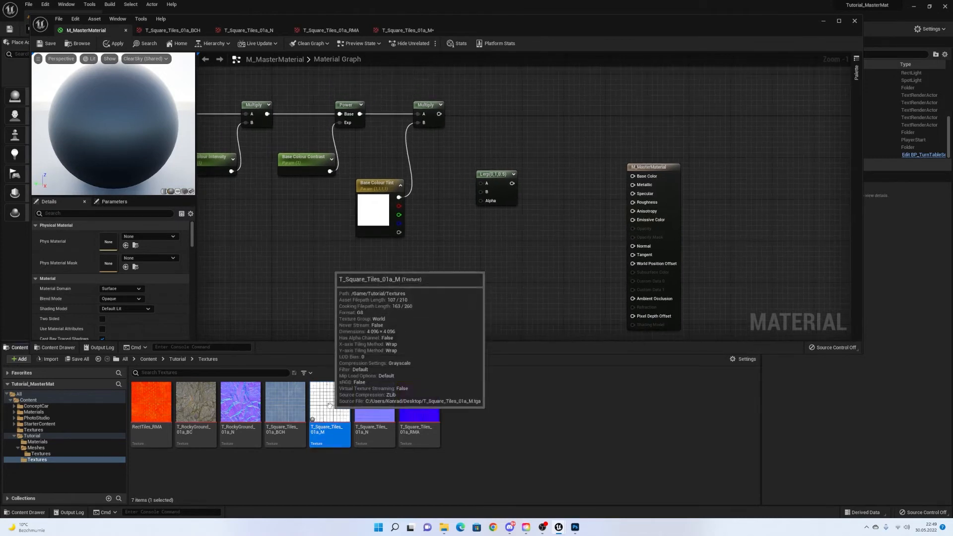
{"action": "left_click_drag", "start_coordinate": [330, 402], "coordinate": [384, 259]}
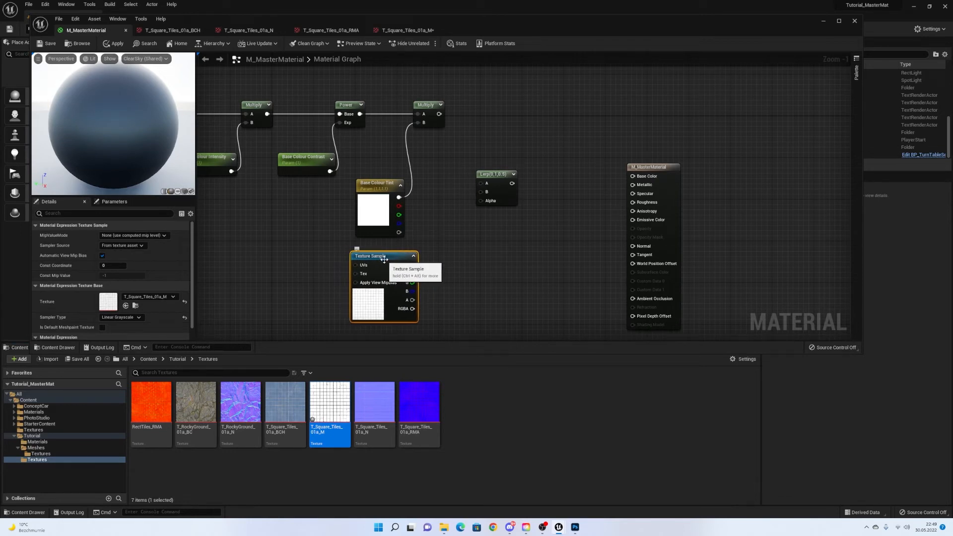
{"action": "right_click", "coordinate": [384, 259]}
{"action": "left_click", "coordinate": [434, 292]}
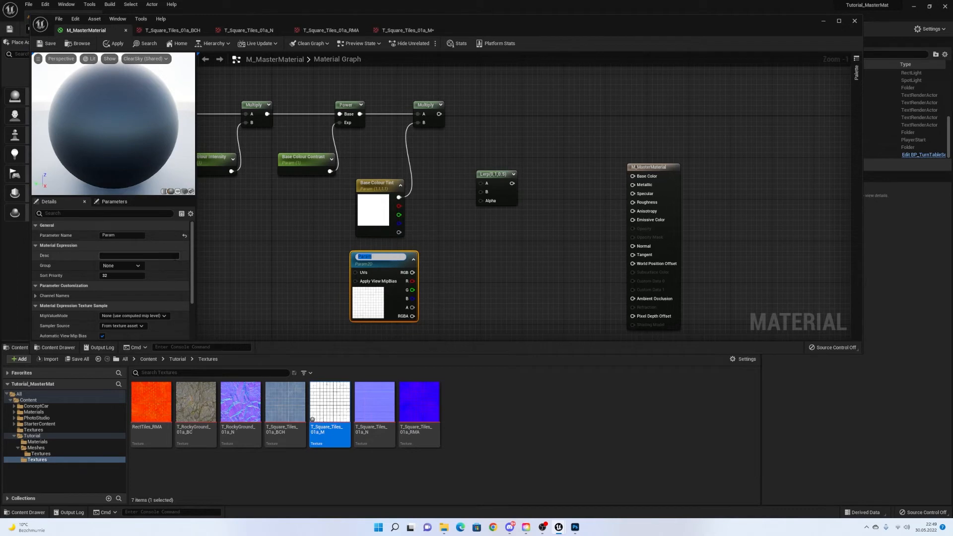
{"action": "left_click", "coordinate": [142, 236]}
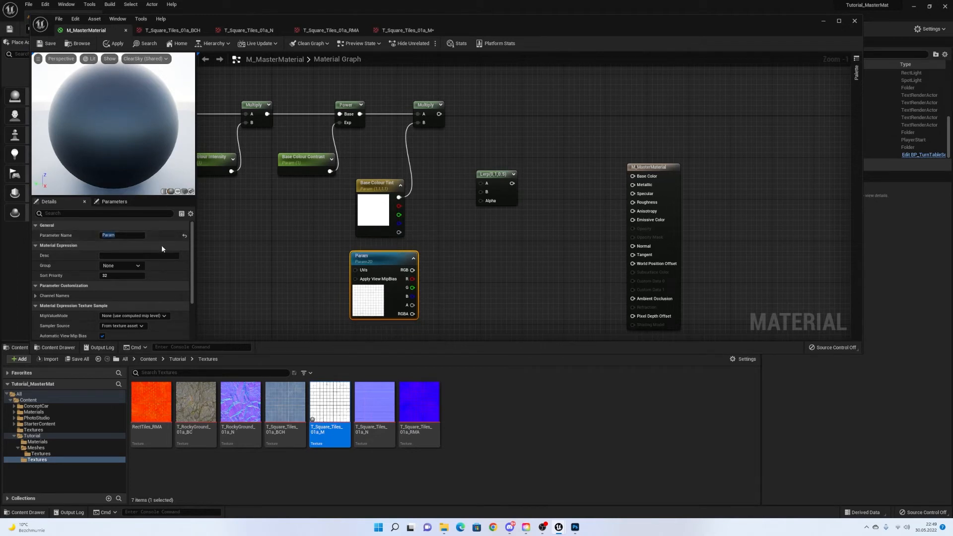
{"action": "type", "text": "Base C"}
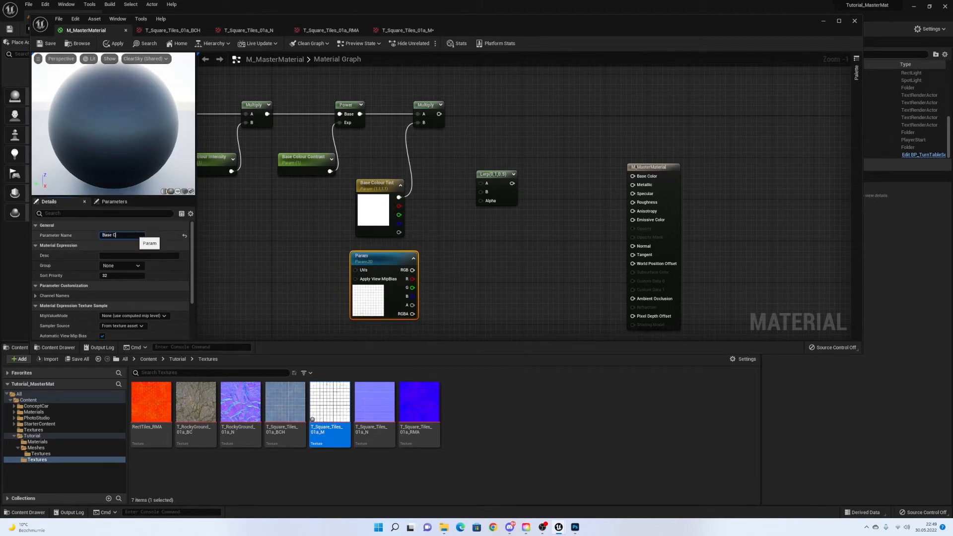
{"action": "type", "text": "olour Mask"}
{"action": "left_click", "coordinate": [141, 265]}
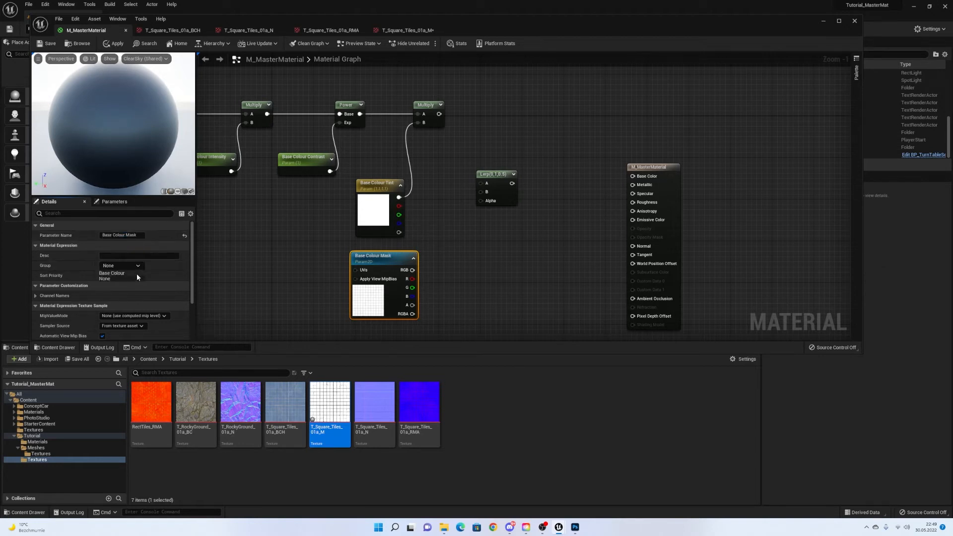
{"action": "left_click", "coordinate": [136, 273]}
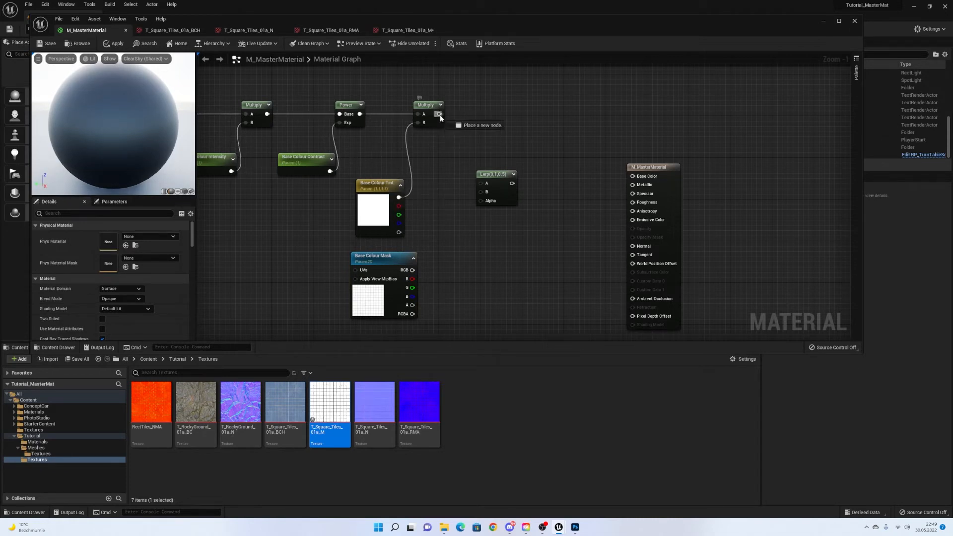
Wire the Multiply result to Lerp A, Power to Lerp B, and the mask's RGB to Alpha.
{"action": "left_click_drag", "start_coordinate": [440, 114], "coordinate": [480, 186]}
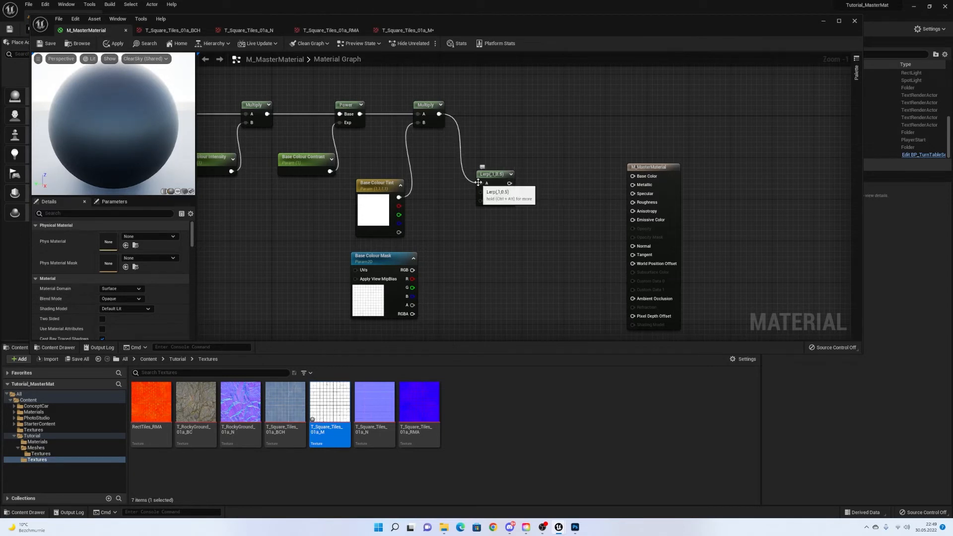
{"action": "left_click_drag", "start_coordinate": [360, 114], "coordinate": [481, 192]}
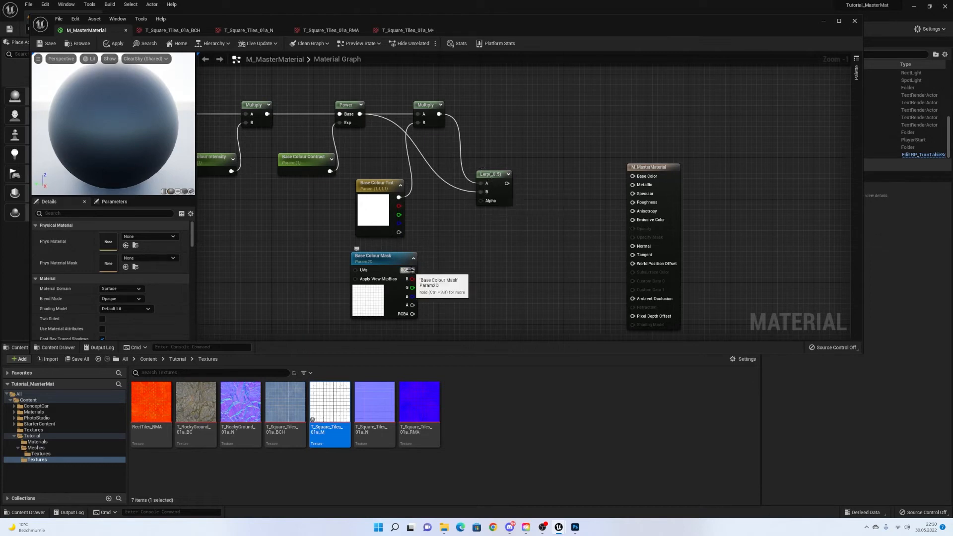
{"action": "left_click_drag", "start_coordinate": [412, 270], "coordinate": [483, 200]}
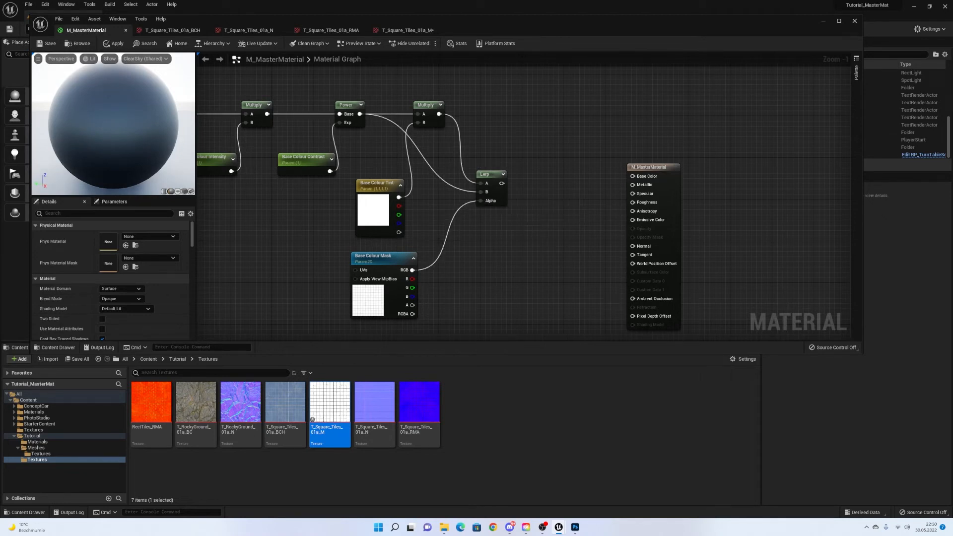
{"action": "right_click_drag", "start_coordinate": [578, 176], "coordinate": [592, 157]}
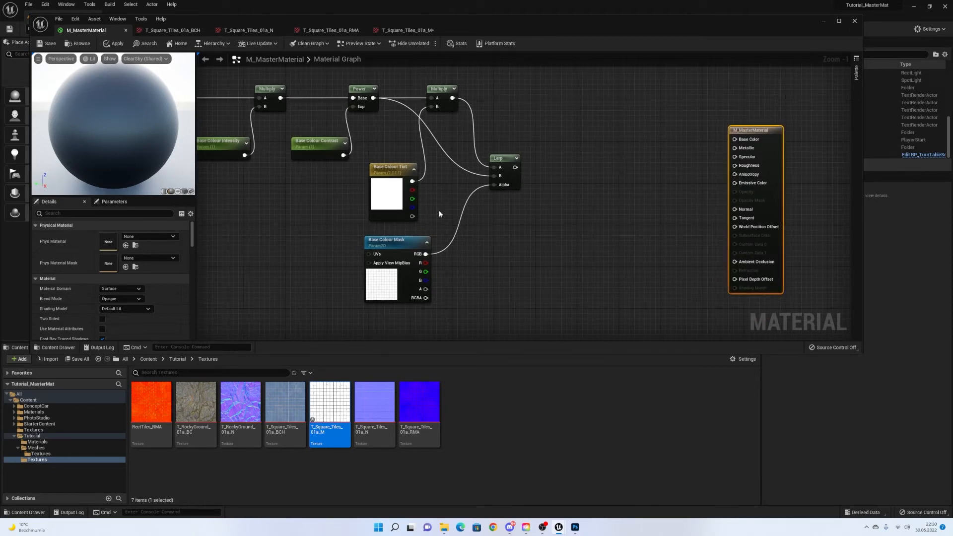
{"action": "right_click_drag", "start_coordinate": [531, 178], "coordinate": [464, 191]}
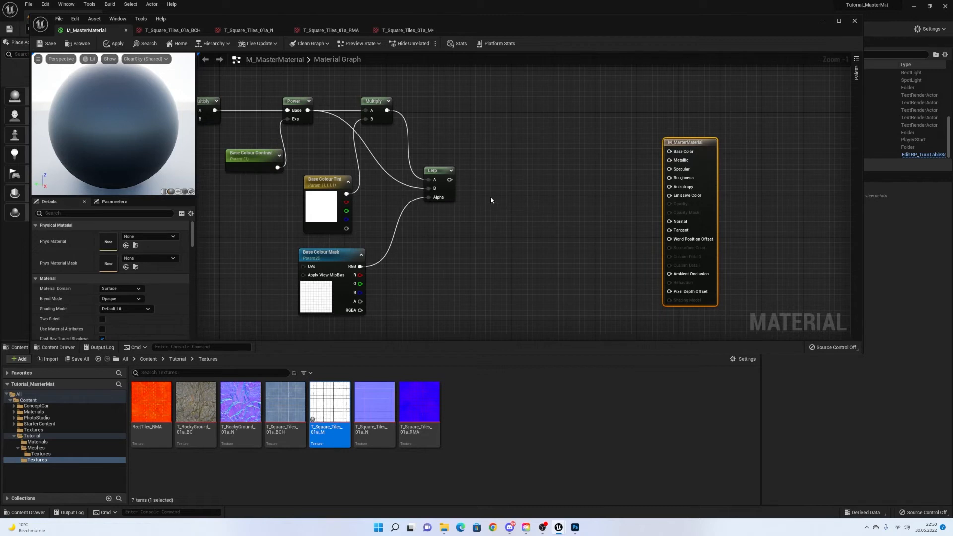
{"action": "right_click", "coordinate": [520, 174]}
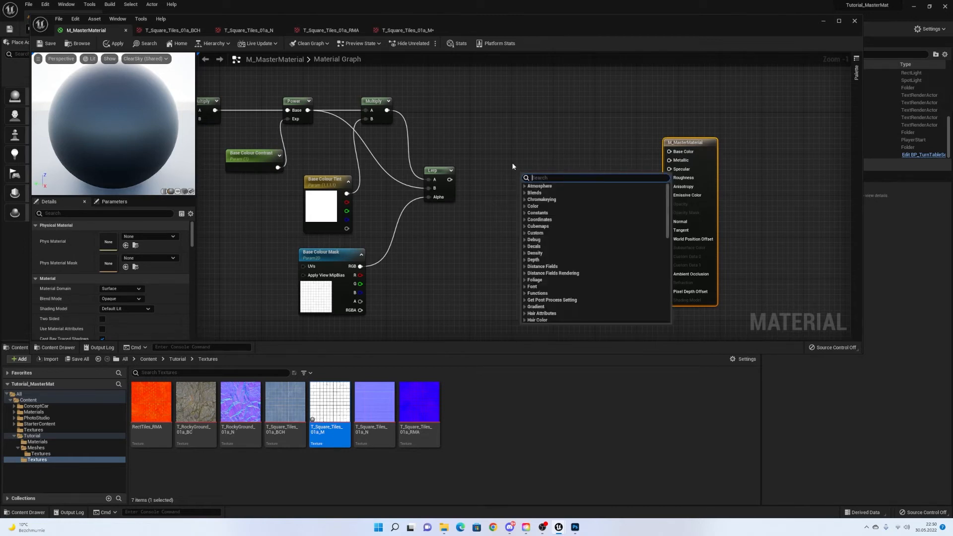
Add a static switch parameter named 'Have Colour Mask?'.
{"action": "type", "text": "switch p"}
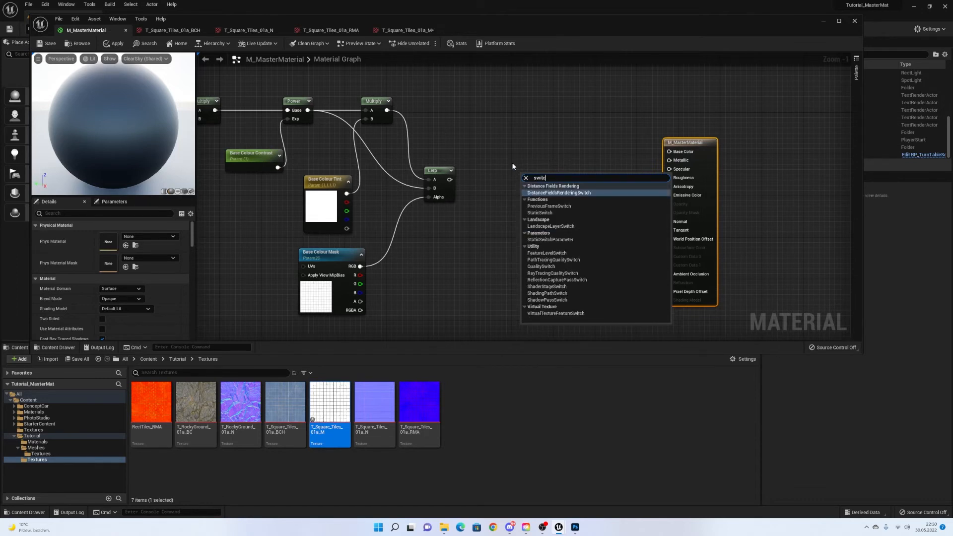
{"action": "key", "text": "Return"}
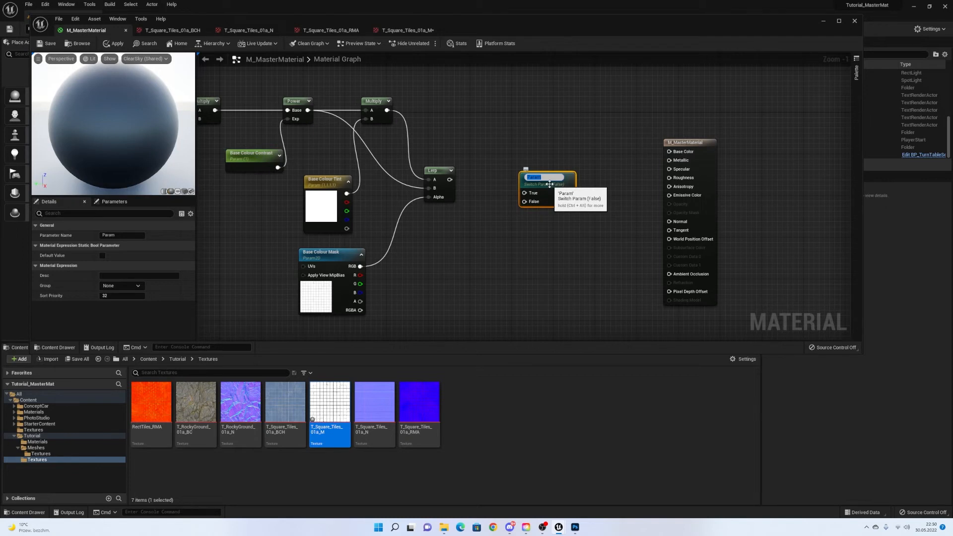
{"action": "type", "text": "Have Colour Mask?"}
{"action": "key", "text": "Return"}
{"action": "left_click_drag", "start_coordinate": [542, 183], "coordinate": [540, 175]}
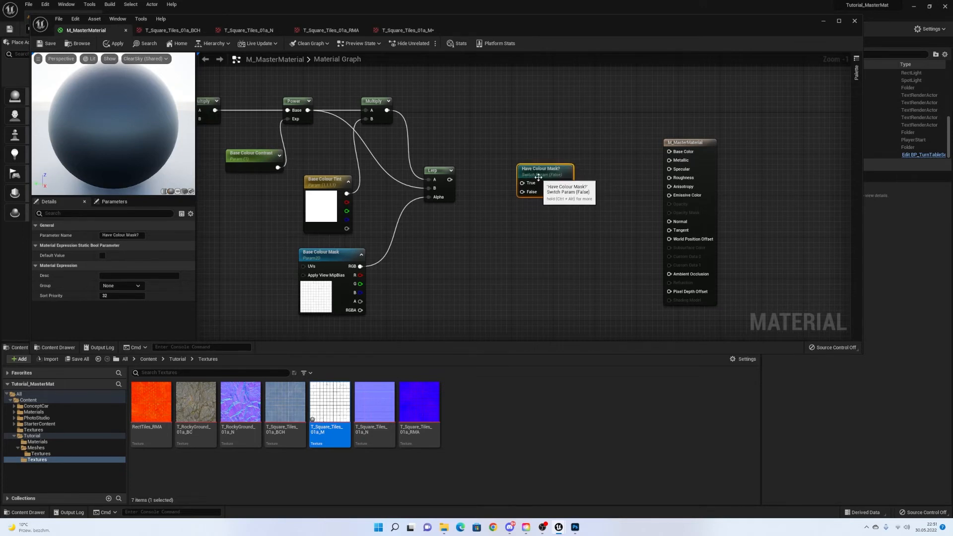
{"action": "right_click_drag", "start_coordinate": [455, 226], "coordinate": [466, 229]}
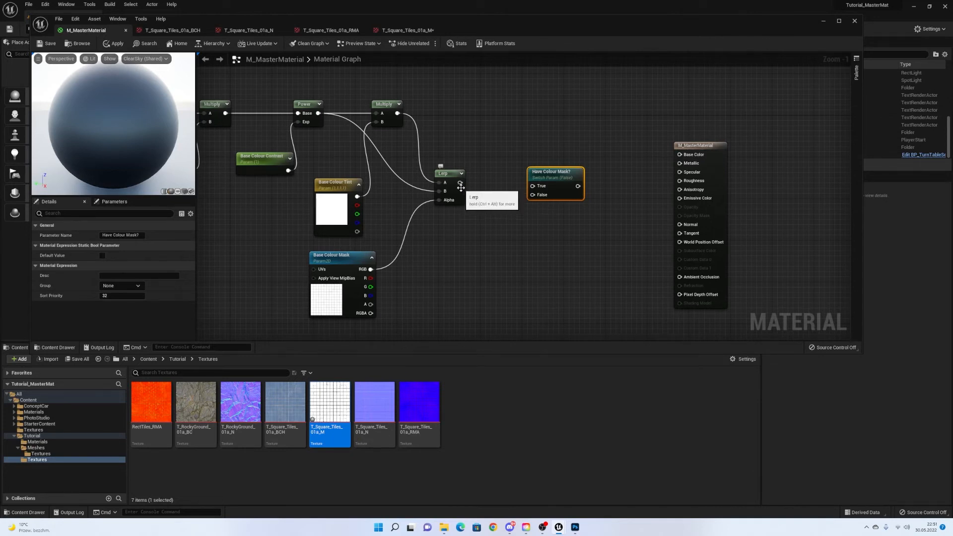
Connect the Lerp result to the switch's True input and the Multiply result to False.
{"action": "left_click_drag", "start_coordinate": [460, 183], "coordinate": [531, 187]}
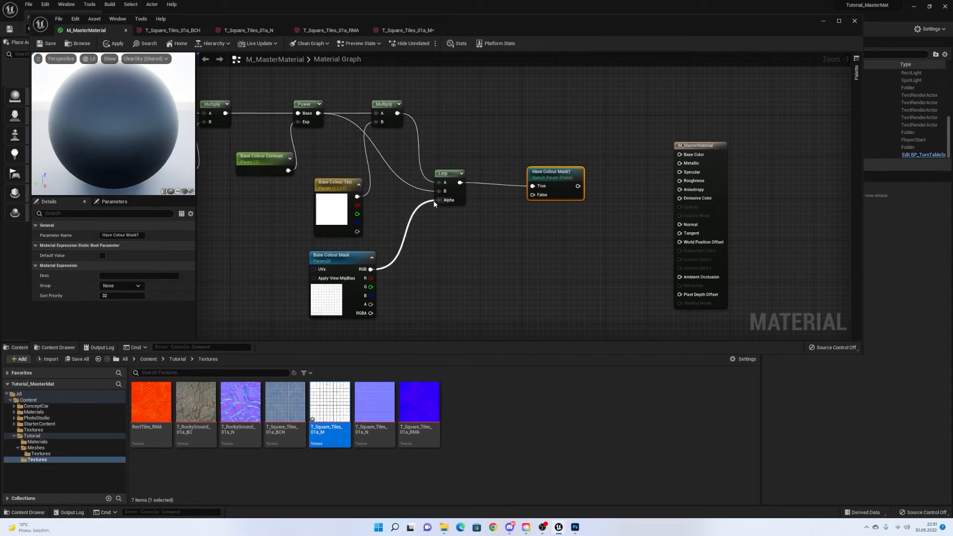
{"action": "left_click_drag", "start_coordinate": [397, 113], "coordinate": [532, 195]}
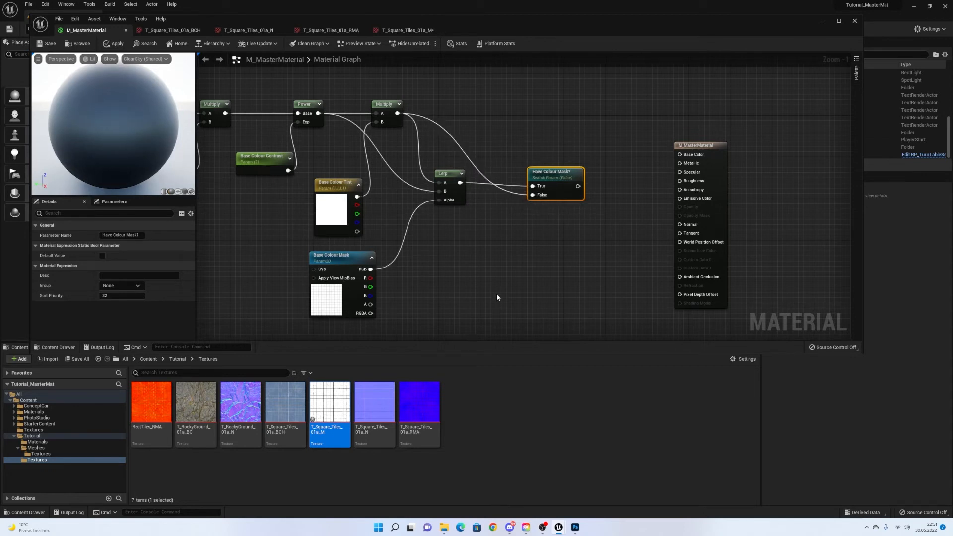
{"action": "left_click_drag", "start_coordinate": [554, 181], "coordinate": [538, 181]}
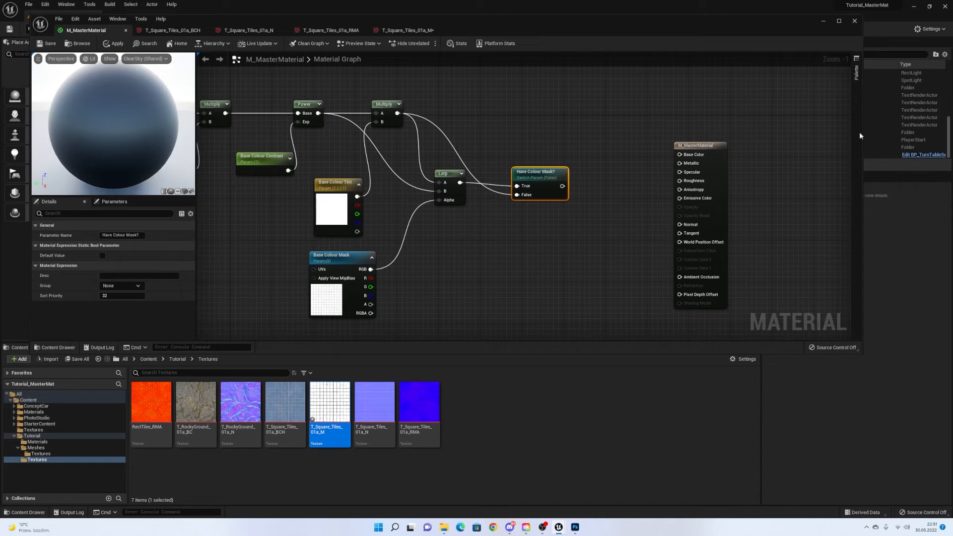
Connect the Have Colour Mask? output to M_MasterMaterial's Base Color input.
{"action": "right_click_drag", "start_coordinate": [598, 113], "coordinate": [622, 109]}
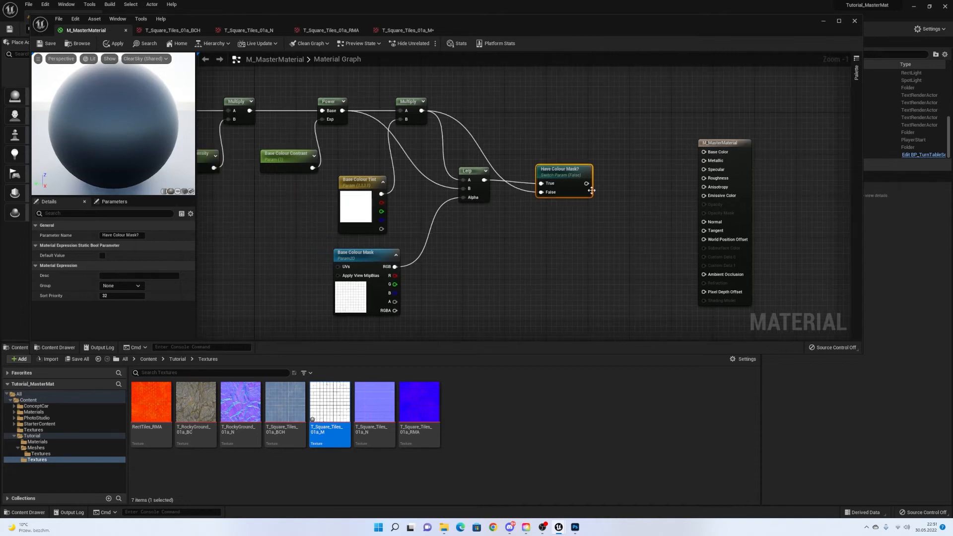
{"action": "scroll", "coordinate": [697, 171], "scroll_direction": "down", "scroll_amount": 3}
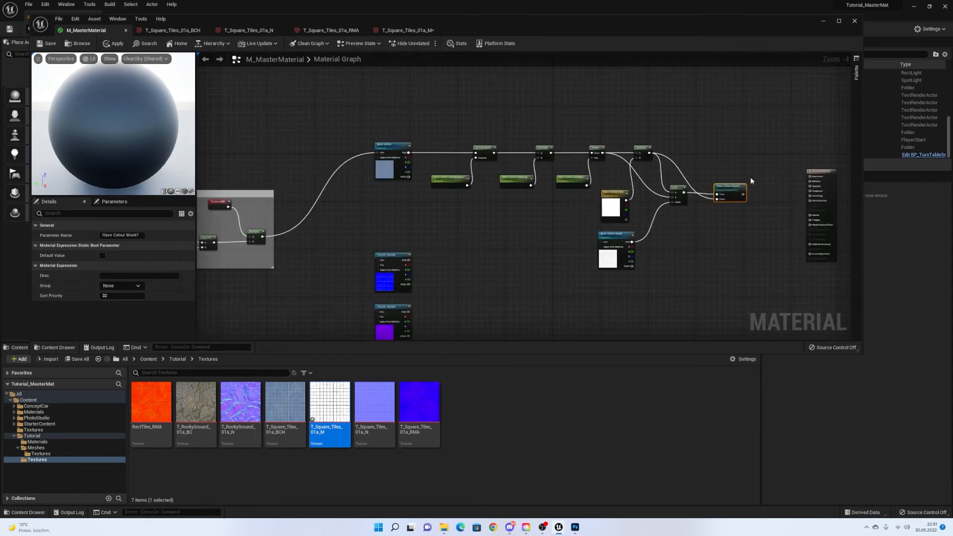
{"action": "scroll", "coordinate": [749, 179], "scroll_direction": "up", "scroll_amount": 2}
{"action": "scroll", "coordinate": [620, 194], "scroll_direction": "up", "scroll_amount": 1}
{"action": "left_click_drag", "start_coordinate": [615, 203], "coordinate": [732, 171]}
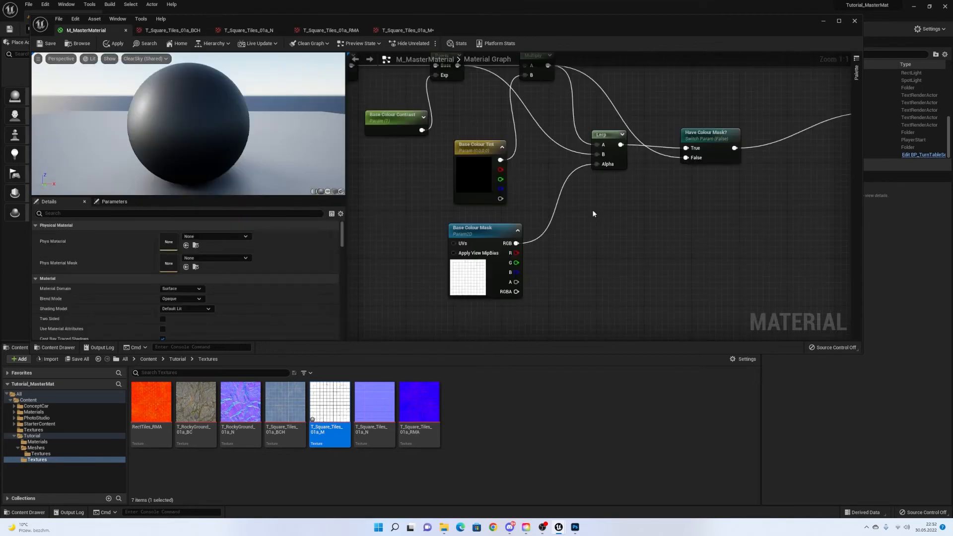
{"action": "right_click_drag", "start_coordinate": [578, 198], "coordinate": [548, 213]}
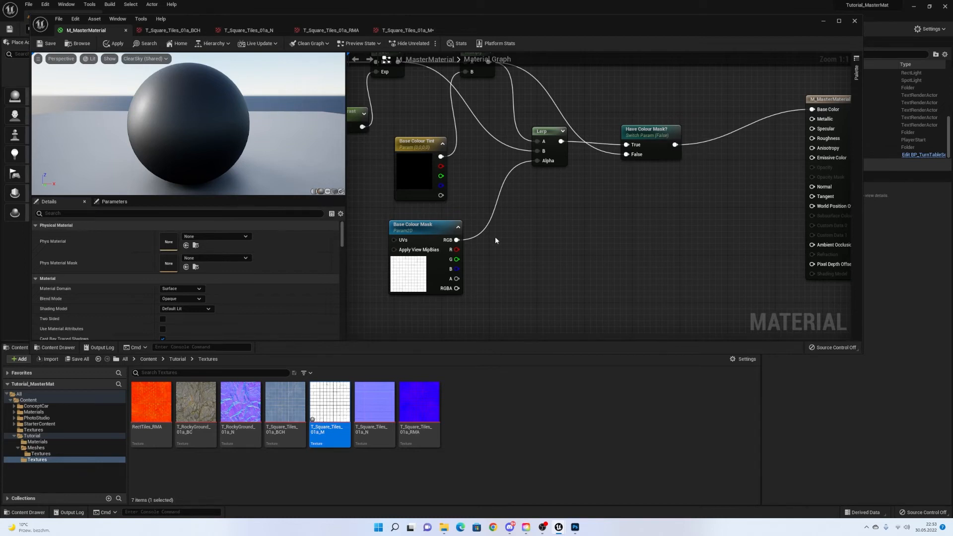
{"action": "right_click", "coordinate": [507, 228]}
{"action": "left_click", "coordinate": [508, 217]}
Add a static switch parameter 'Invert Mask?' and feed the mask's RGB into its False input.
{"action": "right_click", "coordinate": [507, 210]}
{"action": "type", "text": "switch par"}
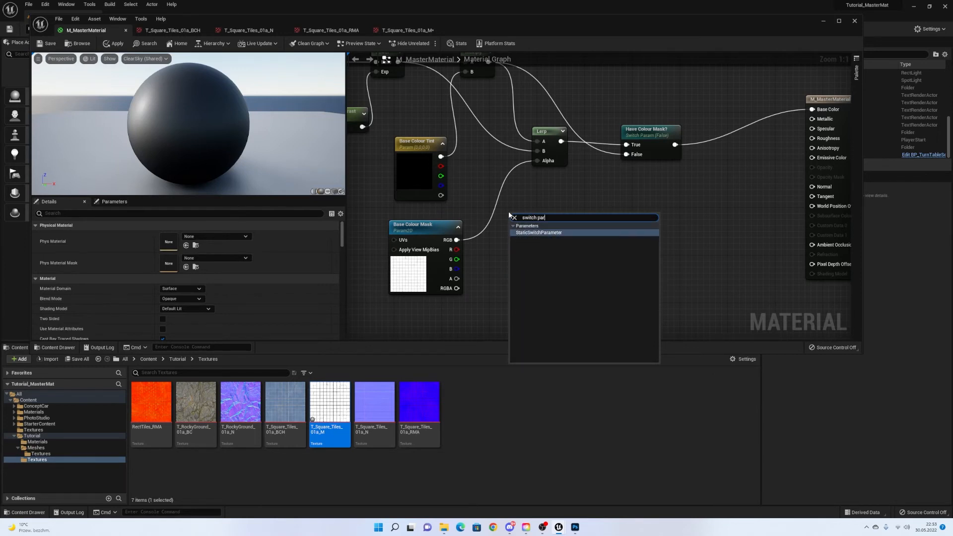
{"action": "key", "text": "Return"}
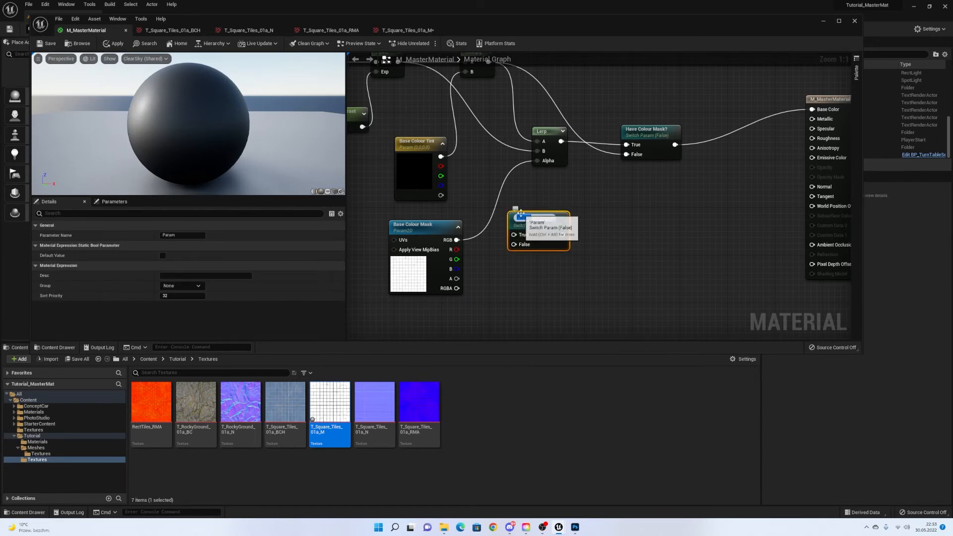
{"action": "type", "text": "Inve"}
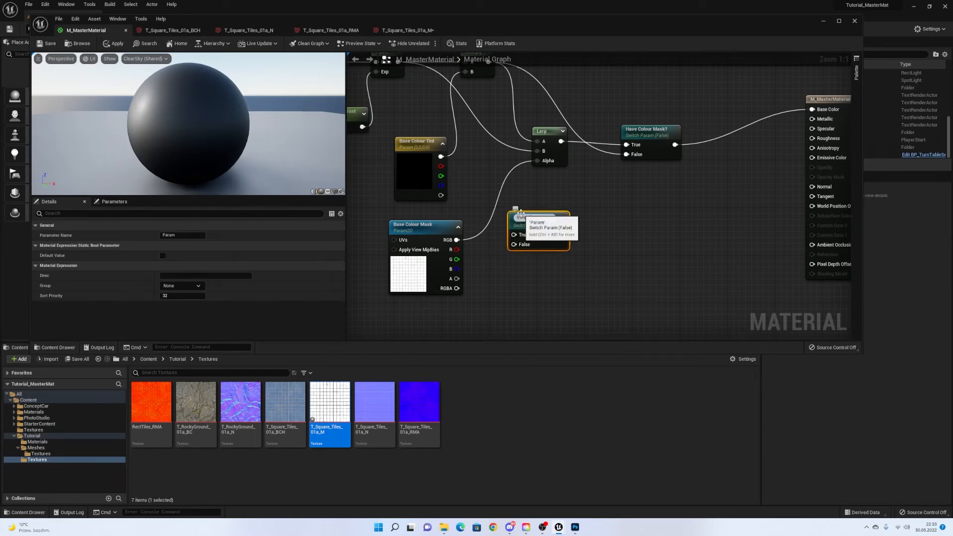
{"action": "type", "text": "rt Mask?"}
{"action": "key", "text": "Return"}
{"action": "right_click_drag", "start_coordinate": [540, 217], "coordinate": [547, 177]}
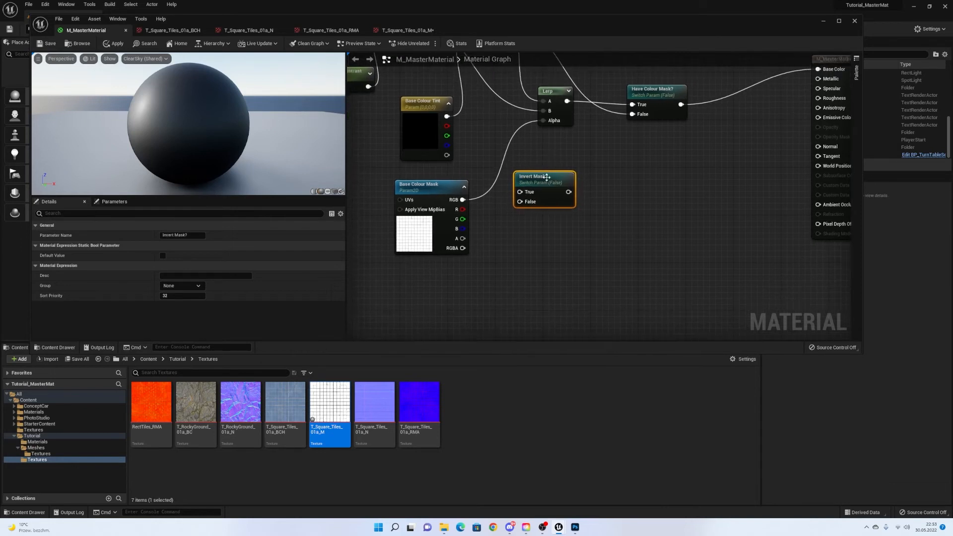
{"action": "left_click_drag", "start_coordinate": [461, 199], "coordinate": [525, 202]}
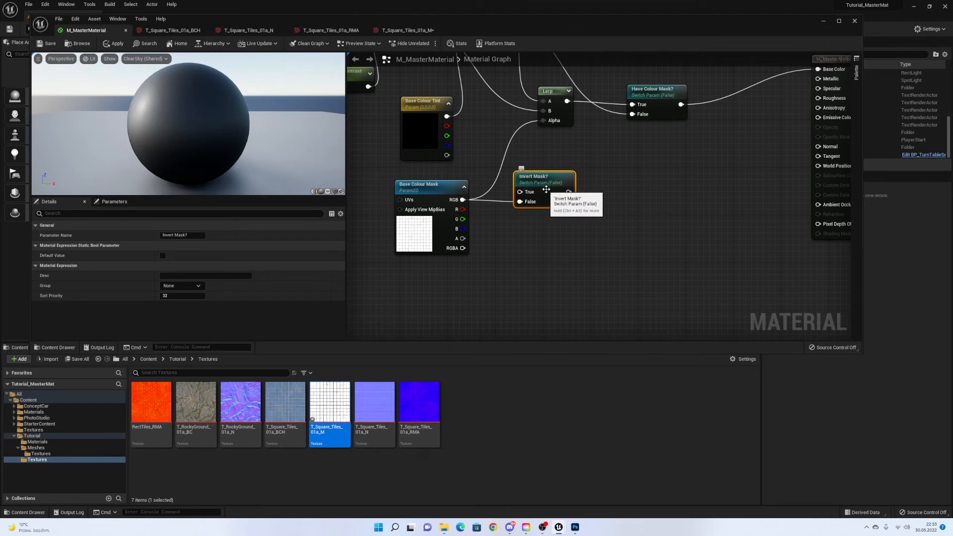
{"action": "left_click_drag", "start_coordinate": [546, 189], "coordinate": [587, 250]}
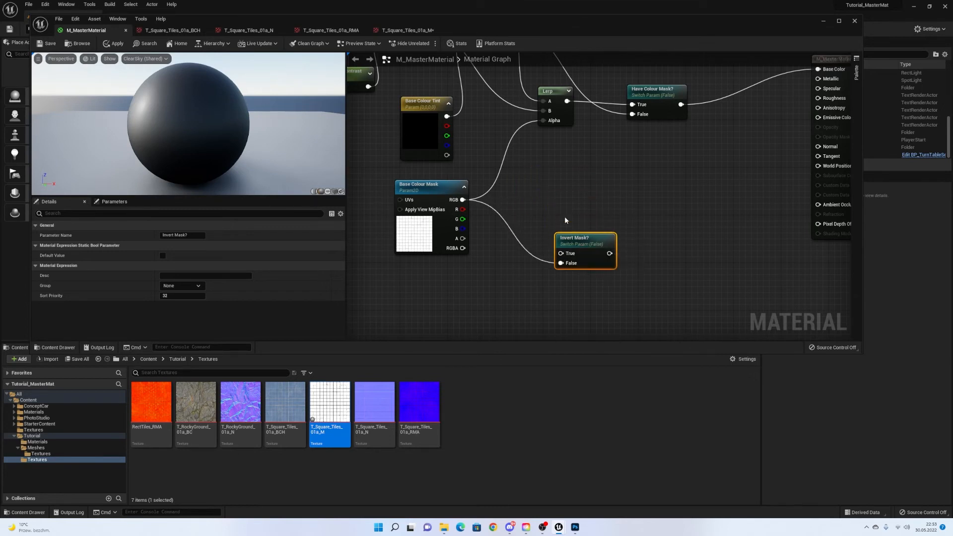
Add a 1-x node that inverts the mask and feeds the Invert Mask? True input.
{"action": "right_click", "coordinate": [556, 178]}
{"action": "left_click", "coordinate": [552, 177]}
{"action": "right_click", "coordinate": [554, 180]}
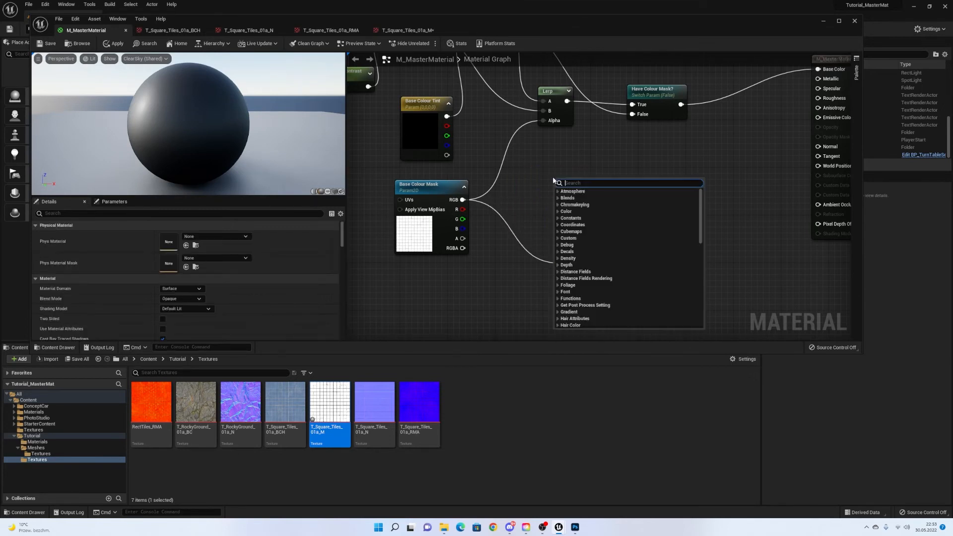
{"action": "type", "text": "1-x"}
{"action": "key", "text": "Return"}
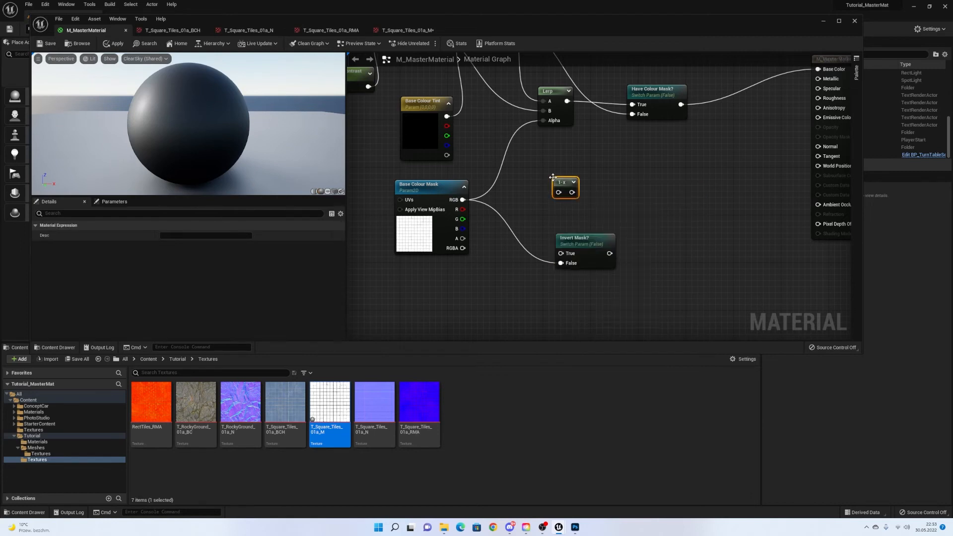
{"action": "left_click_drag", "start_coordinate": [466, 201], "coordinate": [565, 254]}
{"action": "left_click_drag", "start_coordinate": [564, 182], "coordinate": [522, 213]}
Rearrange the mask, 1-x and Invert Mask? nodes into a tidy layout to the left.
{"action": "left_click_drag", "start_coordinate": [599, 179], "coordinate": [466, 265]}
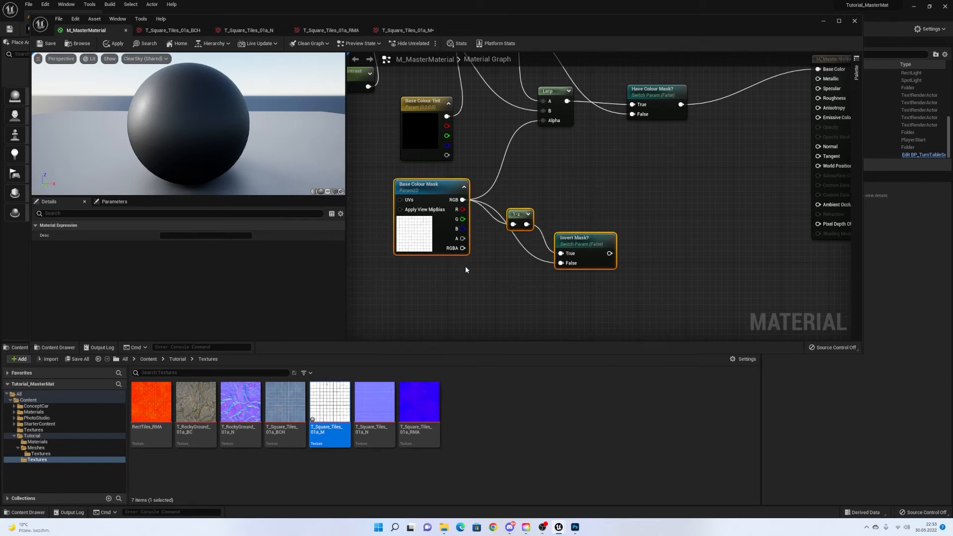
{"action": "right_click_drag", "start_coordinate": [466, 266], "coordinate": [563, 263]}
{"action": "left_click_drag", "start_coordinate": [528, 184], "coordinate": [392, 194]}
{"action": "left_click", "coordinate": [477, 223]}
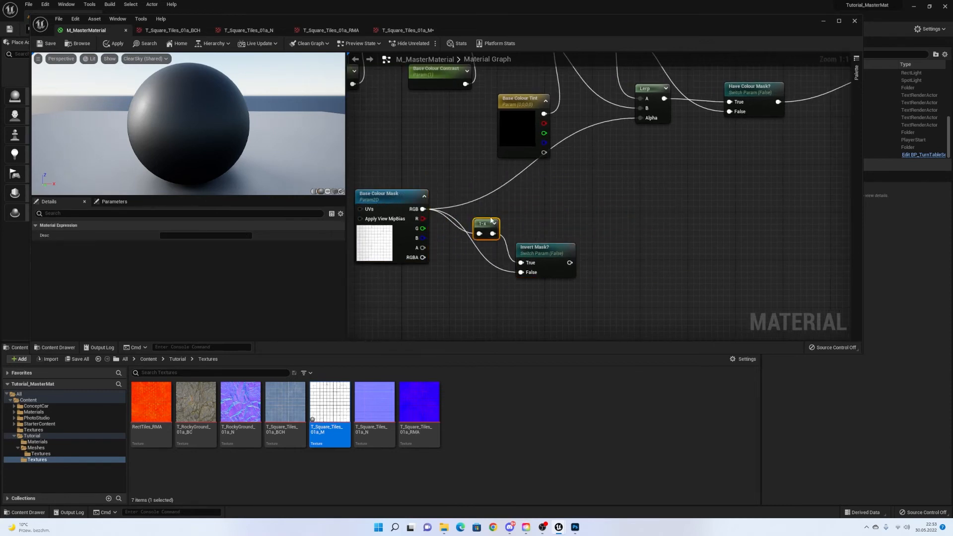
{"action": "left_click_drag", "start_coordinate": [478, 223], "coordinate": [504, 210]}
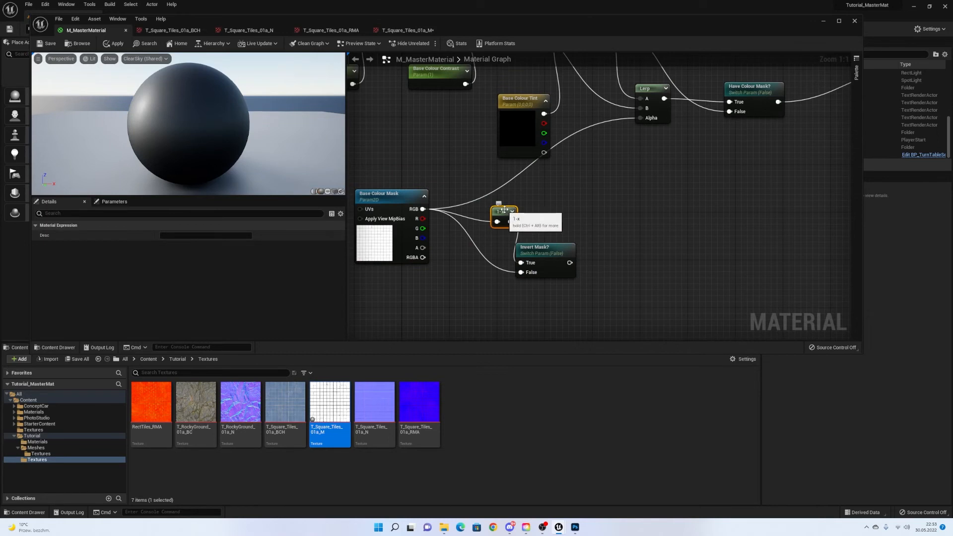
{"action": "left_click_drag", "start_coordinate": [504, 209], "coordinate": [492, 211]}
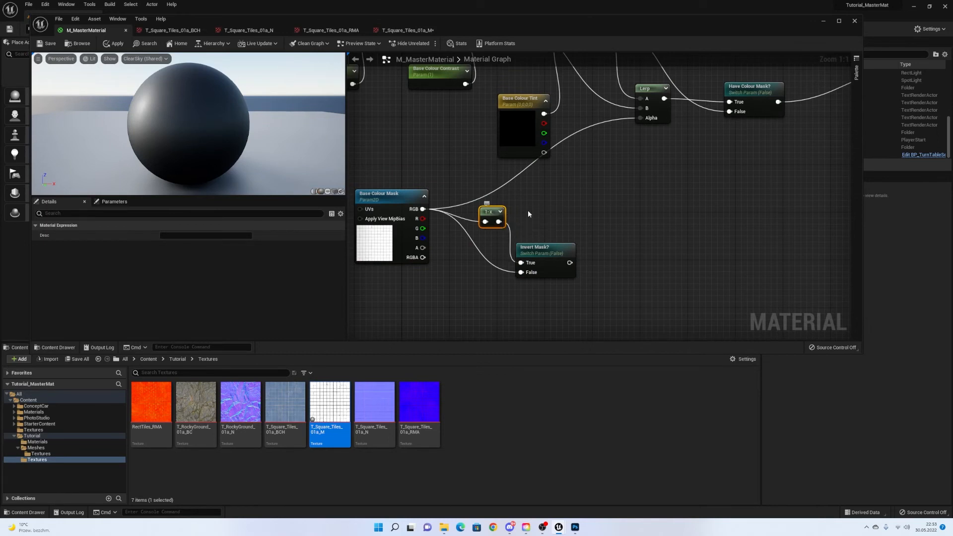
{"action": "right_click_drag", "start_coordinate": [557, 215], "coordinate": [589, 234]}
Connect the Invert Mask? output to the Lerp's Alpha input.
{"action": "left_click_drag", "start_coordinate": [589, 212], "coordinate": [457, 270]}
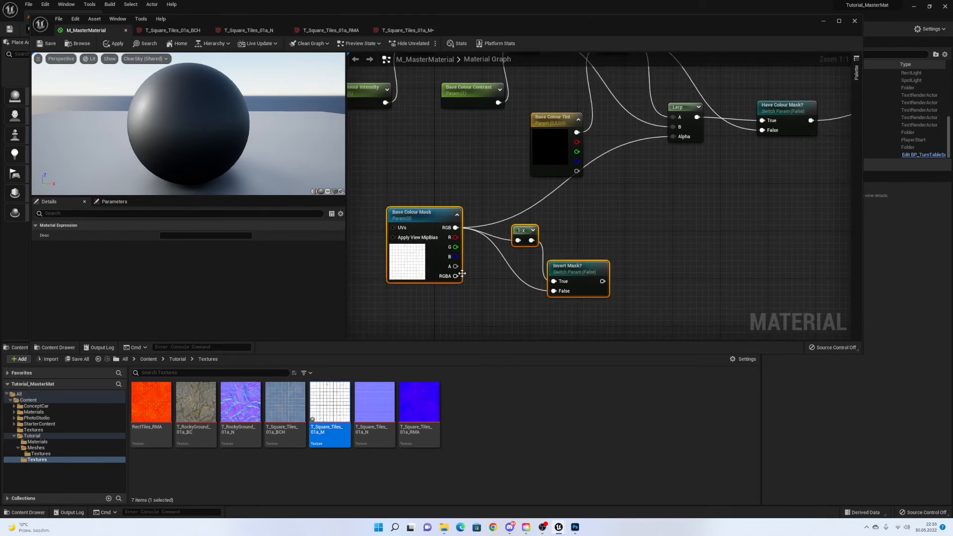
{"action": "left_click", "coordinate": [555, 154]}
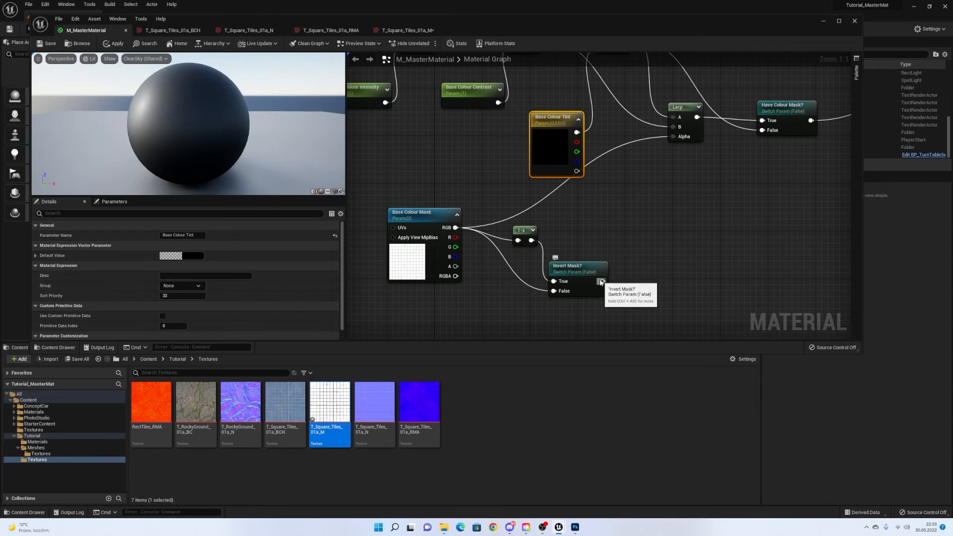
{"action": "left_click_drag", "start_coordinate": [602, 281], "coordinate": [674, 137]}
{"action": "left_click", "coordinate": [574, 237]}
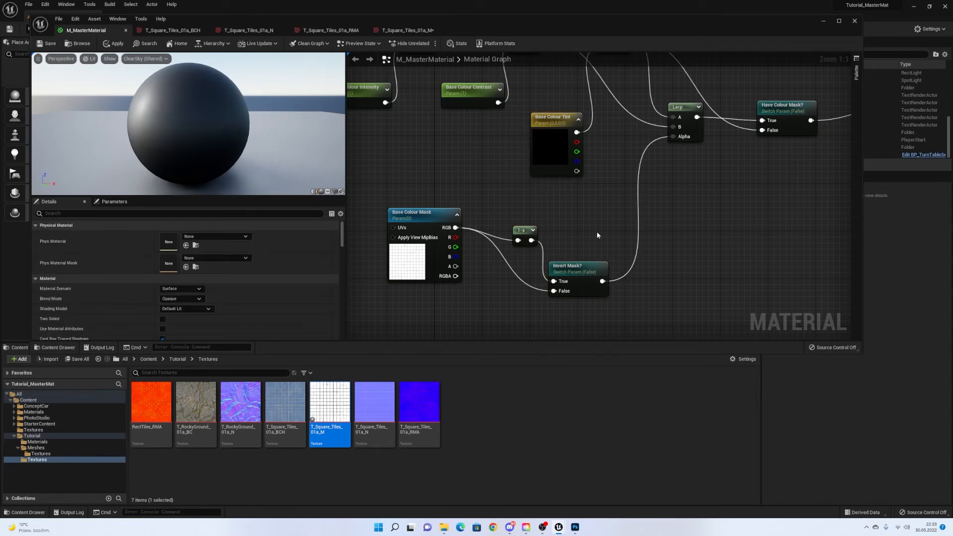
{"action": "scroll", "coordinate": [487, 265], "scroll_direction": "down", "scroll_amount": 2}
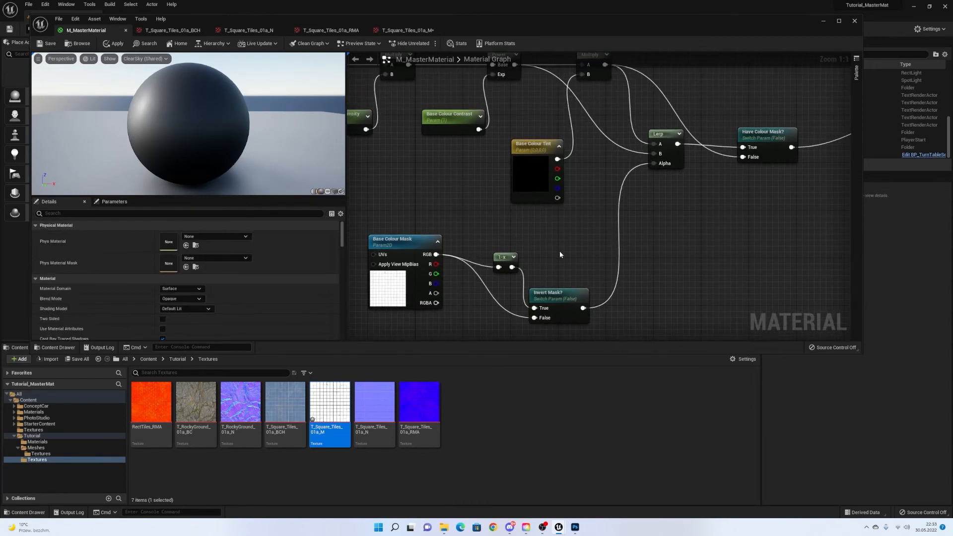
Wire the UV Multiply output into the Base Colour Mask texture's UVs pin.
{"action": "right_click_drag", "start_coordinate": [583, 243], "coordinate": [637, 242]}
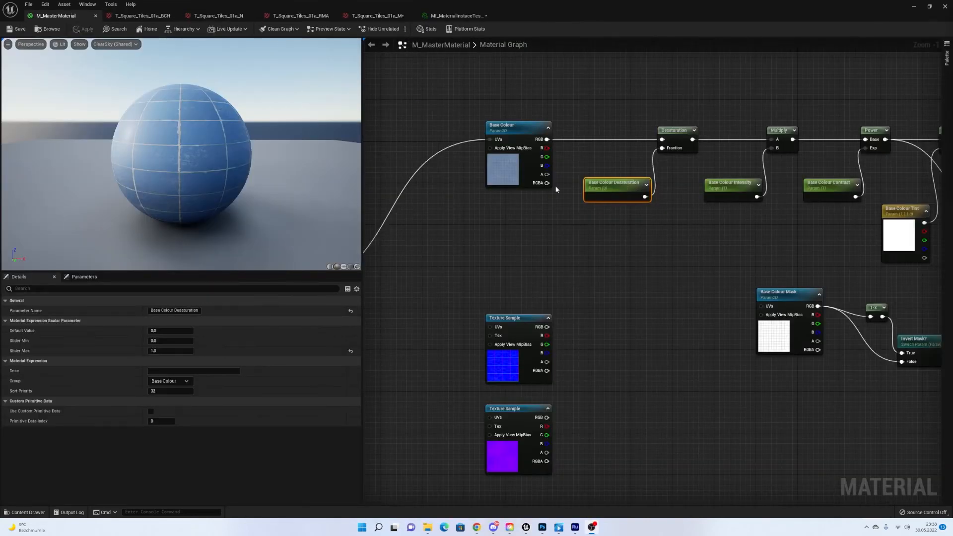
{"action": "right_click_drag", "start_coordinate": [650, 211], "coordinate": [570, 221]}
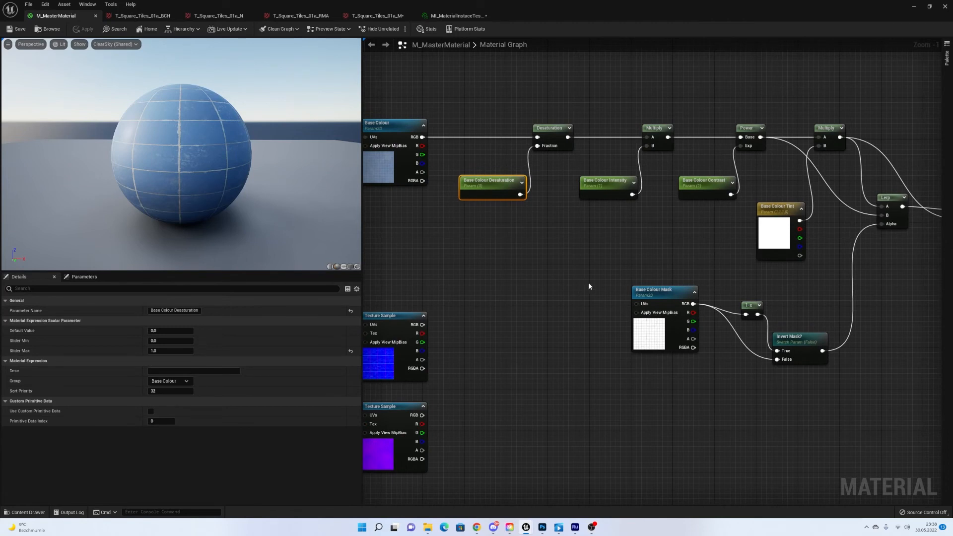
{"action": "right_click_drag", "start_coordinate": [540, 274], "coordinate": [671, 278]}
{"action": "scroll", "coordinate": [671, 278], "scroll_direction": "down", "scroll_amount": 1}
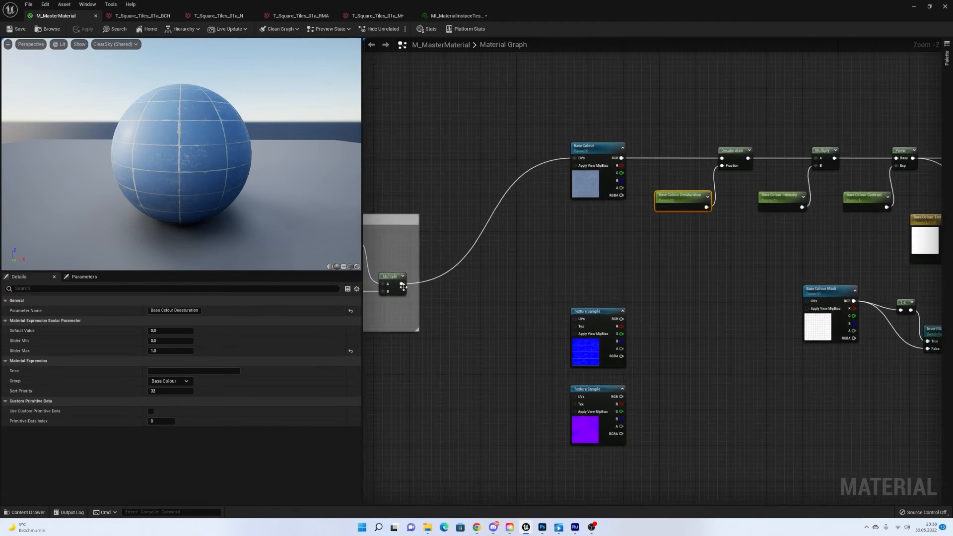
{"action": "right_click_drag", "start_coordinate": [418, 252], "coordinate": [655, 248]}
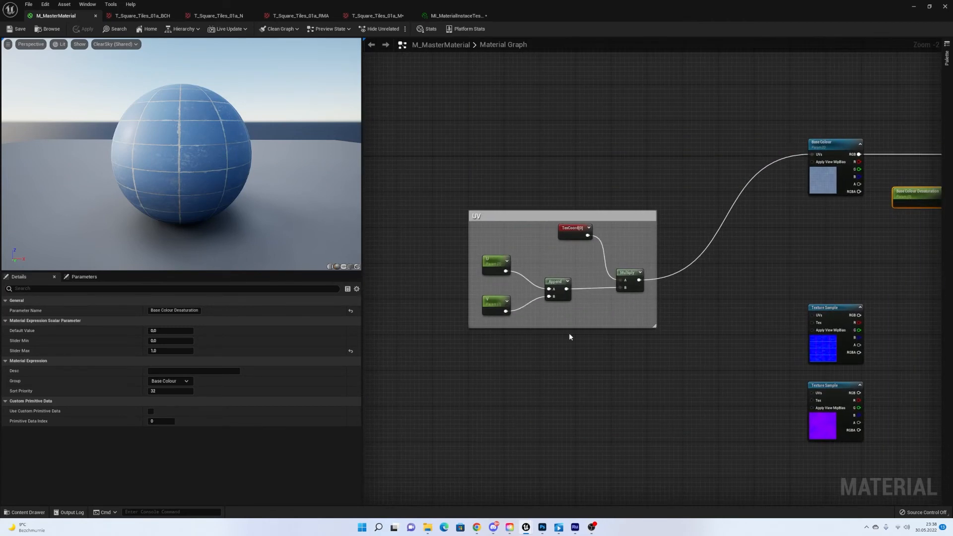
{"action": "right_click_drag", "start_coordinate": [717, 265], "coordinate": [437, 279]}
{"action": "left_click_drag", "start_coordinate": [398, 273], "coordinate": [804, 290]}
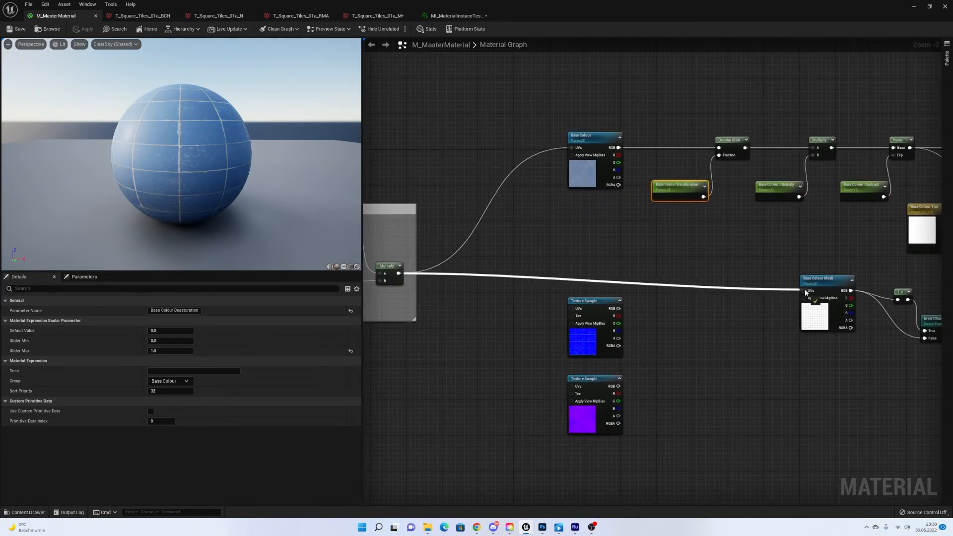
{"action": "right_click_drag", "start_coordinate": [810, 261], "coordinate": [535, 249]}
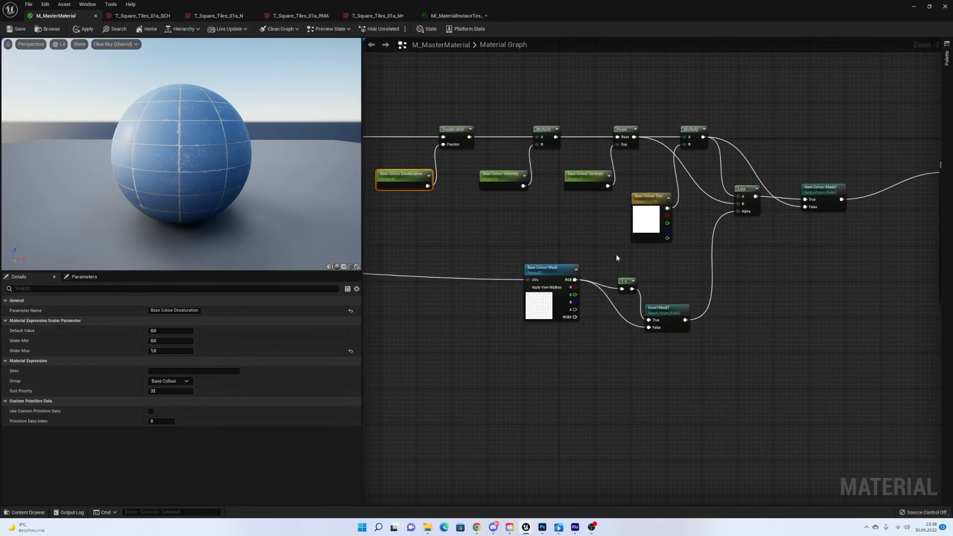
{"action": "right_click_drag", "start_coordinate": [615, 254], "coordinate": [813, 281]}
{"action": "right_click_drag", "start_coordinate": [559, 238], "coordinate": [728, 242]}
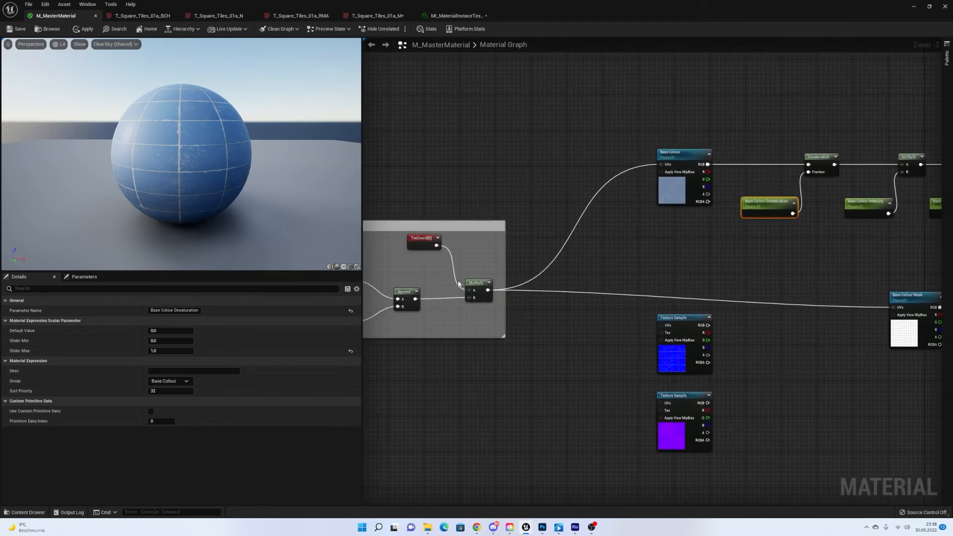
{"action": "right_click_drag", "start_coordinate": [848, 325], "coordinate": [575, 353]}
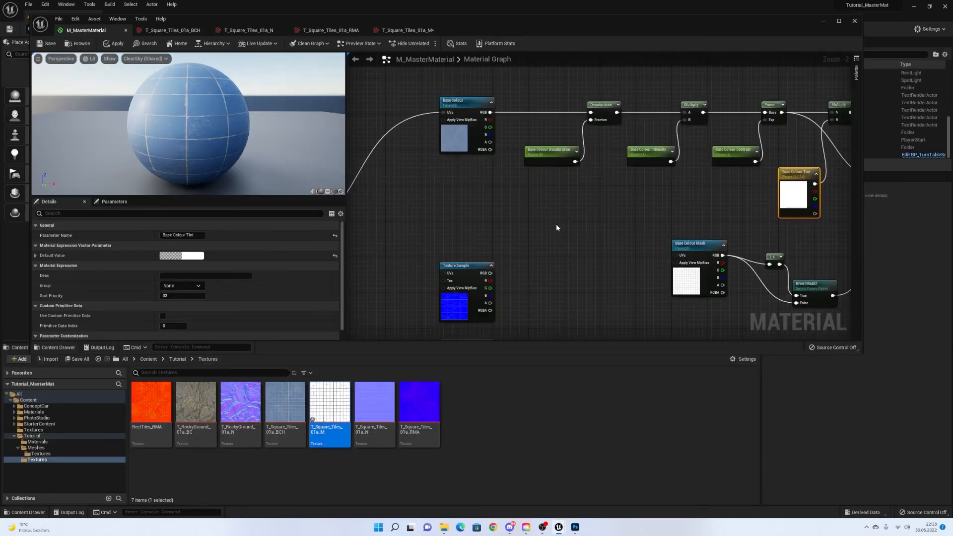
{"action": "right_click_drag", "start_coordinate": [556, 224], "coordinate": [686, 205]}
Locate M_MasterMaterial in the Content Browser.
{"action": "left_click", "coordinate": [474, 232]}
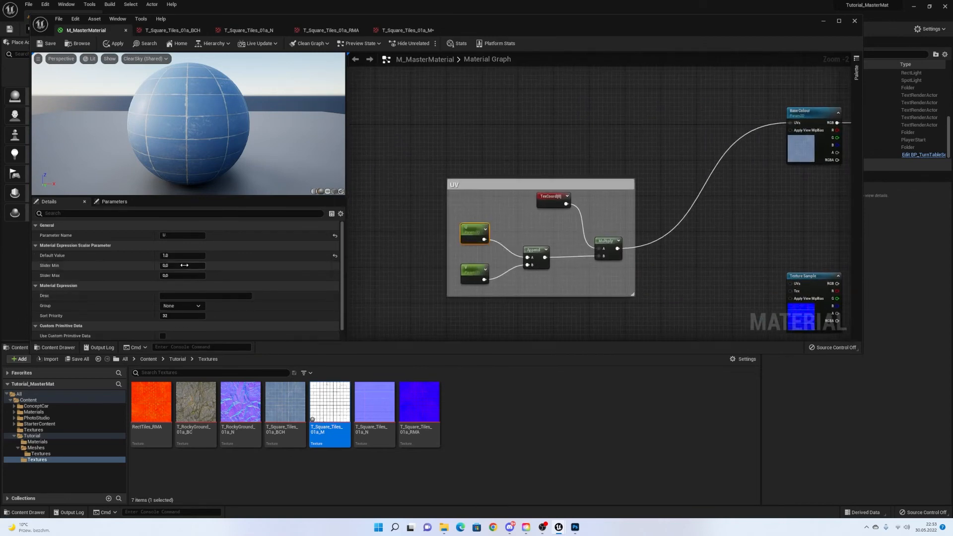
{"action": "right_click_drag", "start_coordinate": [711, 156], "coordinate": [279, 184]}
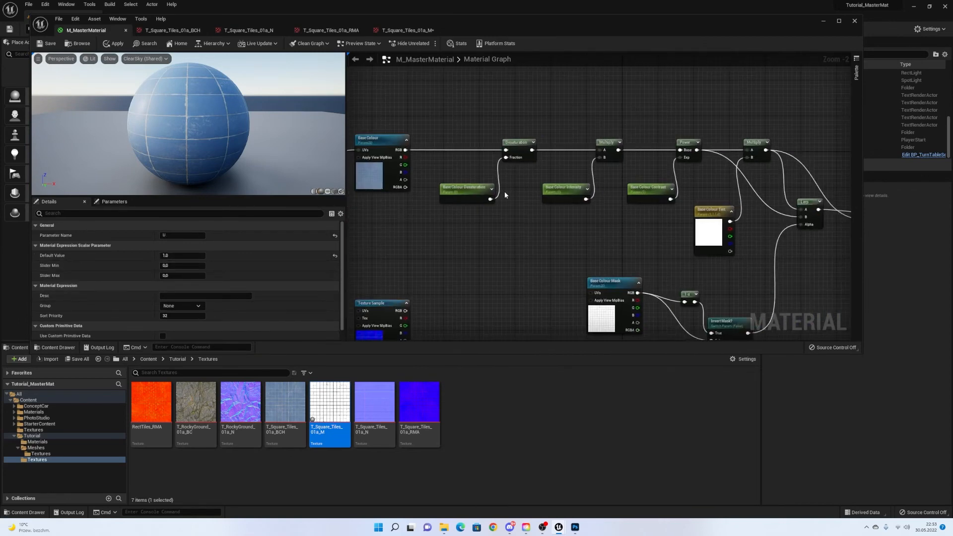
{"action": "left_click", "coordinate": [78, 43]}
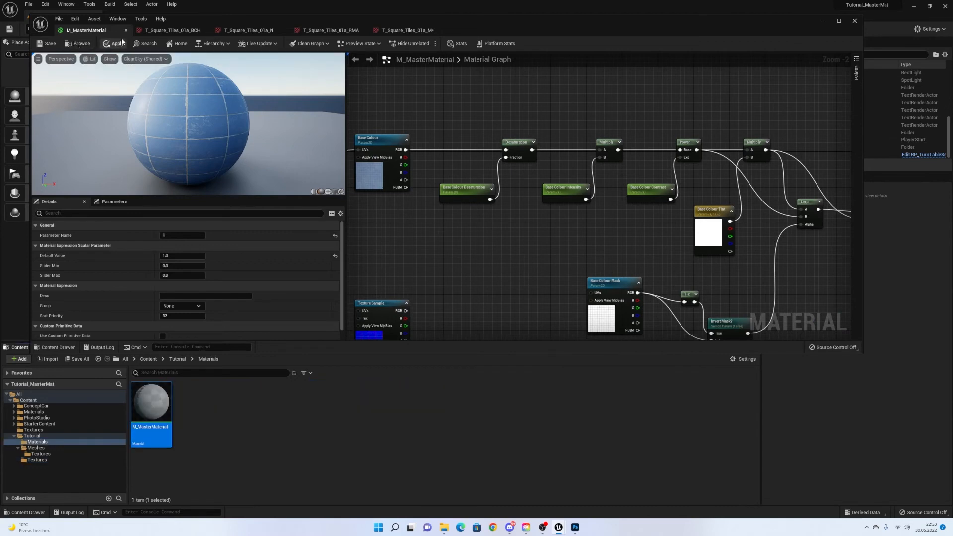
{"action": "left_click_drag", "start_coordinate": [218, 26], "coordinate": [229, 13]}
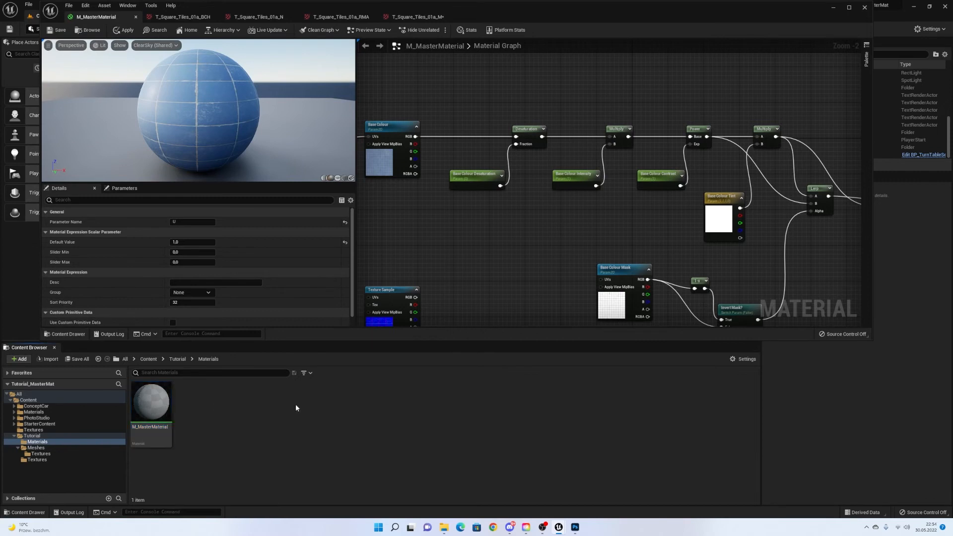
Create a material instance of M_MasterMaterial named MI_MaterialInstaceTest_01_A.
{"action": "right_click", "coordinate": [152, 408]}
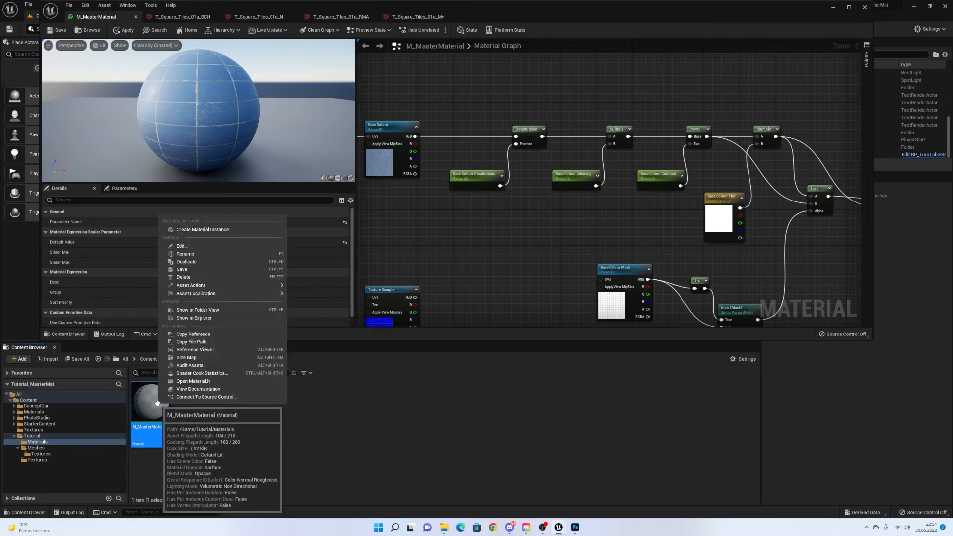
{"action": "left_click", "coordinate": [240, 230]}
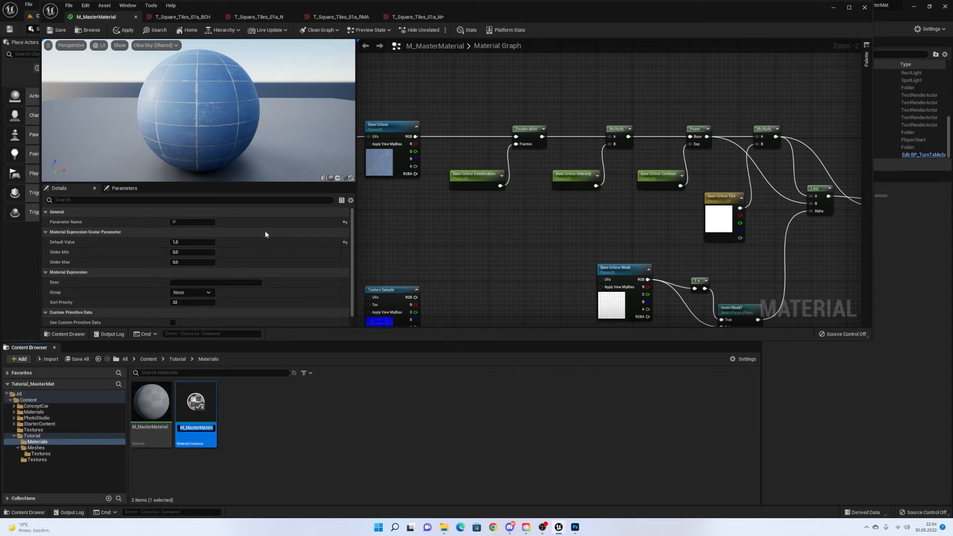
{"action": "type", "text": "M"}
{"action": "type", "text": "InstaceTest_01"}
{"action": "type", "text": "_A"}
{"action": "key", "text": "Return"}
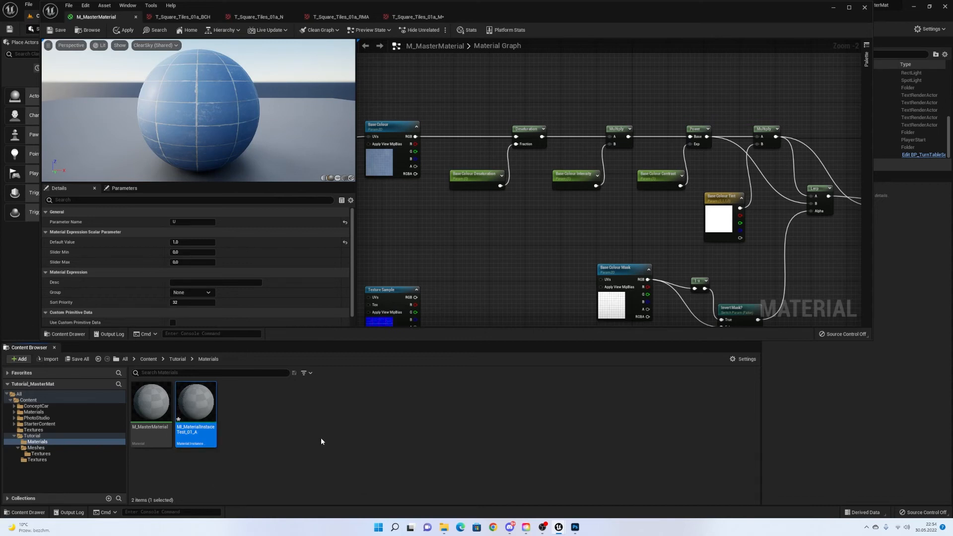
Open MI_MaterialInstaceTest_01_A to inspect its preview, then return to the M_MasterMaterial graph.
{"action": "double_click", "coordinate": [200, 397]}
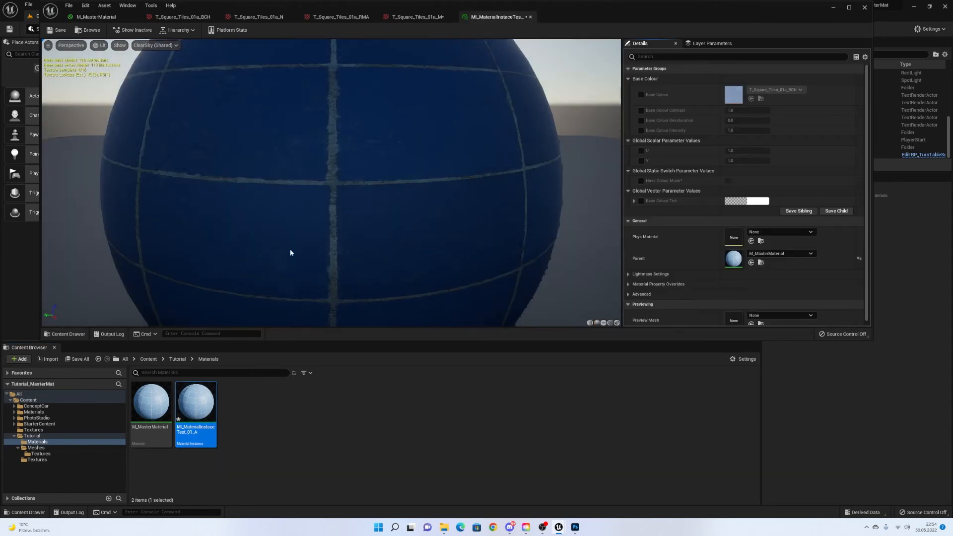
{"action": "scroll", "coordinate": [314, 235], "scroll_direction": "down", "scroll_amount": 5}
{"action": "mouse_move", "coordinate": [313, 234]}
{"action": "left_mouse_down"}
{"action": "mouse_move", "coordinate": [368, 230]}
{"action": "mouse_move", "coordinate": [306, 242]}
{"action": "left_mouse_up"}
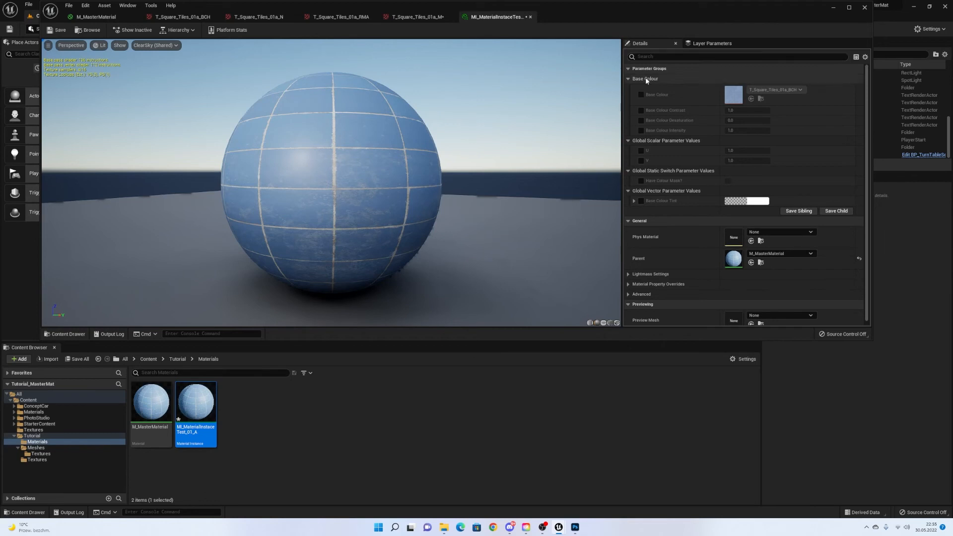
{"action": "left_click", "coordinate": [111, 19]}
{"action": "mouse_move", "coordinate": [436, 105]}
{"action": "right_mouse_down"}
{"action": "mouse_move", "coordinate": [608, 96]}
{"action": "mouse_move", "coordinate": [439, 109]}
{"action": "right_mouse_up"}
Assign the Invert Mask? switch to the Base Colour group.
{"action": "left_click", "coordinate": [439, 111]}
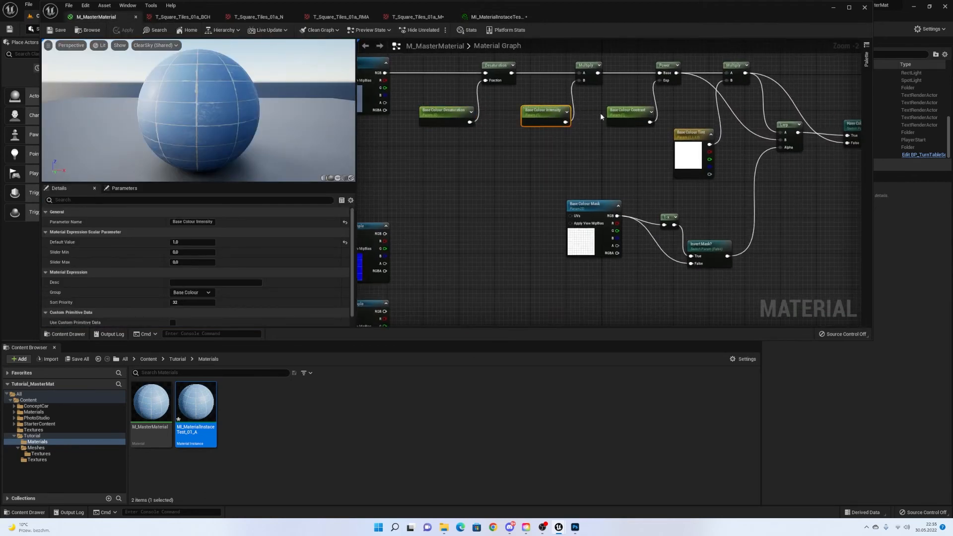
{"action": "right_click_drag", "start_coordinate": [600, 112], "coordinate": [497, 114]}
{"action": "left_click", "coordinate": [511, 109]}
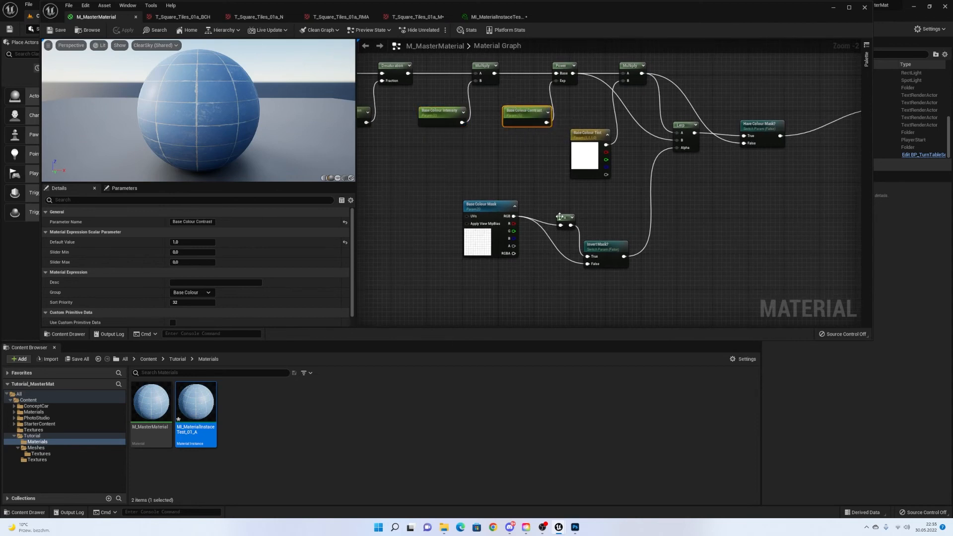
{"action": "left_click", "coordinate": [608, 251]}
{"action": "left_click", "coordinate": [208, 273]}
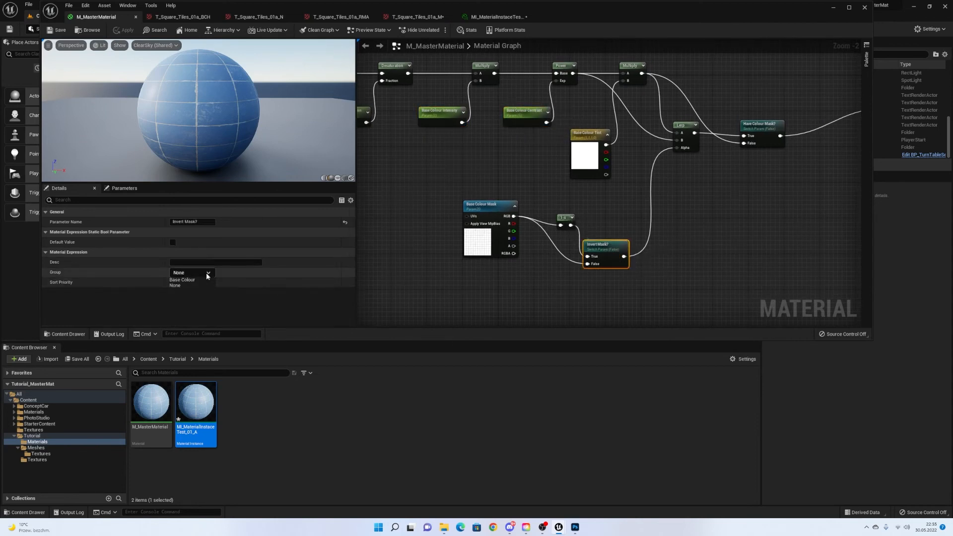
{"action": "left_click", "coordinate": [199, 280]}
Assign the Have Colour Mask? switch to the Base Colour group.
{"action": "left_click", "coordinate": [468, 246]}
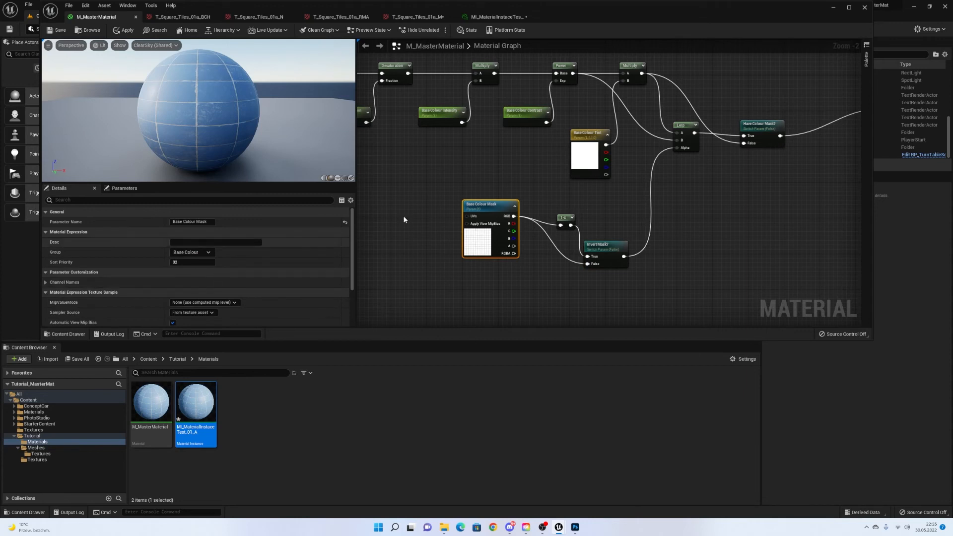
{"action": "right_click_drag", "start_coordinate": [404, 220], "coordinate": [250, 257]}
{"action": "left_click", "coordinate": [607, 162]}
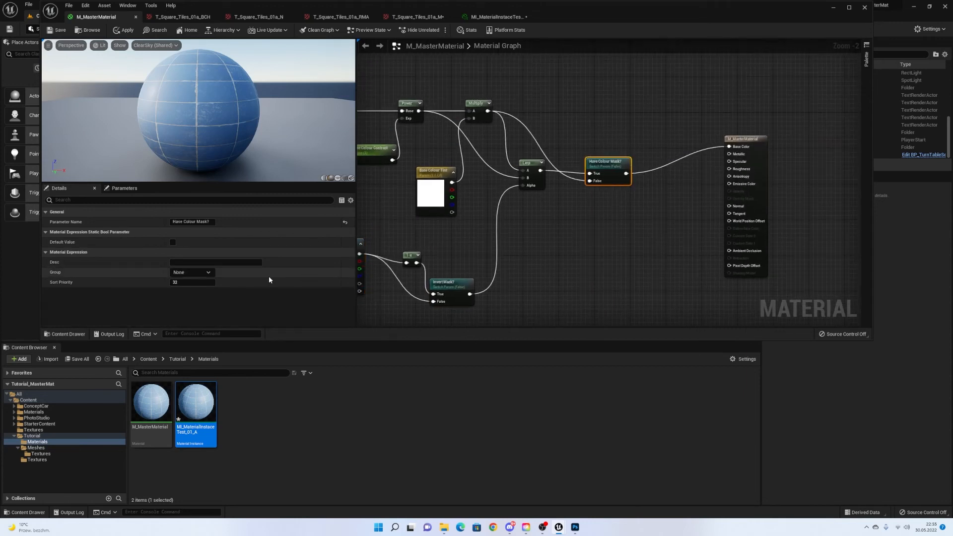
{"action": "left_click", "coordinate": [204, 274]}
{"action": "left_click", "coordinate": [203, 281]}
Assign the Base Colour Tint parameter to the Base Colour group.
{"action": "left_click", "coordinate": [437, 200]}
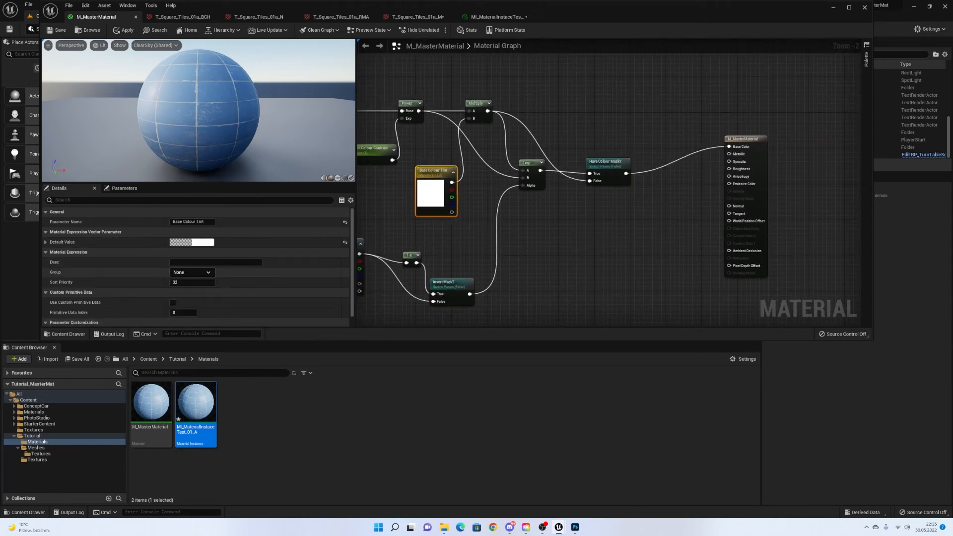
{"action": "left_click", "coordinate": [208, 273]}
{"action": "left_click", "coordinate": [206, 280]}
{"action": "right_click_drag", "start_coordinate": [532, 200], "coordinate": [725, 189]}
{"action": "scroll", "coordinate": [444, 240], "scroll_direction": "down", "scroll_amount": 1}
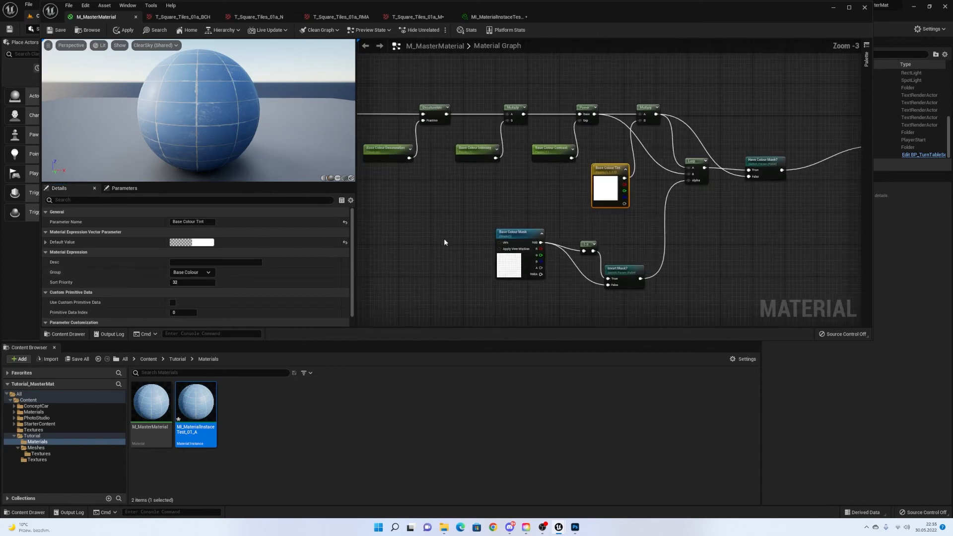
{"action": "right_click_drag", "start_coordinate": [449, 240], "coordinate": [833, 184]}
Create a UV group by entering 'UV' as the U parameter's group name.
{"action": "left_click", "coordinate": [433, 171]}
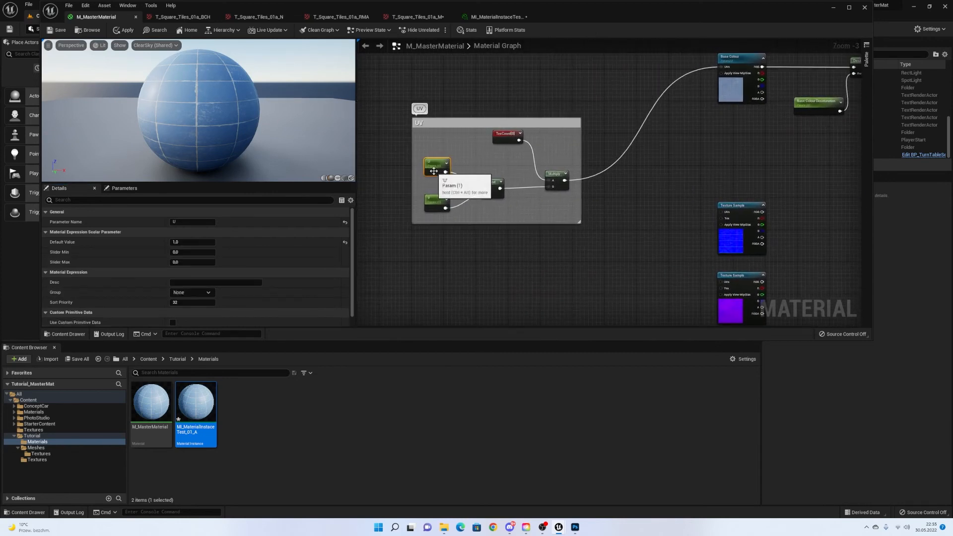
{"action": "right_click_drag", "start_coordinate": [590, 173], "coordinate": [632, 188]}
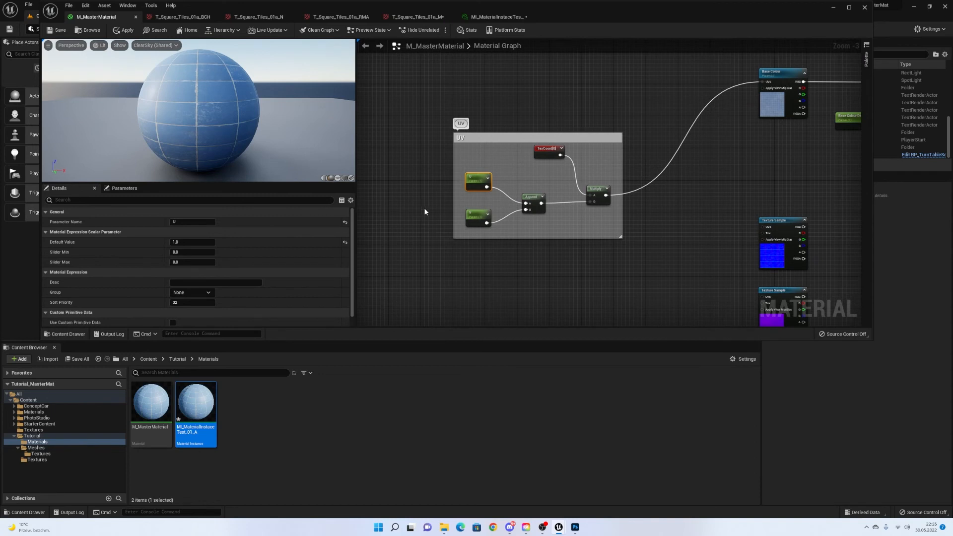
{"action": "left_click", "coordinate": [186, 292]}
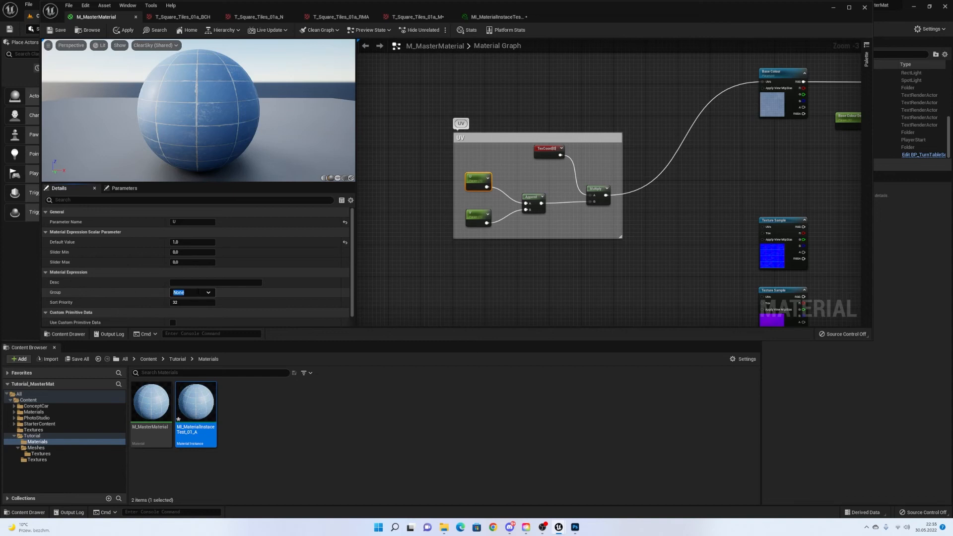
{"action": "type", "text": "UV"}
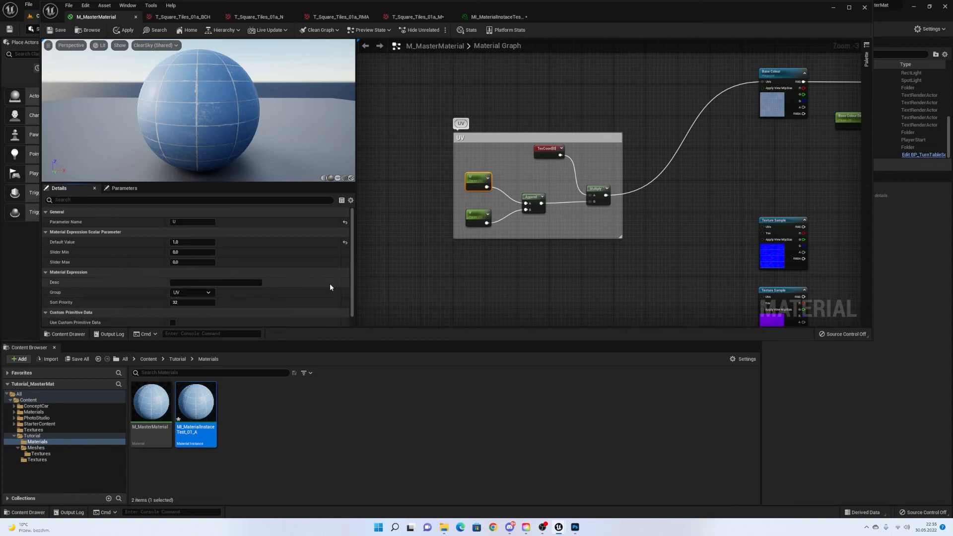
Put the V parameter in the UV group and confirm U stays in it.
{"action": "left_click", "coordinate": [476, 216]}
{"action": "left_click", "coordinate": [186, 292]}
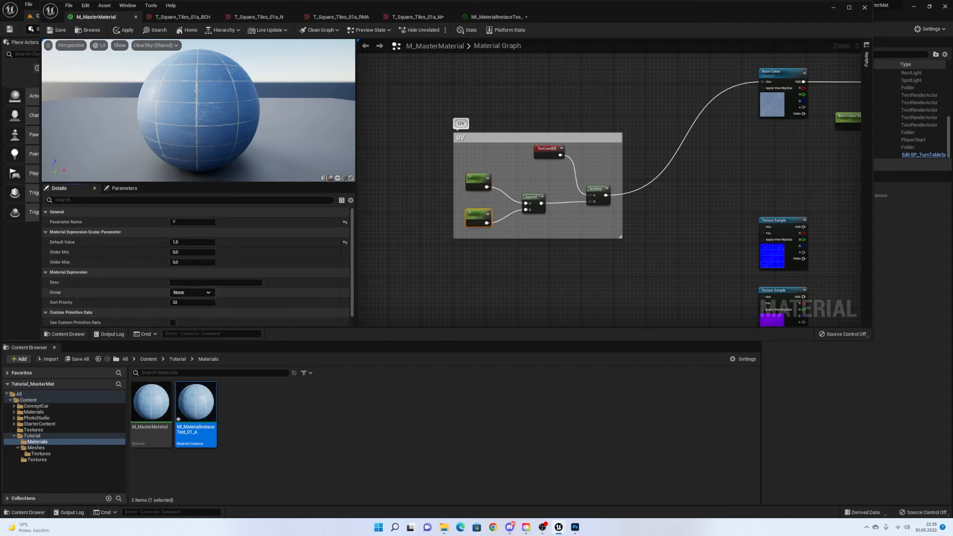
{"action": "type", "text": "UV"}
{"action": "left_click", "coordinate": [472, 281]}
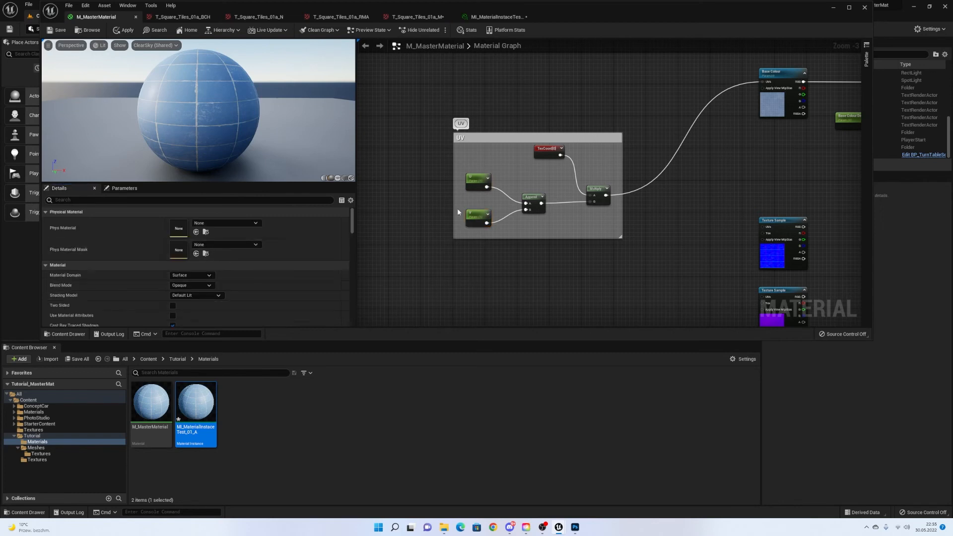
{"action": "left_click", "coordinate": [477, 179]}
{"action": "left_click", "coordinate": [209, 293]}
{"action": "left_click", "coordinate": [173, 305]}
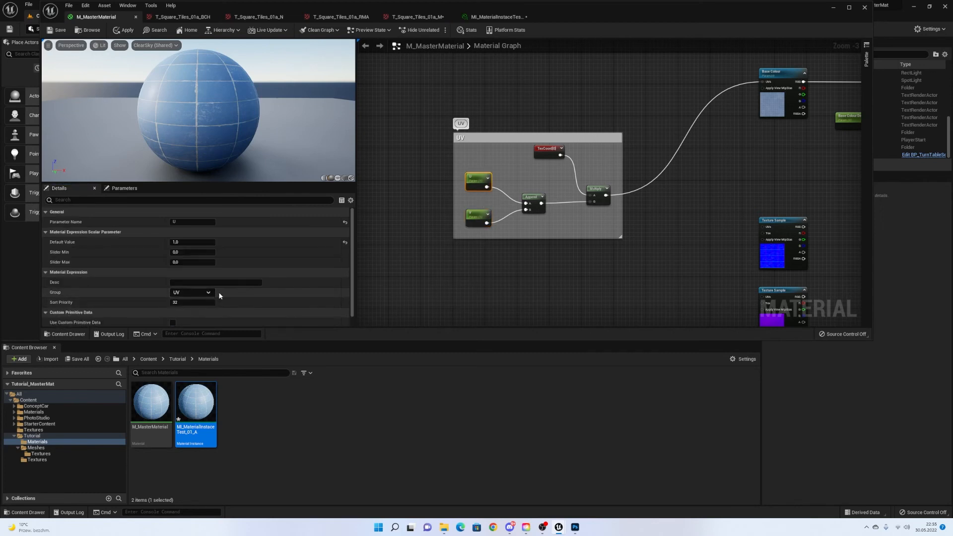
{"action": "left_click", "coordinate": [476, 217]}
{"action": "left_click", "coordinate": [208, 293]}
{"action": "left_click", "coordinate": [208, 295]}
Save M_MasterMaterial and view the grouped parameters in MI_MaterialInstaceTest_01_A.
{"action": "right_click_drag", "start_coordinate": [795, 247], "coordinate": [465, 242]}
{"action": "scroll", "coordinate": [591, 255], "scroll_direction": "down", "scroll_amount": 1}
{"action": "left_click", "coordinate": [57, 30]}
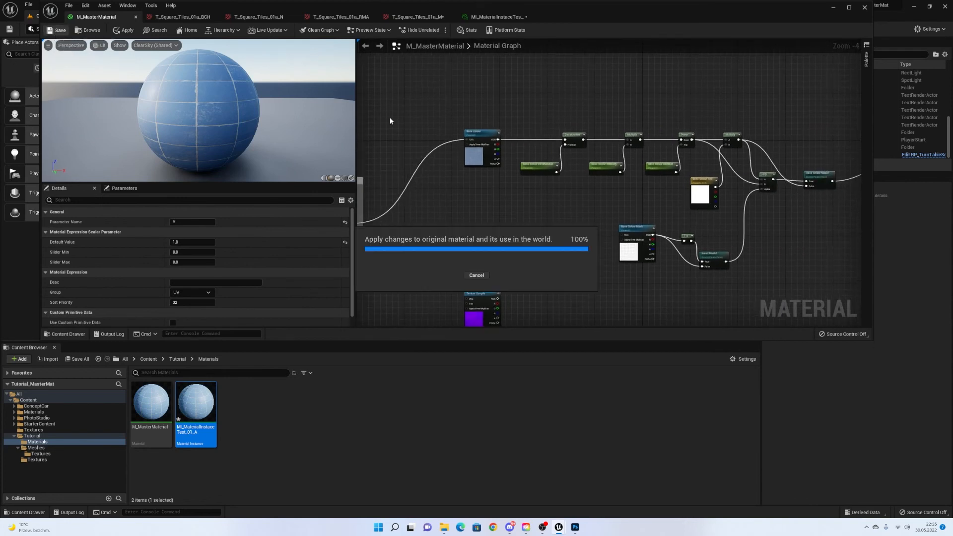
{"action": "left_click", "coordinate": [494, 19]}
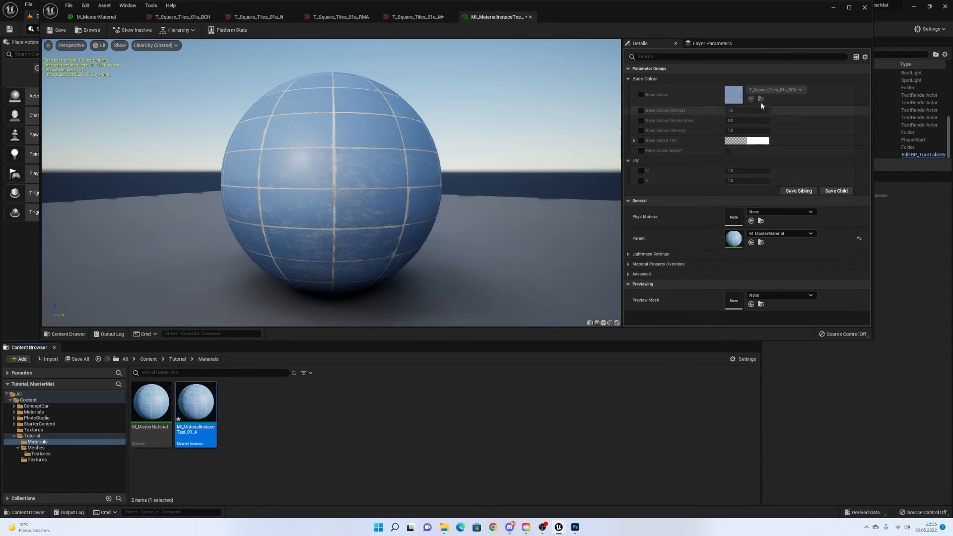
Enable the U and V tiling overrides and set both to 2.0.
{"action": "left_click", "coordinate": [848, 8]}
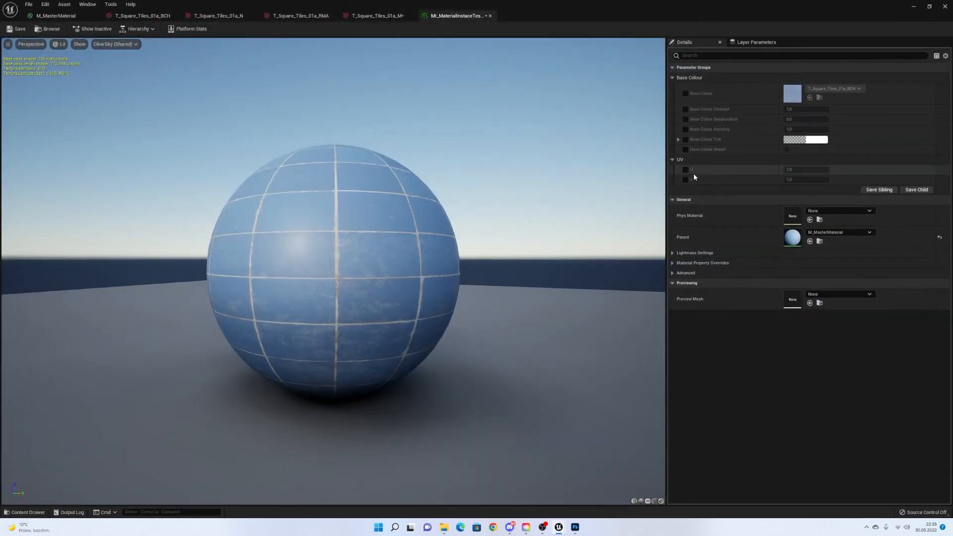
{"action": "scroll", "coordinate": [569, 174], "scroll_direction": "up", "scroll_amount": 3}
{"action": "left_click_drag", "start_coordinate": [569, 173], "coordinate": [586, 209]}
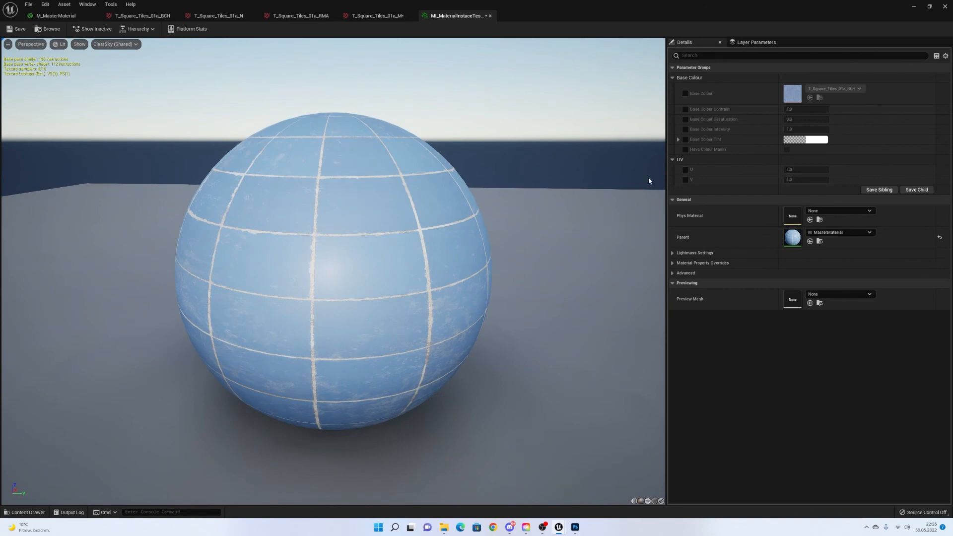
{"action": "left_click", "coordinate": [686, 169]}
{"action": "left_click", "coordinate": [685, 179]}
{"action": "left_click", "coordinate": [792, 170]}
{"action": "type", "text": "2"}
{"action": "left_click", "coordinate": [792, 179]}
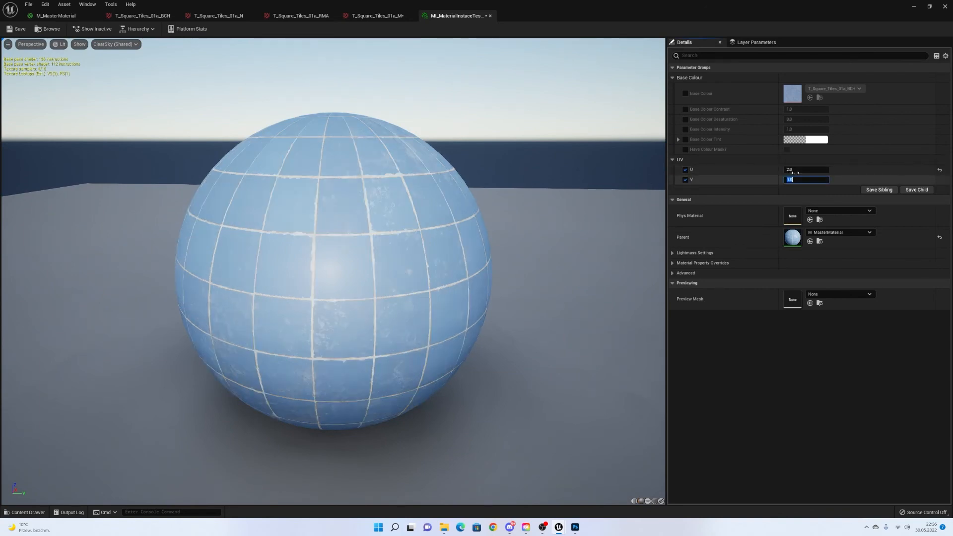
{"action": "type", "text": "2"}
{"action": "left_click", "coordinate": [792, 170]}
{"action": "left_click_drag", "start_coordinate": [595, 223], "coordinate": [591, 179]}
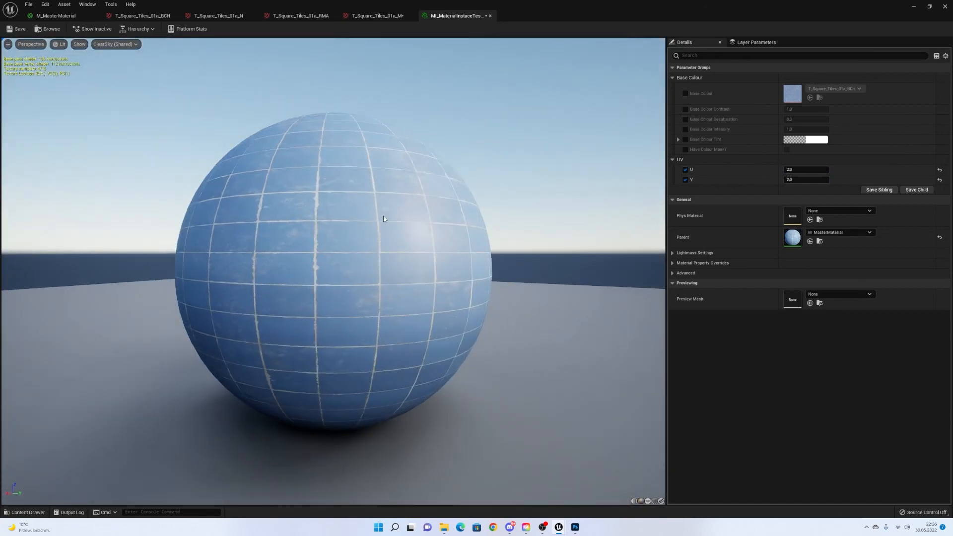
Restore the U and V tiling values to 1.0.
{"action": "left_click", "coordinate": [794, 171]}
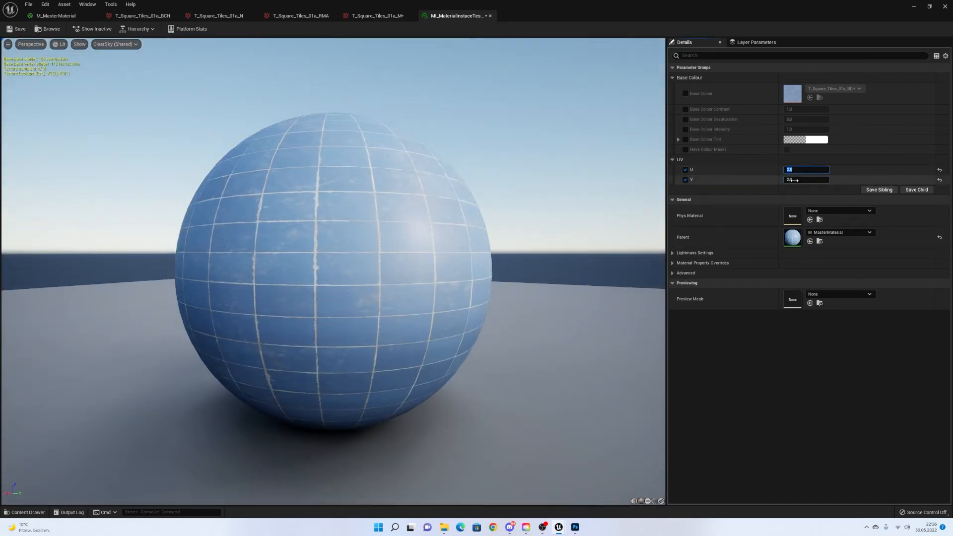
{"action": "type", "text": "1"}
{"action": "left_click", "coordinate": [795, 180]}
{"action": "type", "text": "1"}
{"action": "key", "text": "Return"}
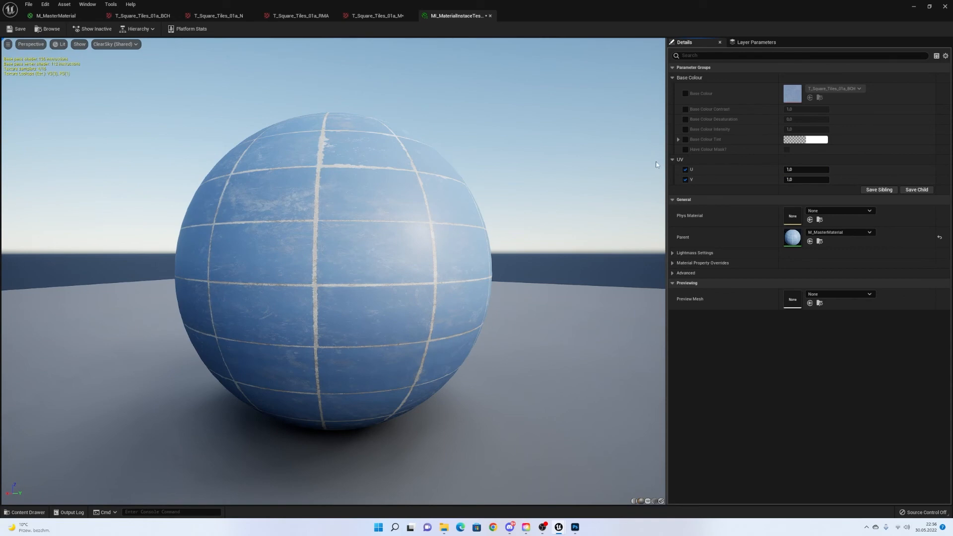
Enable the Contrast, Desaturation and Intensity overrides, test a higher contrast, then reset it to 1.0.
{"action": "left_click", "coordinate": [685, 109]}
{"action": "left_click", "coordinate": [685, 119]}
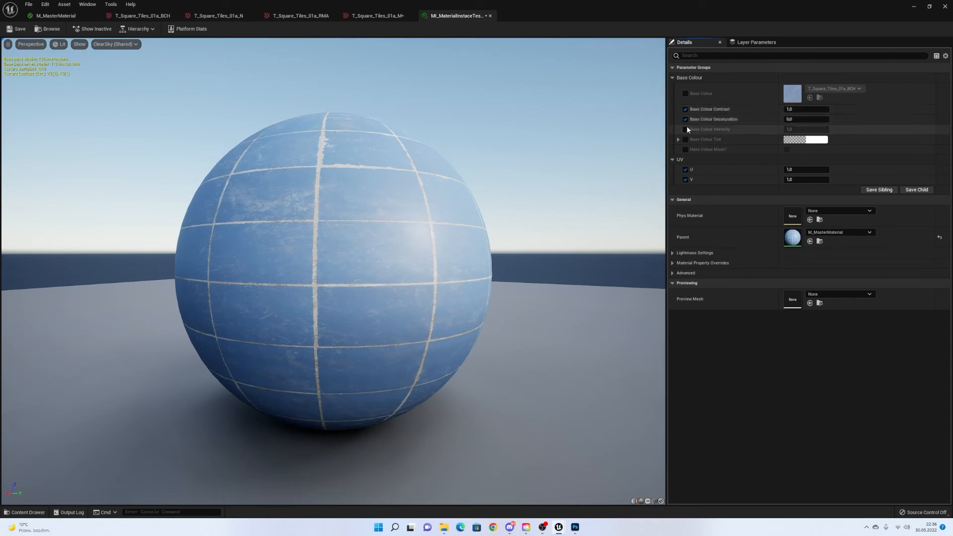
{"action": "left_click", "coordinate": [685, 129]}
{"action": "mouse_move", "coordinate": [804, 109]}
{"action": "left_mouse_down"}
{"action": "mouse_move", "coordinate": [818, 109]}
{"action": "mouse_move", "coordinate": [814, 119]}
{"action": "left_mouse_up"}
{"action": "left_click", "coordinate": [940, 109]}
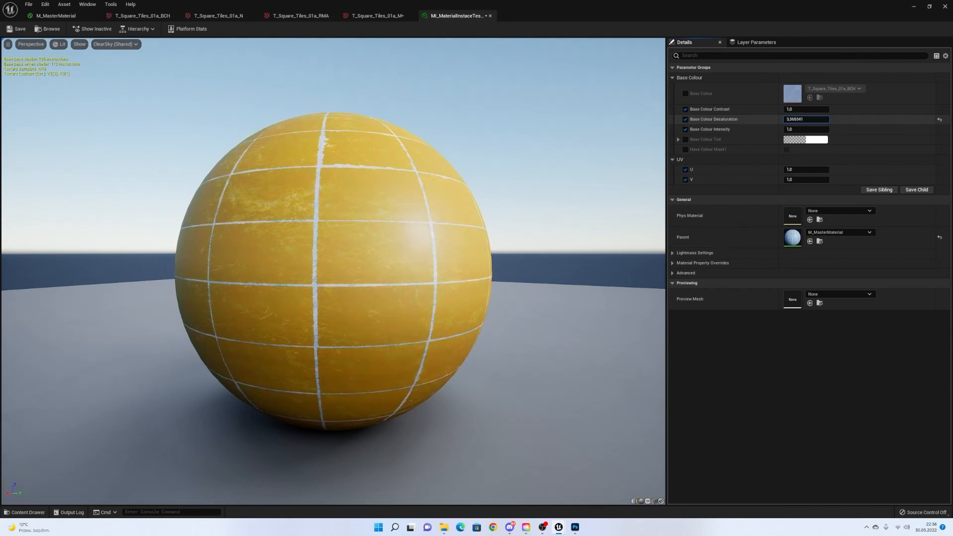
Try negative and positive Desaturation values, ending with Desaturation typed in as 1.0.
{"action": "left_click_drag", "start_coordinate": [806, 119], "coordinate": [810, 120]}
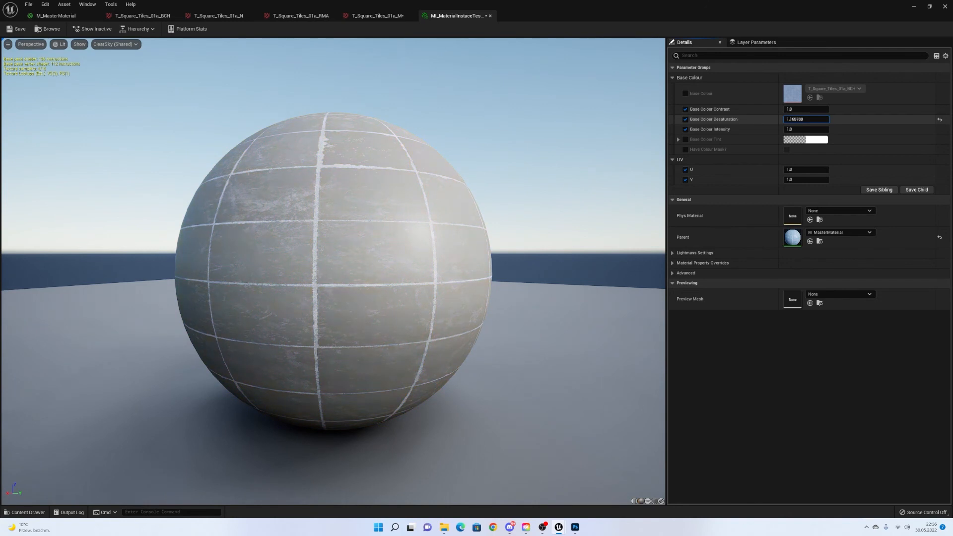
{"action": "left_click", "coordinate": [939, 120]}
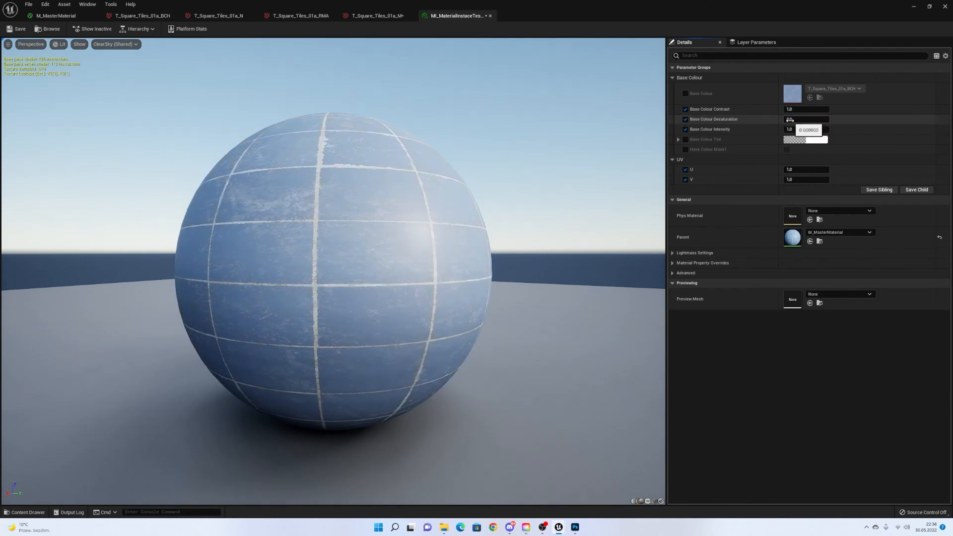
{"action": "left_click_drag", "start_coordinate": [790, 119], "coordinate": [796, 119]}
{"action": "left_click_drag", "start_coordinate": [798, 120], "coordinate": [807, 119]}
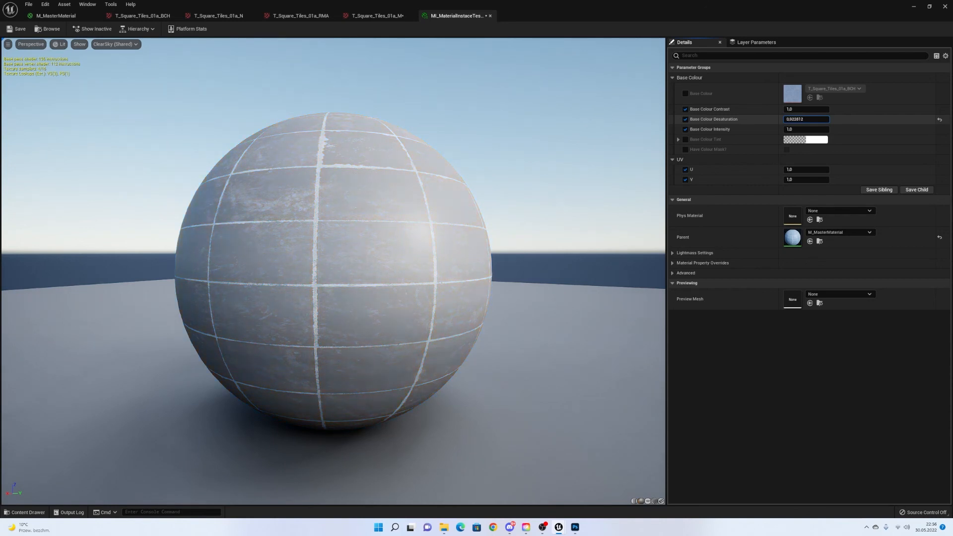
{"action": "left_click", "coordinate": [939, 120]}
{"action": "left_click", "coordinate": [825, 122]}
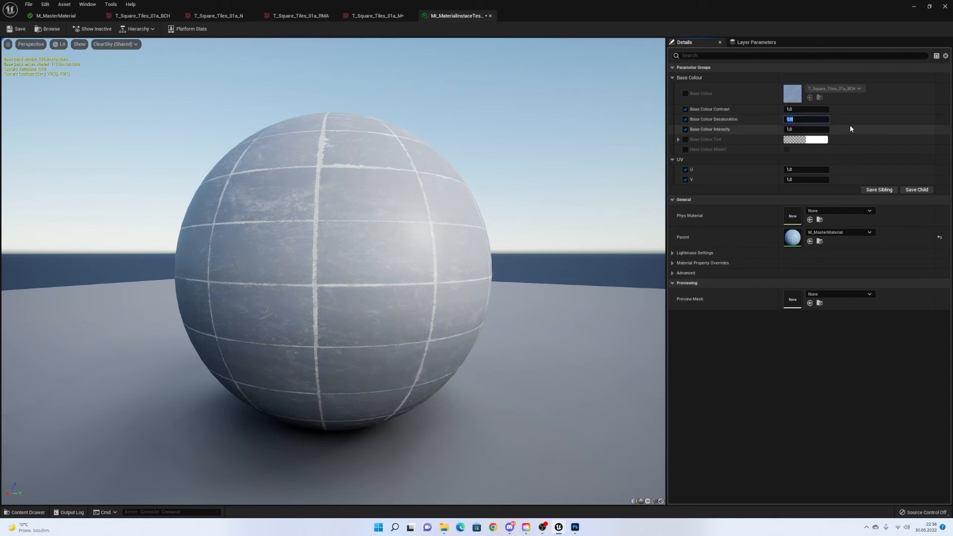
{"action": "type", "text": "1"}
{"action": "key", "text": "Return"}
Return Desaturation to 0.0 so the sphere's tiles turn blue again.
{"action": "left_click", "coordinate": [809, 129]}
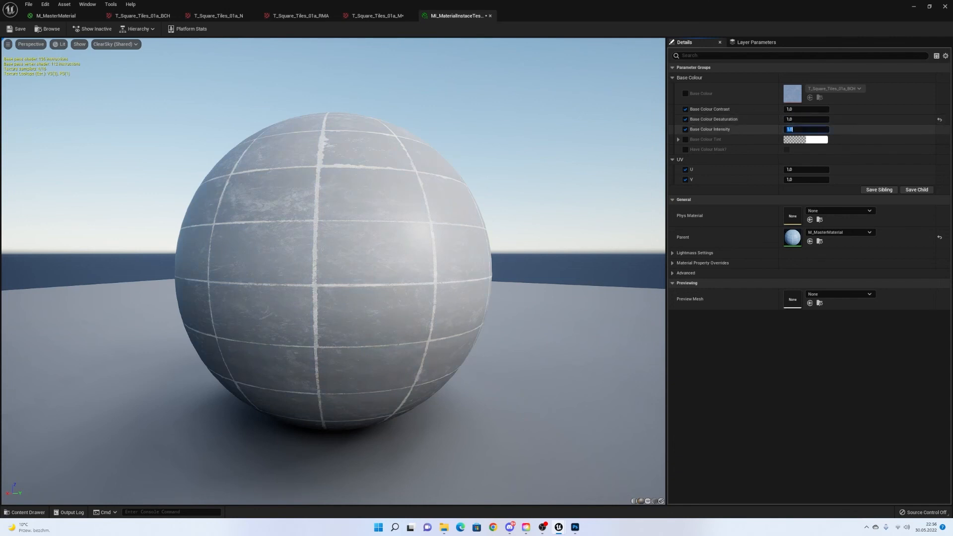
{"action": "left_click", "coordinate": [803, 119]}
{"action": "left_click", "coordinate": [937, 120]}
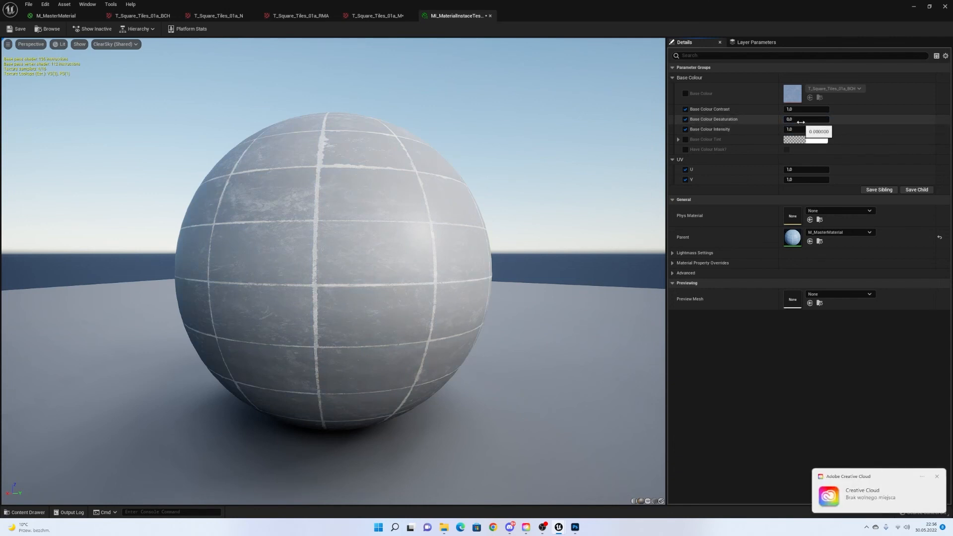
{"action": "left_click_drag", "start_coordinate": [806, 120], "coordinate": [792, 120]}
{"action": "type", "text": "0"}
{"action": "key", "text": "Return"}
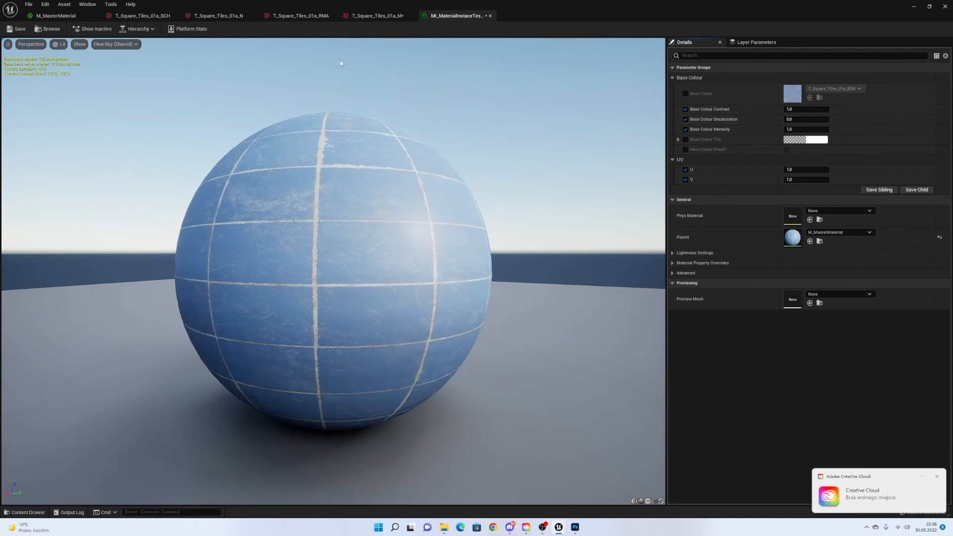
In M_MasterMaterial, set the Base Colour Desaturation Slider Max to 1.0 and save.
{"action": "left_click", "coordinate": [55, 15]}
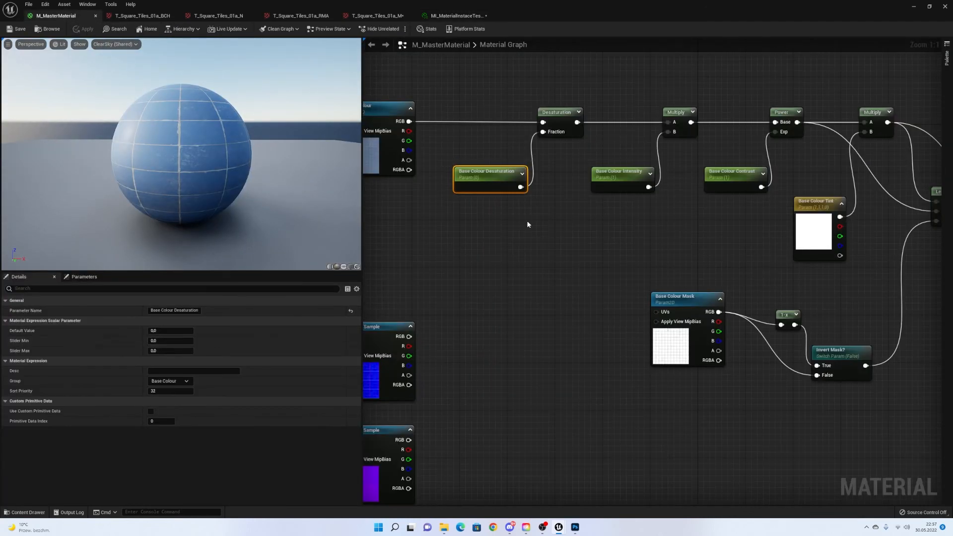
{"action": "right_click_drag", "start_coordinate": [526, 221], "coordinate": [609, 234]}
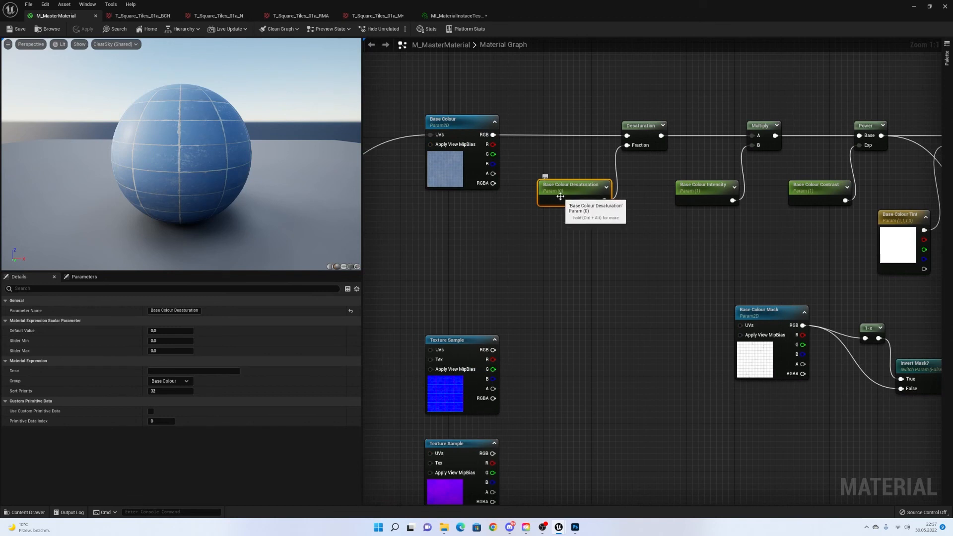
{"action": "left_click", "coordinate": [164, 351]}
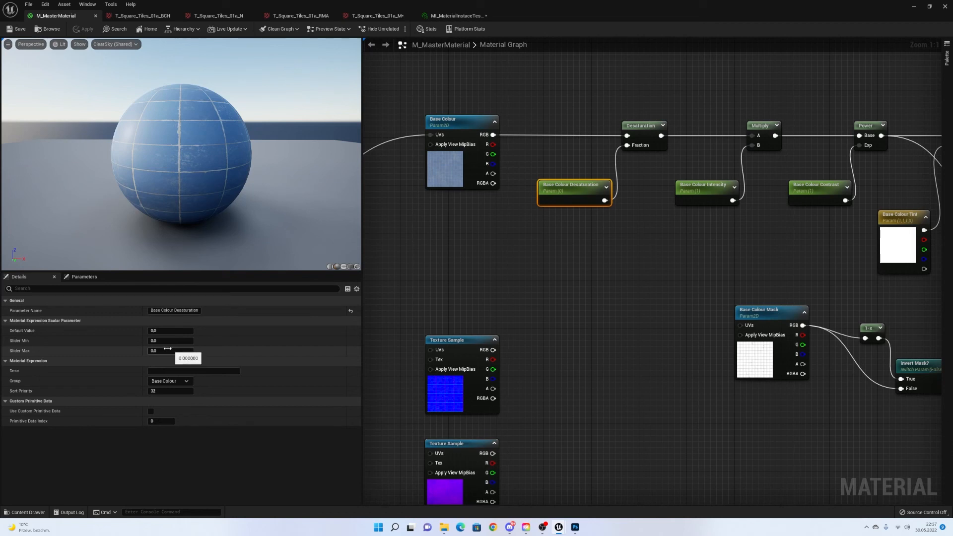
{"action": "type", "text": "1"}
{"action": "key", "text": "Return"}
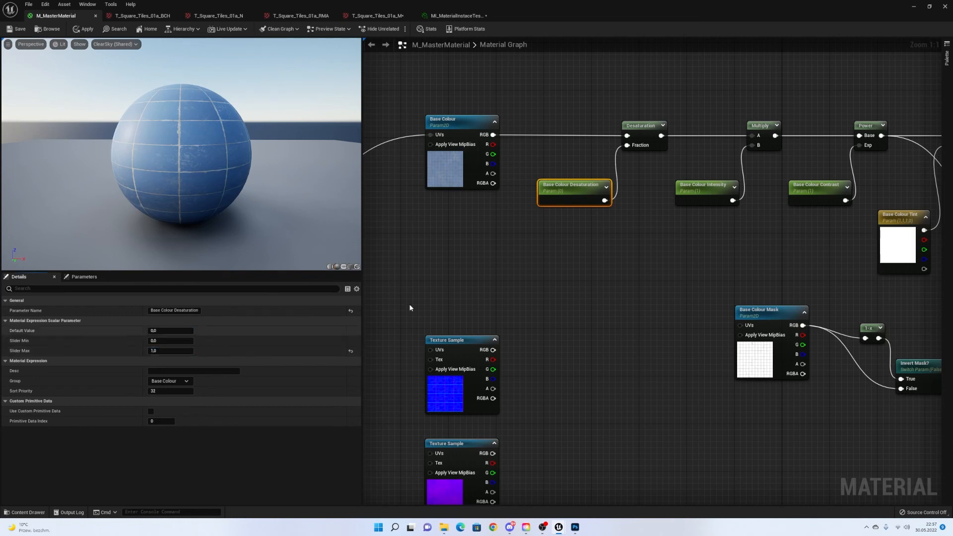
{"action": "left_click", "coordinate": [13, 30]}
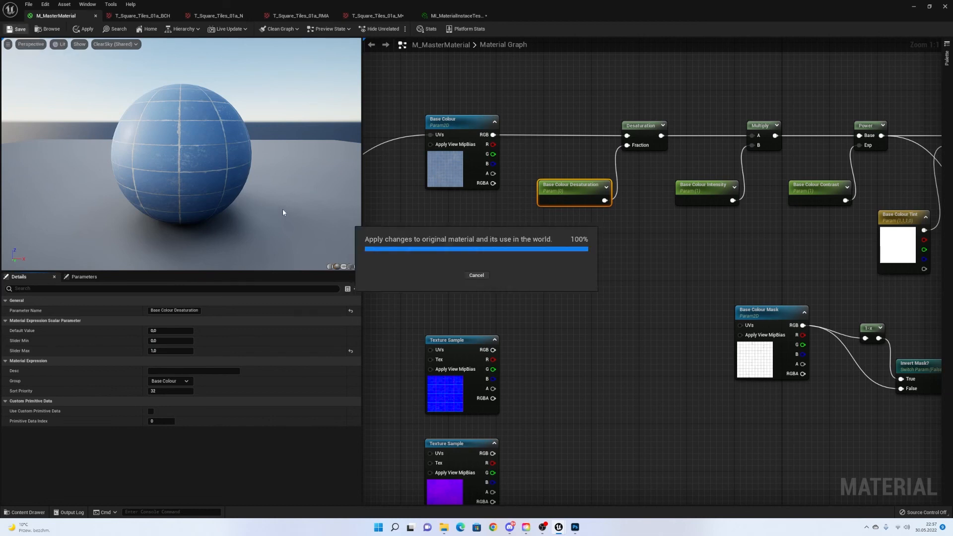
Slide the instance's Desaturation up to 1.0, then bring it back to 0.0.
{"action": "left_click", "coordinate": [454, 15]}
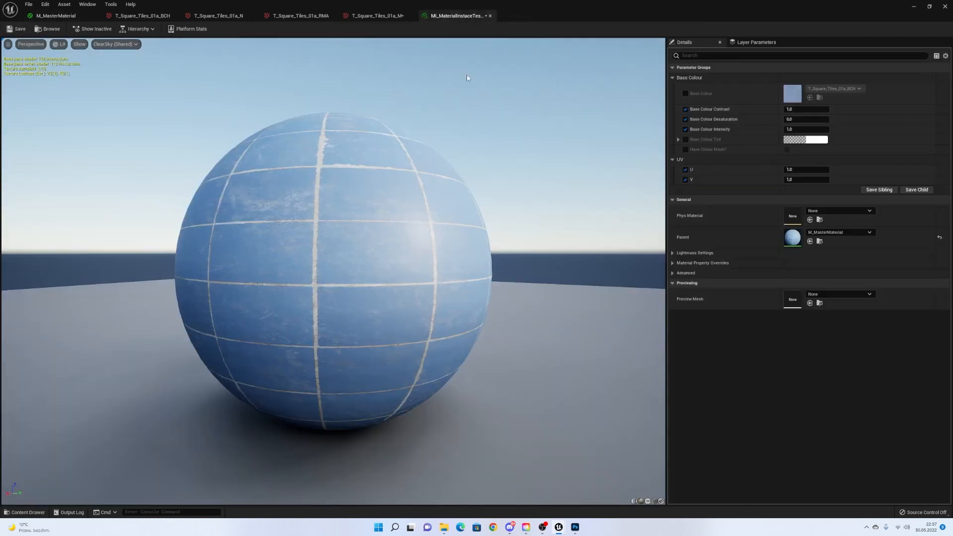
{"action": "left_click_drag", "start_coordinate": [795, 120], "coordinate": [921, 131]}
{"action": "left_click", "coordinate": [806, 120]}
Test Intensity at 0.0, undo back to 1.0, and enable the Base Colour Tint override.
{"action": "left_click", "coordinate": [940, 129]}
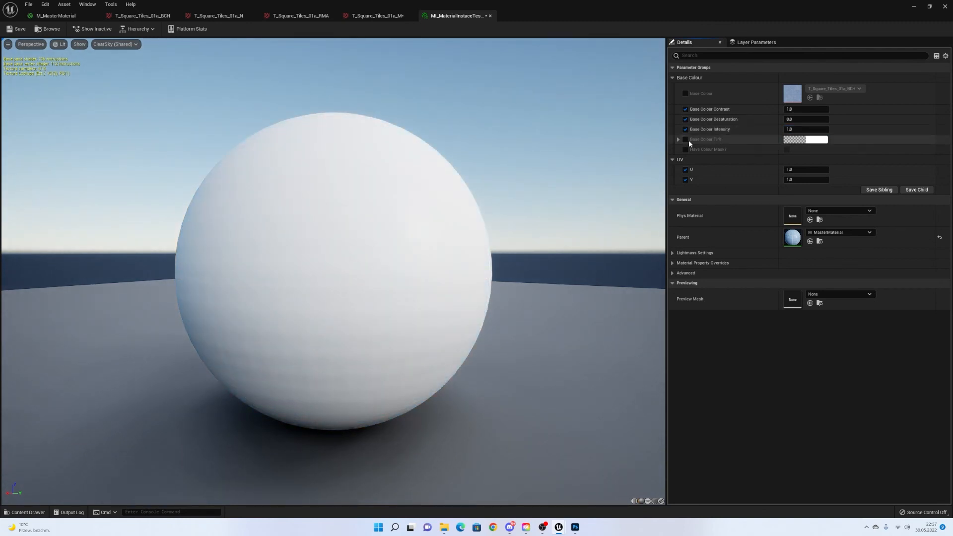
{"action": "left_click", "coordinate": [801, 129]}
{"action": "type", "text": "0"}
{"action": "key", "text": "Return"}
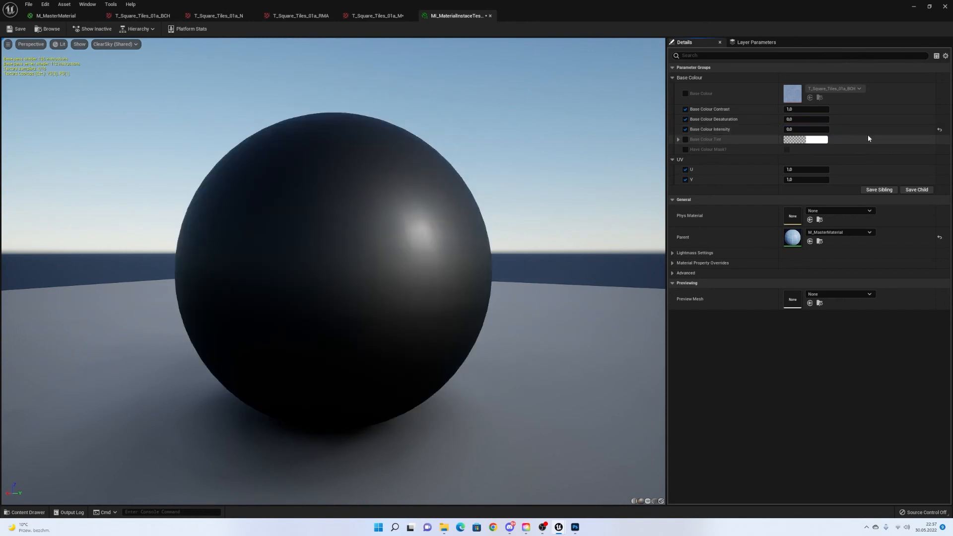
{"action": "key", "text": "ctrl+z"}
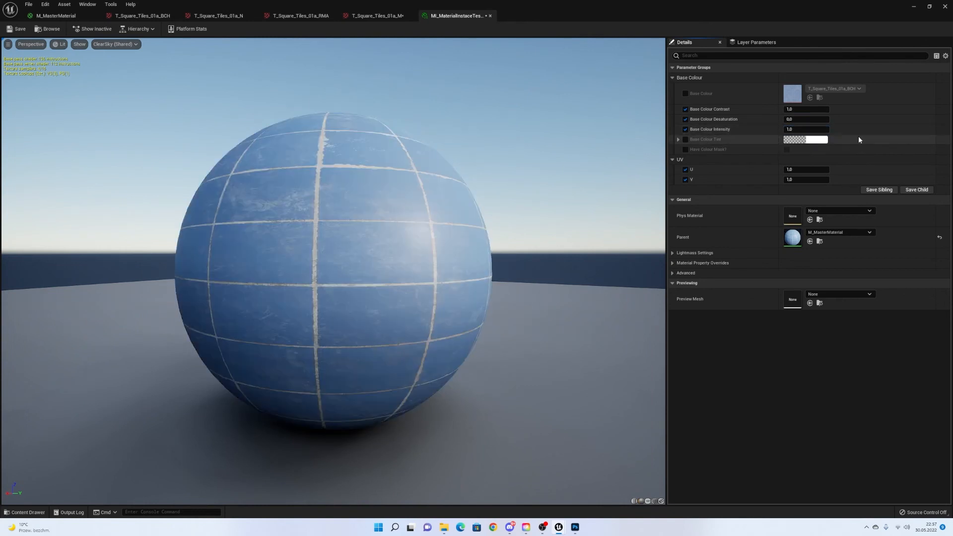
{"action": "left_click", "coordinate": [686, 139]}
Pick a tint colour, then turn on Have Colour Mask? and Invert Mask?
{"action": "left_click", "coordinate": [804, 139]}
{"action": "left_click_drag", "start_coordinate": [685, 205], "coordinate": [740, 199]}
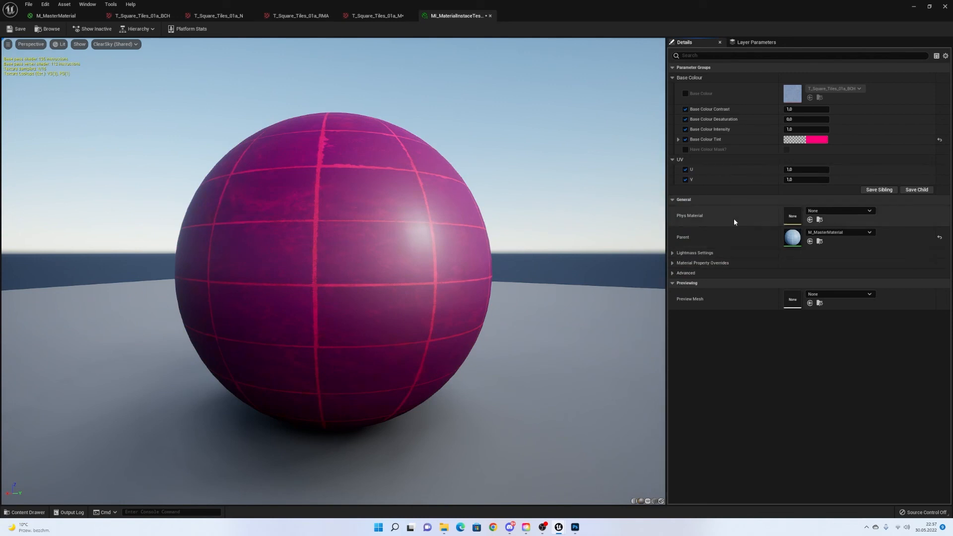
{"action": "left_click", "coordinate": [685, 150]}
{"action": "left_click", "coordinate": [786, 150]}
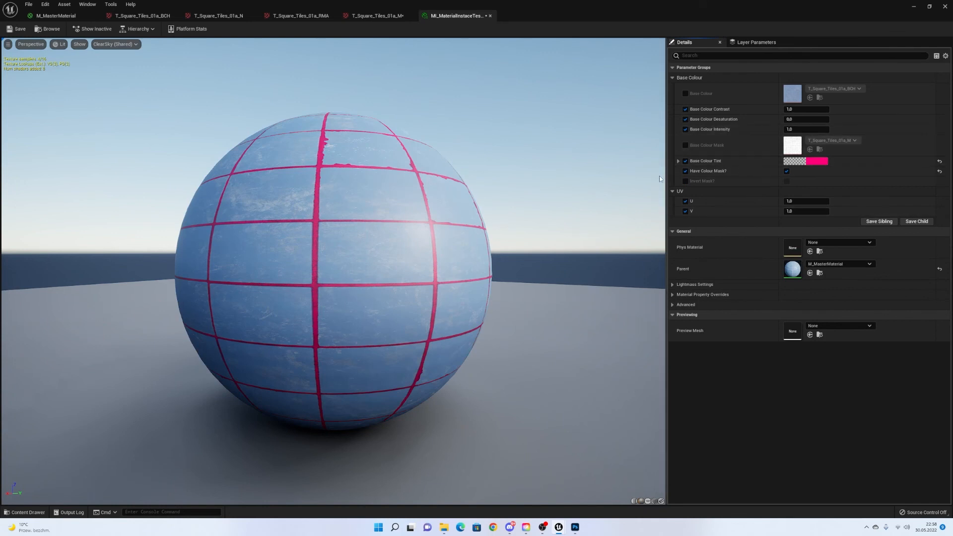
{"action": "left_click", "coordinate": [685, 181]}
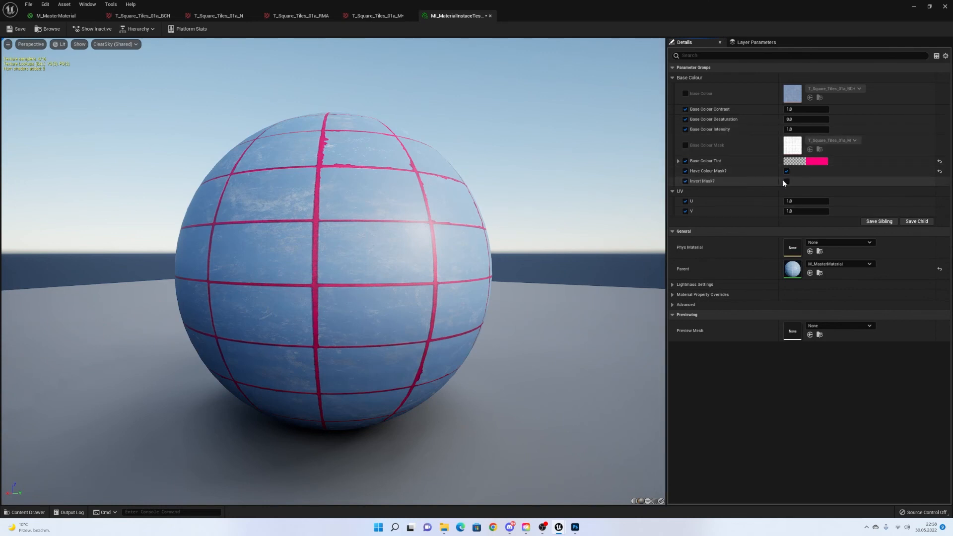
{"action": "left_click", "coordinate": [787, 181]}
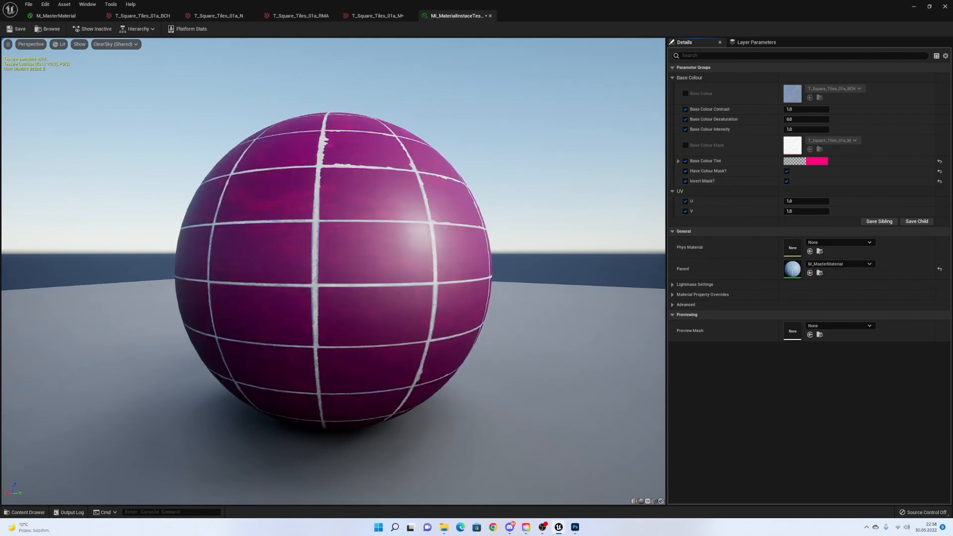
Change the tint colour to a bright blue.
{"action": "left_click_drag", "start_coordinate": [464, 313], "coordinate": [415, 279]}
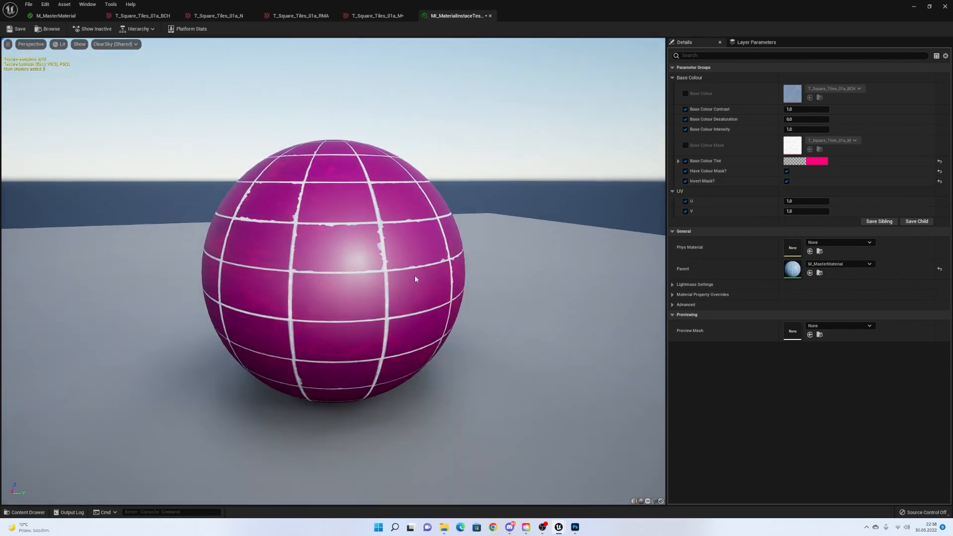
{"action": "left_click", "coordinate": [816, 161]}
{"action": "left_click_drag", "start_coordinate": [705, 240], "coordinate": [678, 226]}
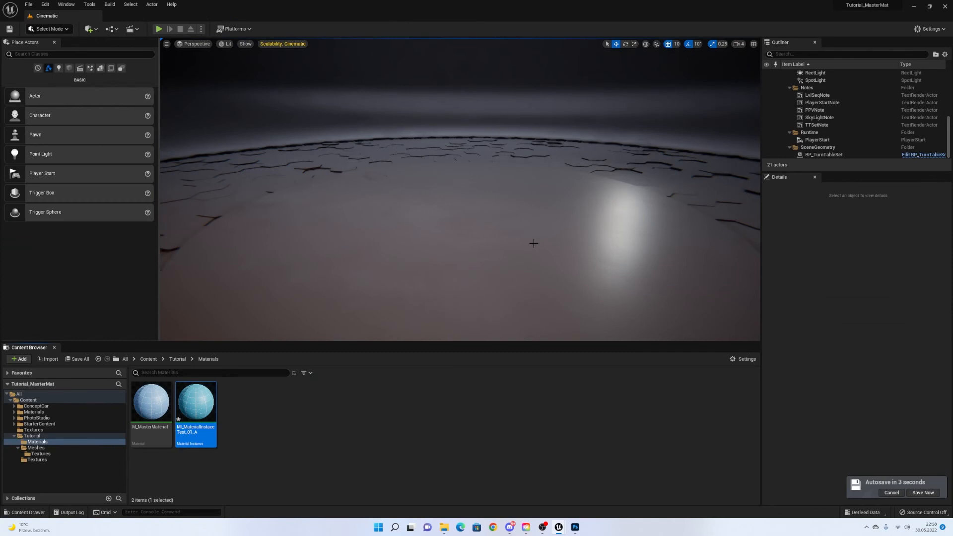